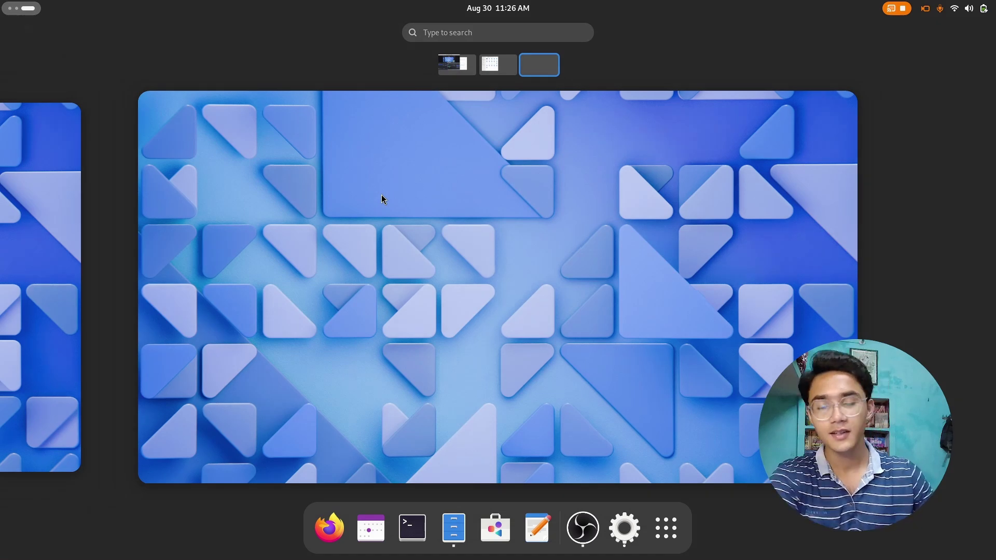
In a new terminal, run sudo dnf install gnome-tweaks; it reports gnome-tweaks-46.1 already installed.
left_click(419, 521)
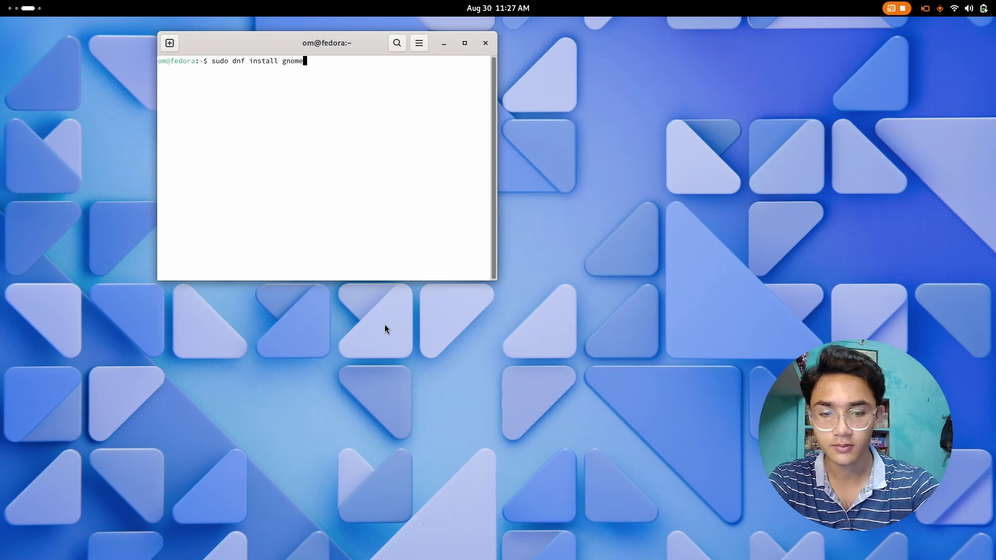
type("sudo dnf install gnome-tweaks")
key("Return")
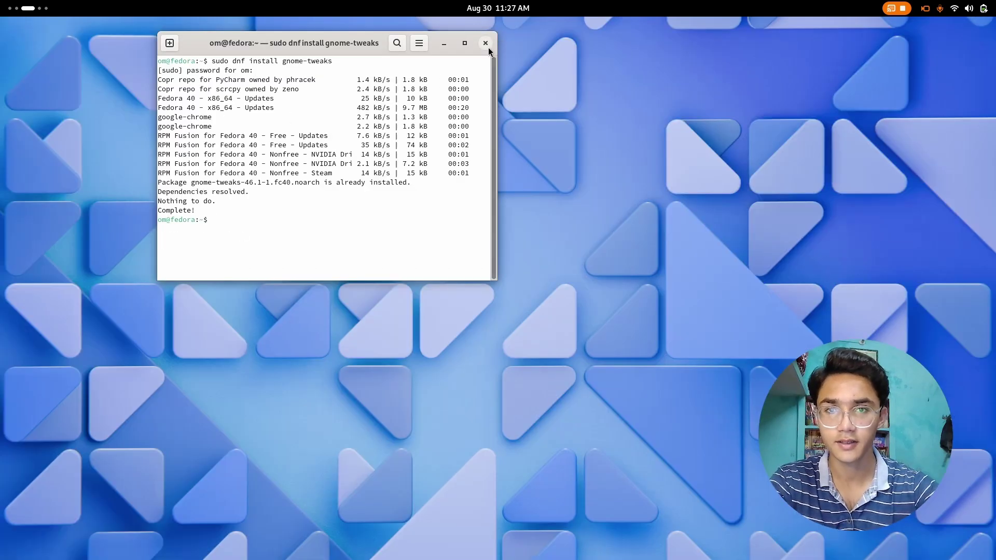
Close the terminal and bring up the GNOME Shell Extensions site in the browser.
left_click(485, 43)
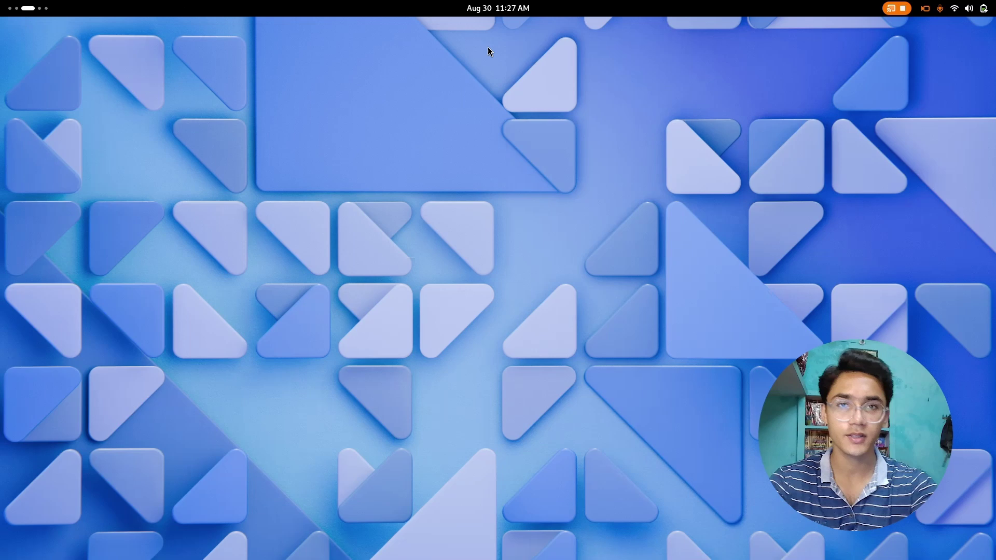
key("alt+Tab")
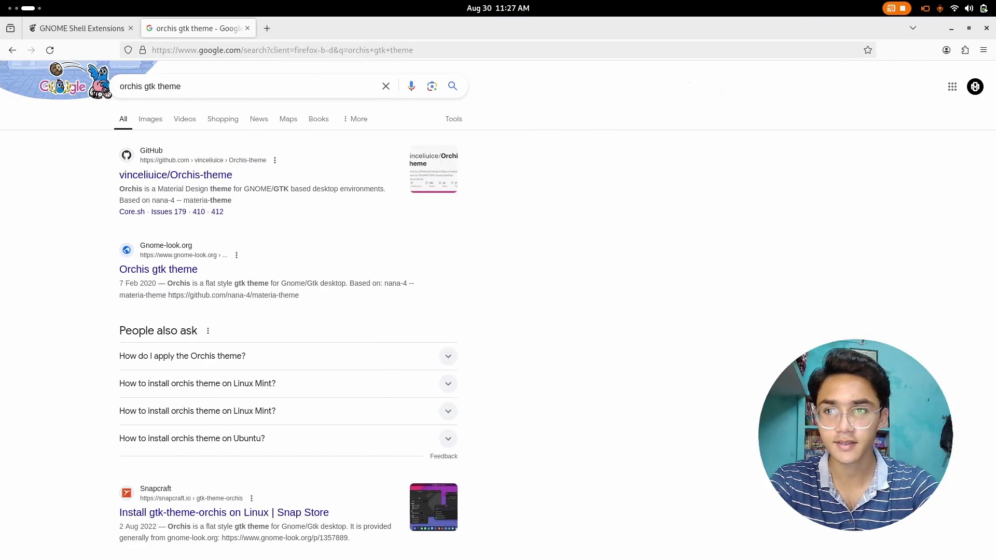
left_click(68, 28)
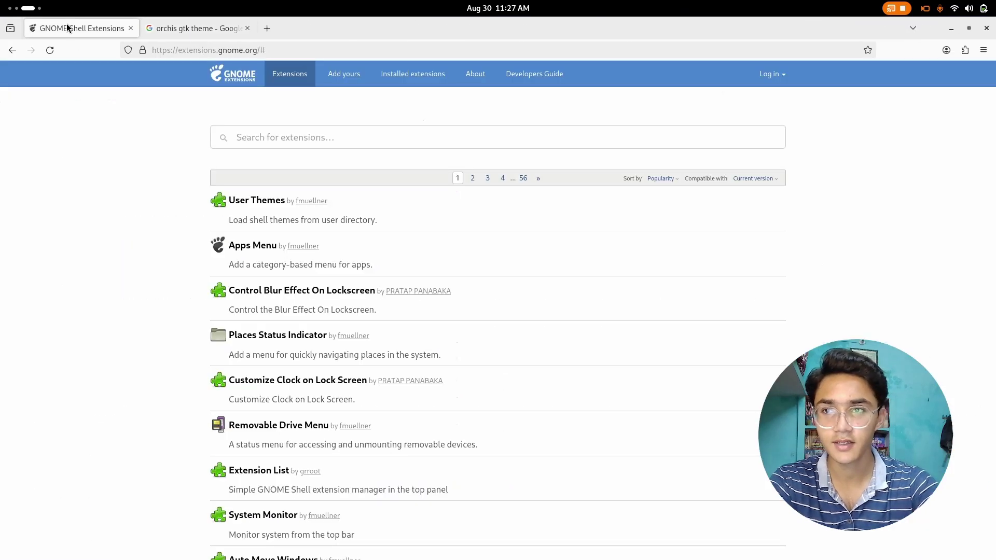
left_click(261, 200)
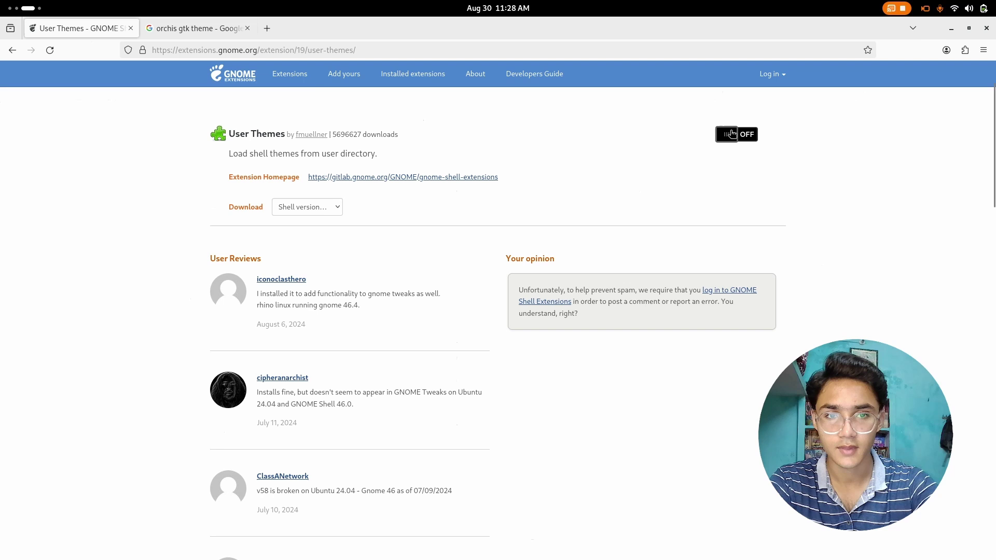
key("alt+Left")
Search for Dash to Panel, install it and dismiss its settings window.
left_click(327, 138)
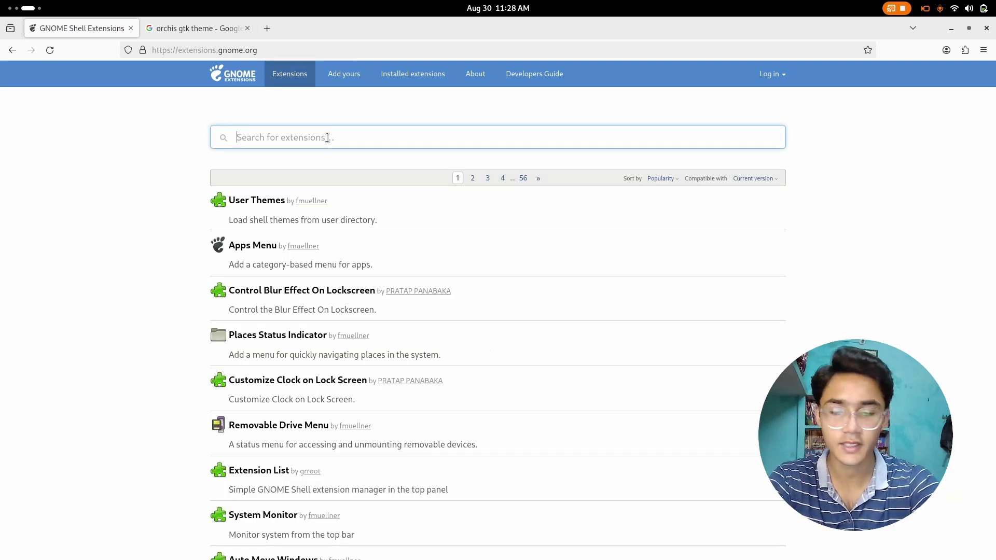
type("d")
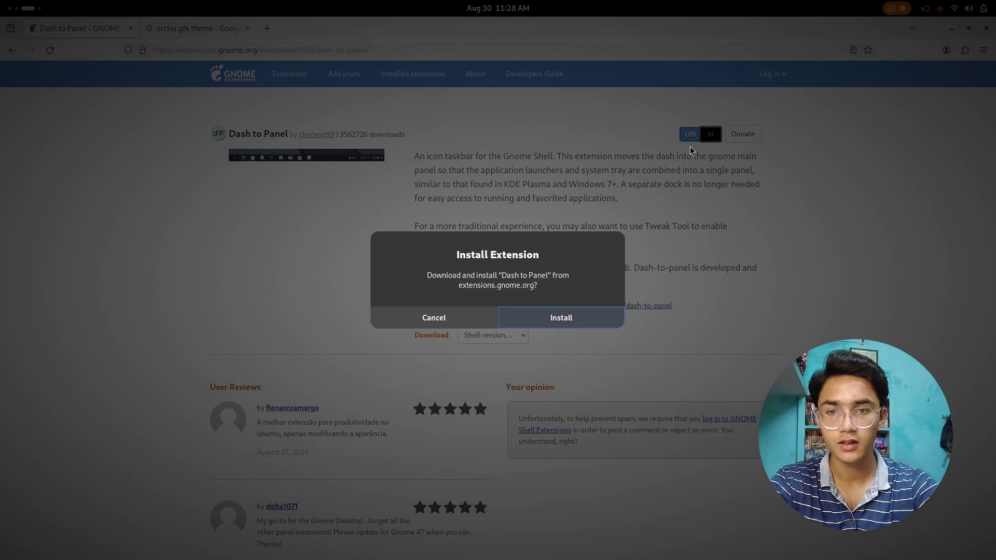
left_click(582, 322)
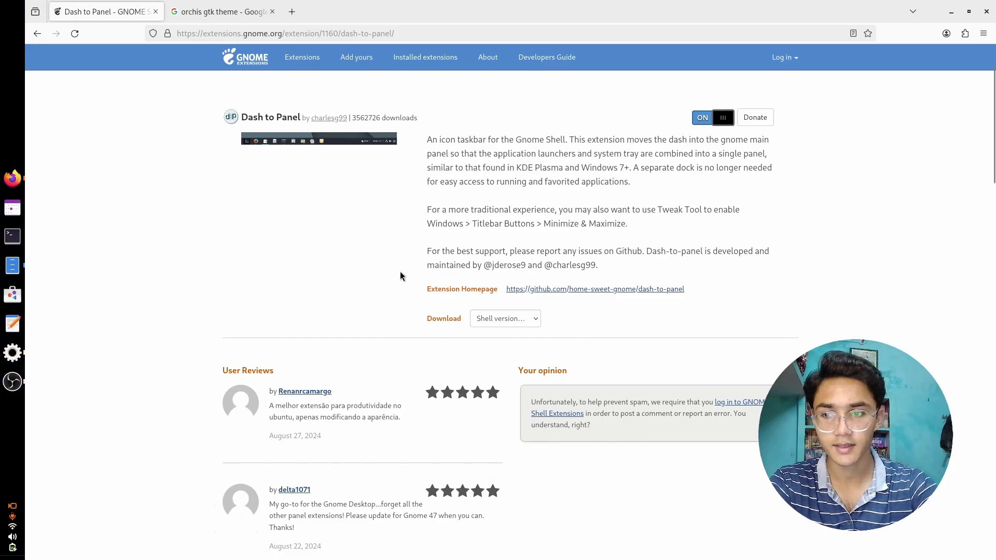
left_click(713, 101)
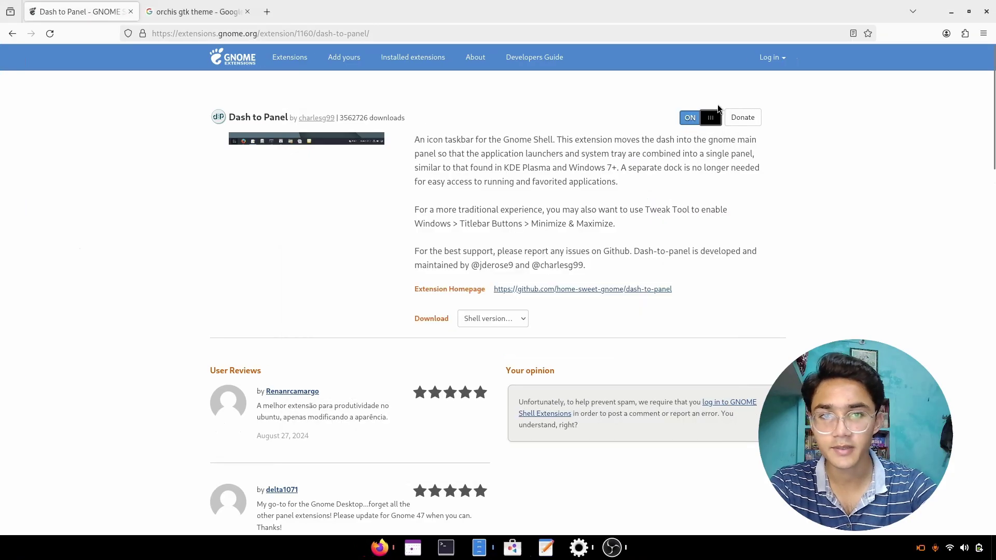
left_click(310, 67)
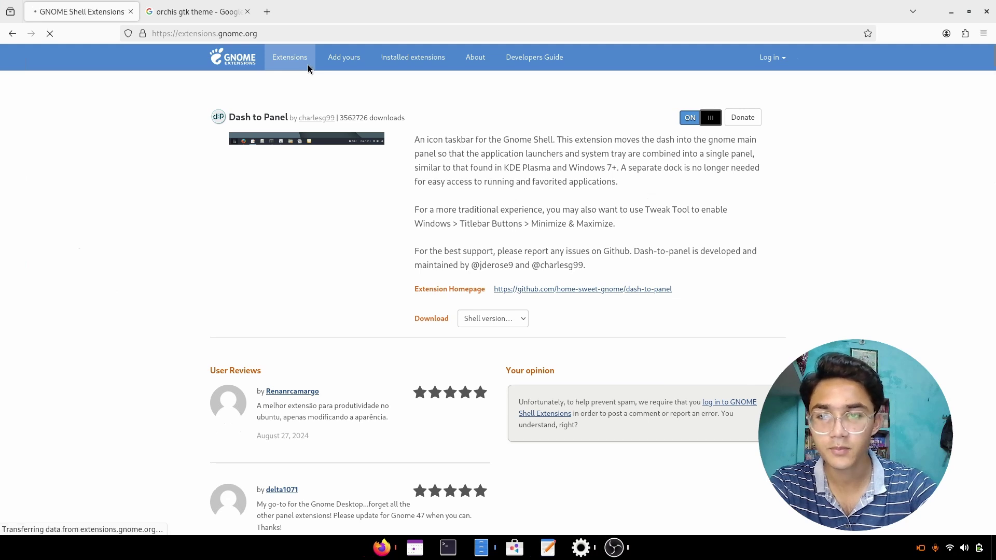
Search 'arcmenu' and install ArcMenu, then return to the extensions list.
left_click(311, 115)
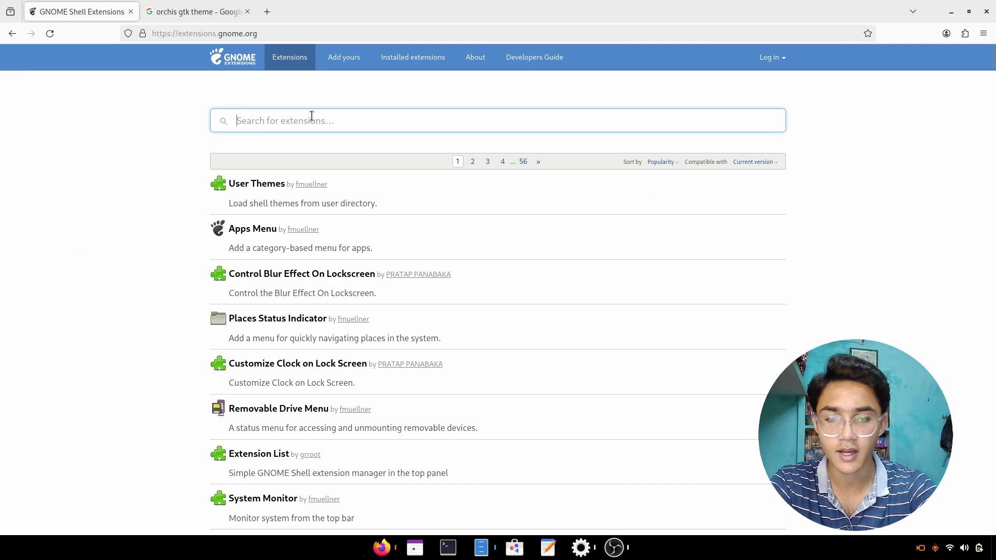
type("arcmenu")
left_click(244, 229)
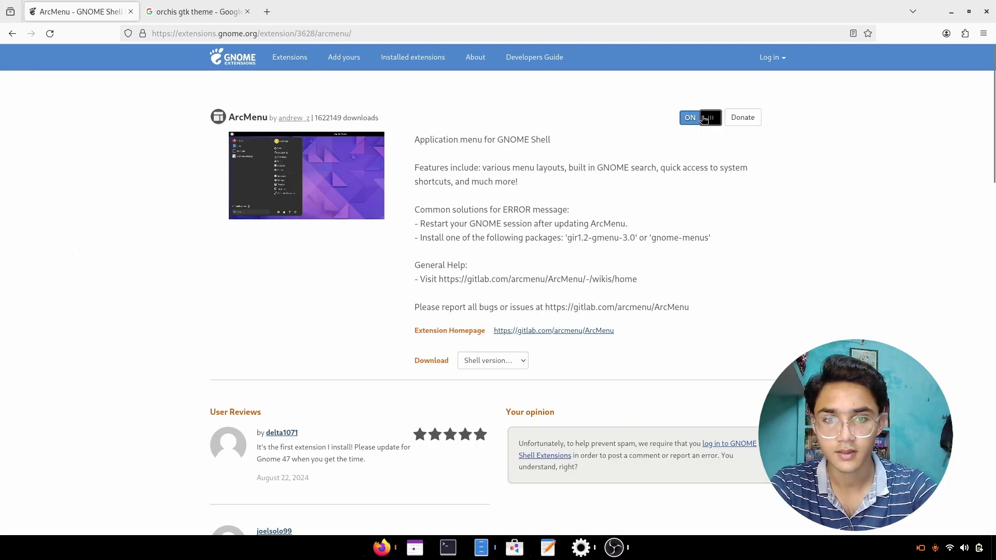
left_click(559, 313)
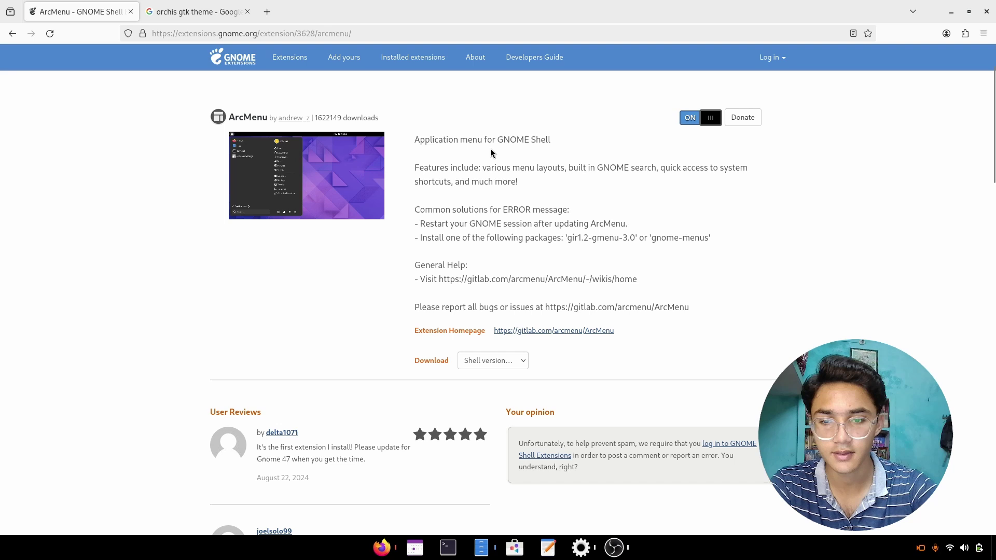
left_click(288, 57)
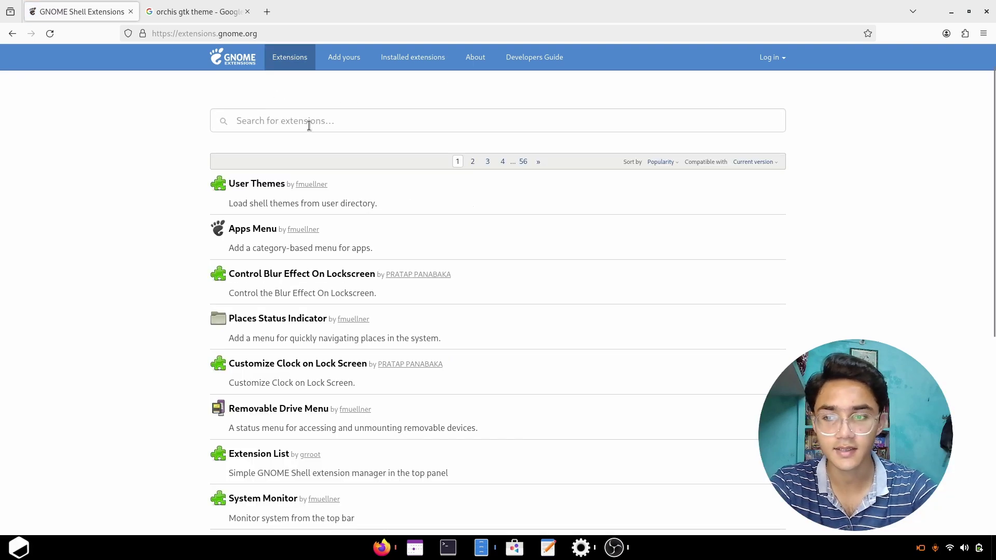
Close the extensions tab and view the vinceliuice/Orchis-theme repository's Code options.
left_click(191, 12)
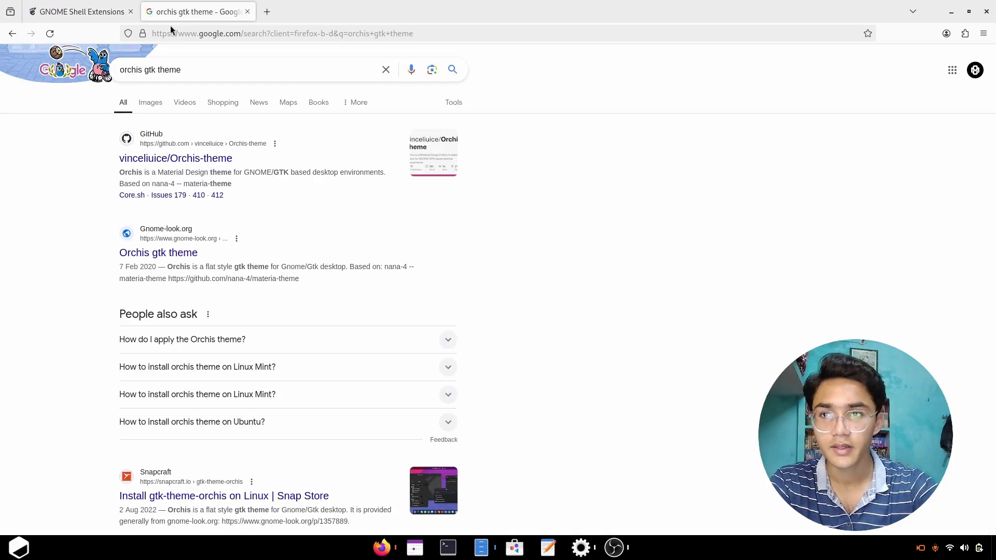
left_click(130, 11)
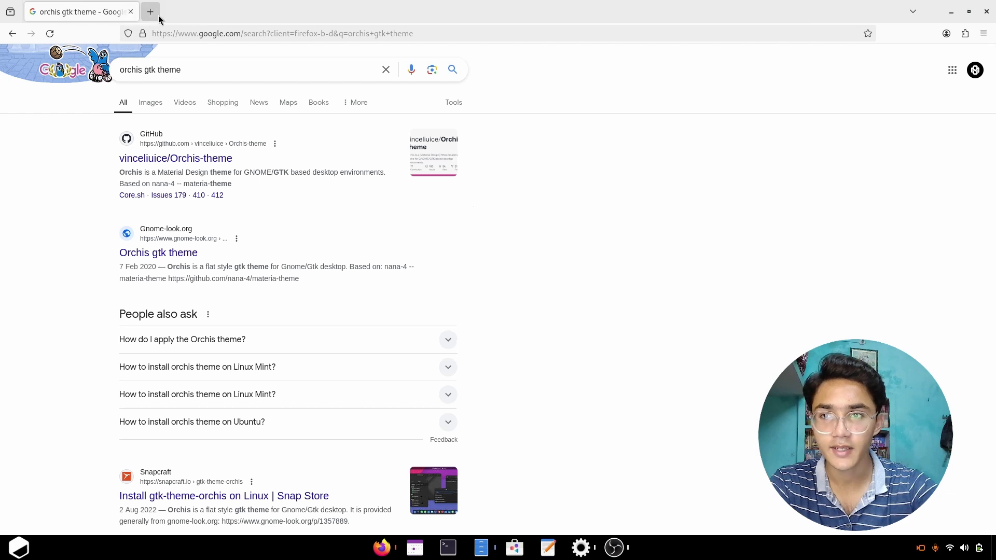
left_click(213, 163)
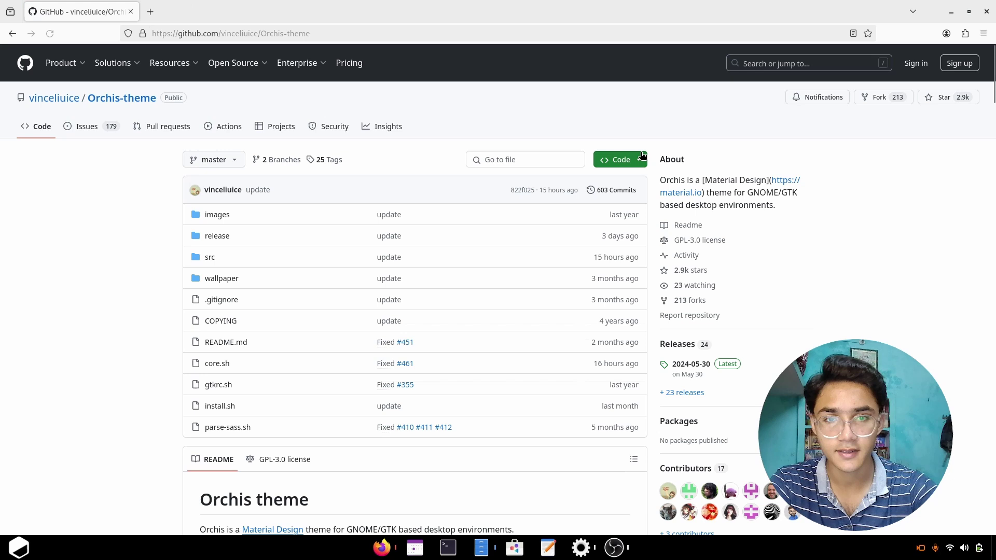
left_click(639, 159)
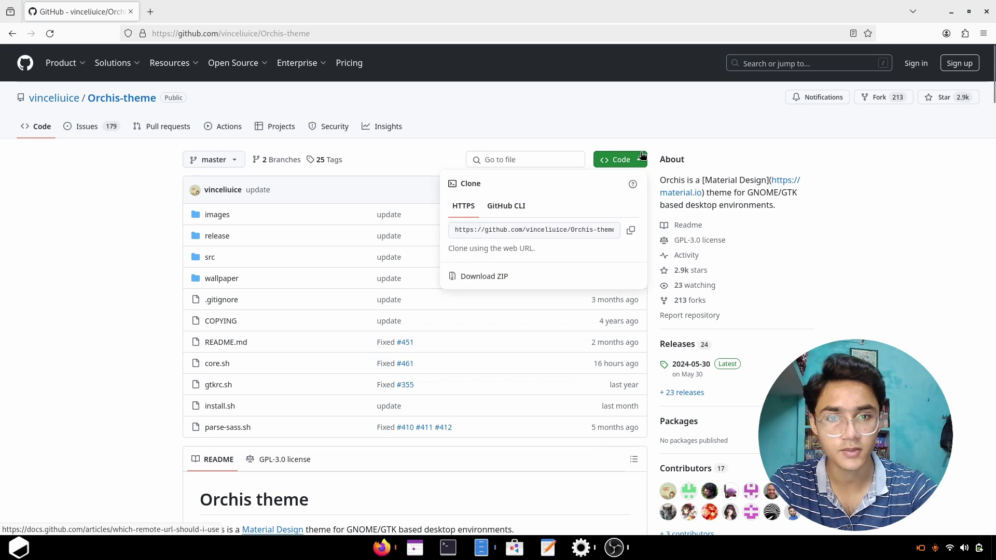
Search 'tela circle' and download the Tela-circle-icon-theme repository as a ZIP.
left_click(423, 27)
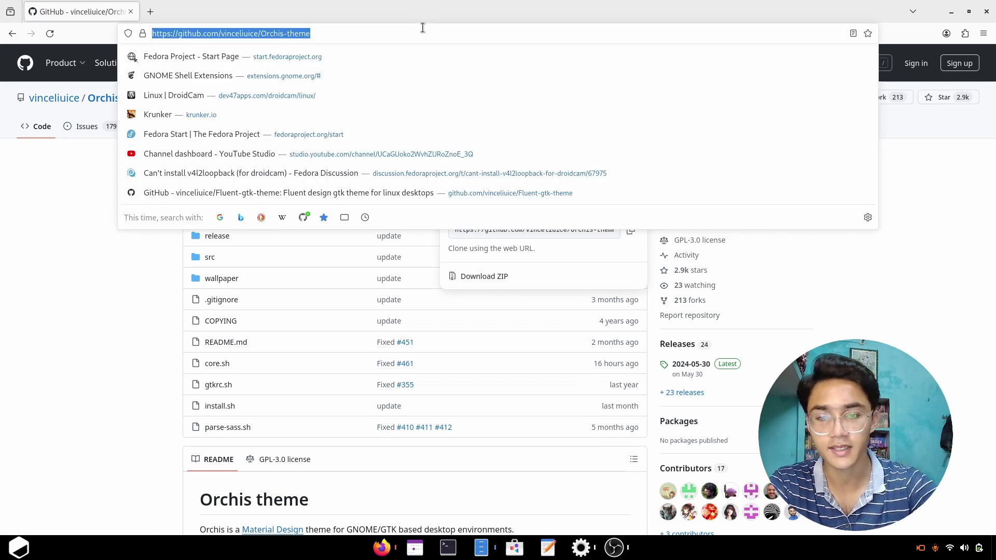
type("t")
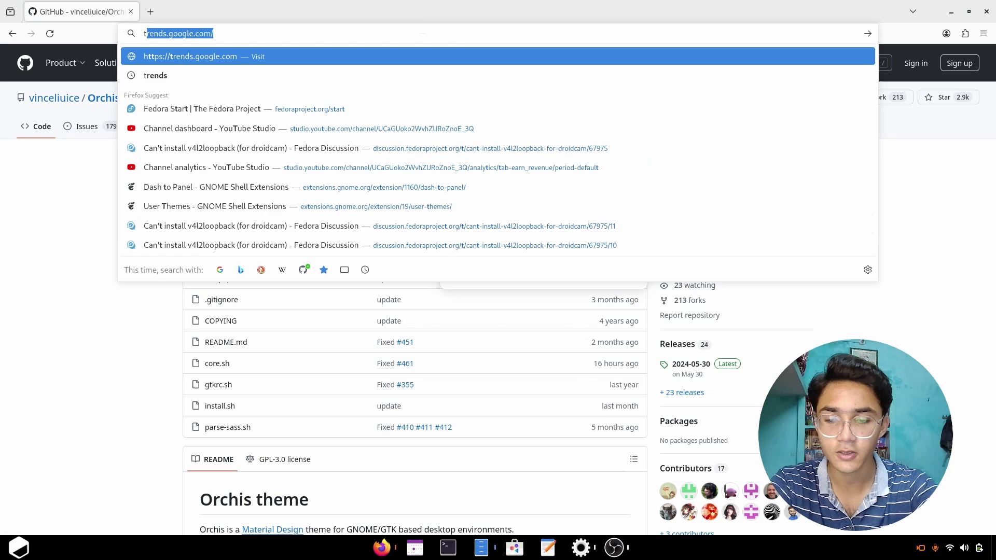
type("ela circle")
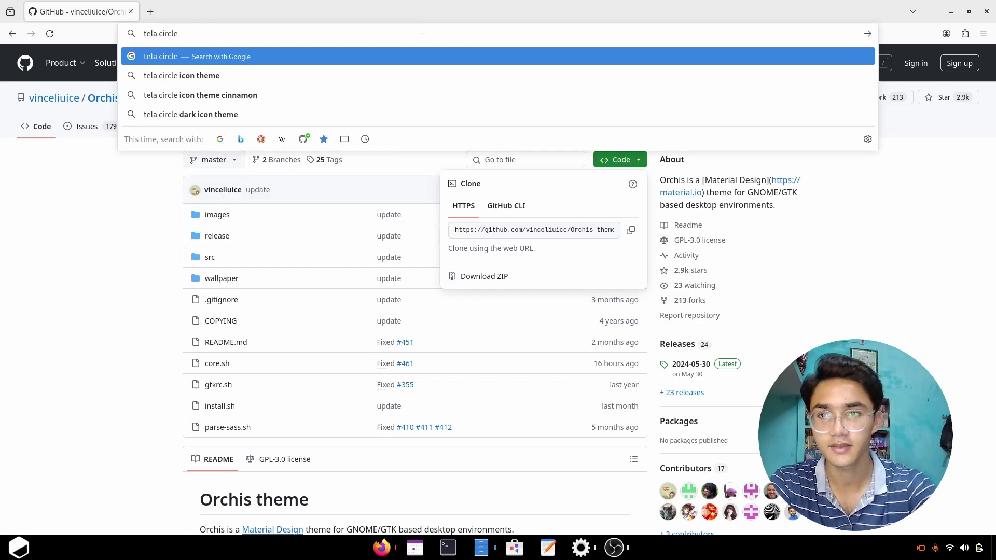
key("Down")
key("Return")
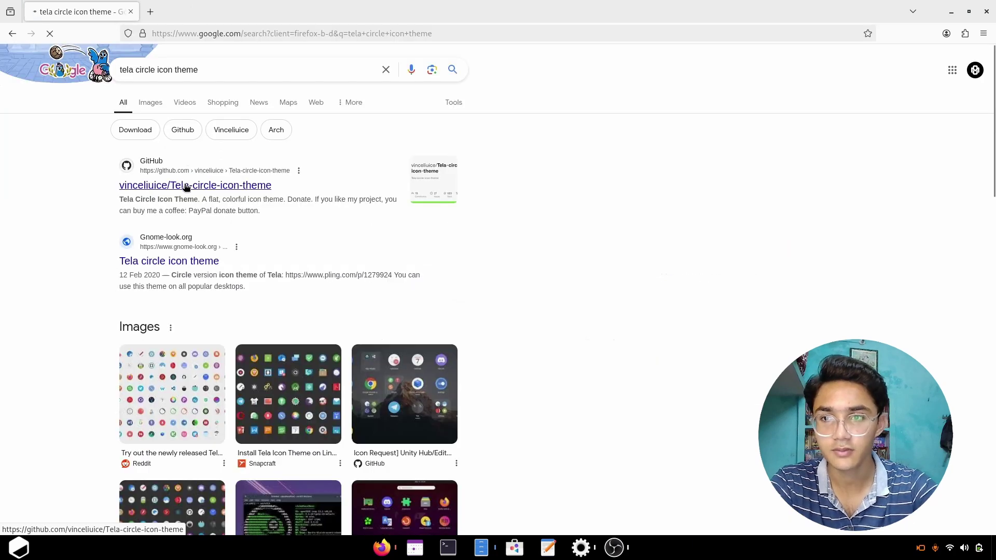
left_click(187, 185)
left_click(621, 160)
left_click(473, 279)
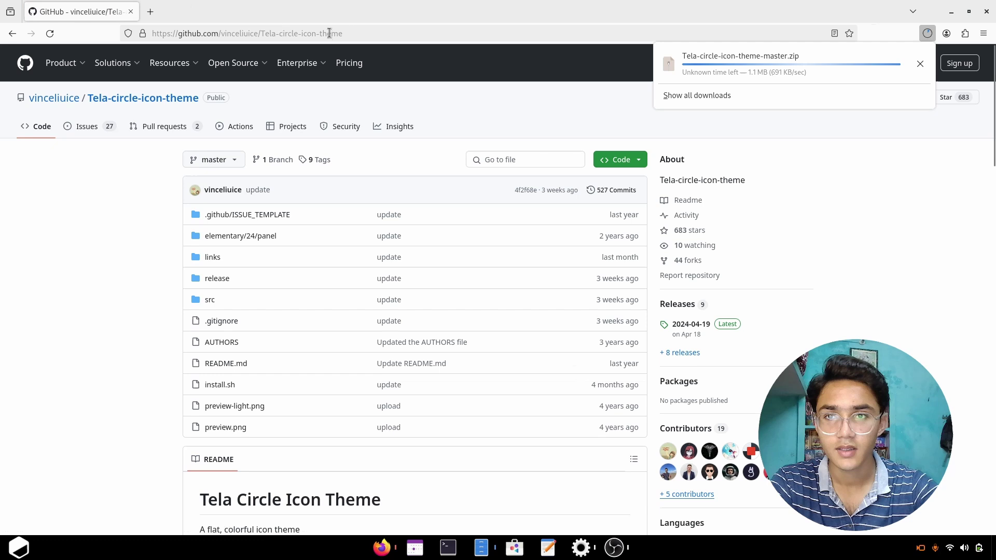
Look over the wallpaper image's more-actions and sharing options in Google Drive.
left_click(330, 33)
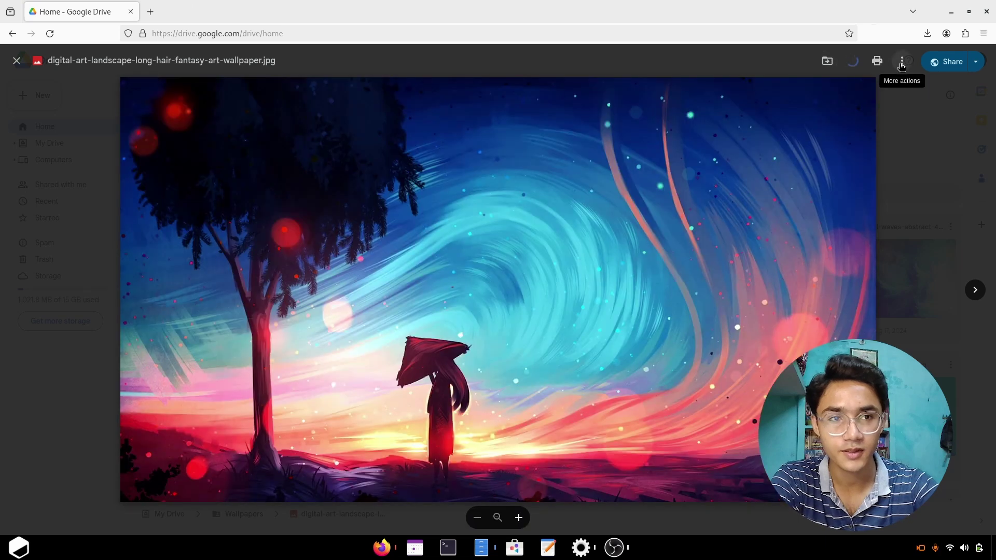
left_click(901, 61)
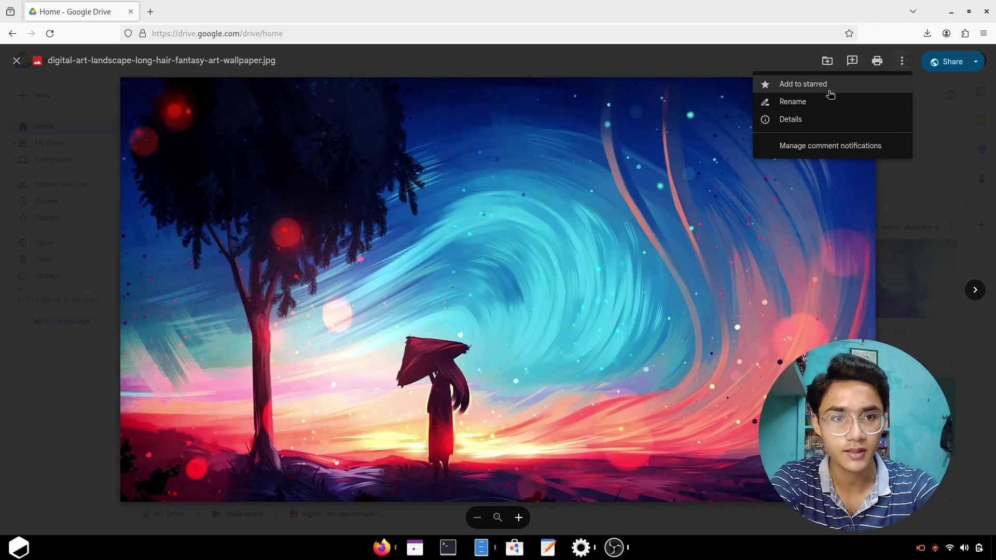
left_click(721, 122)
left_click(968, 69)
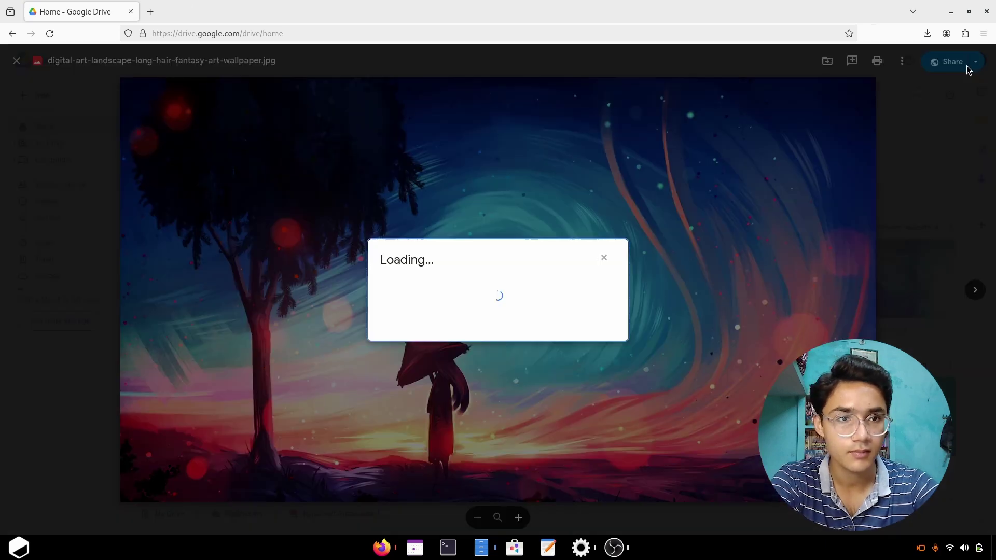
left_click(604, 258)
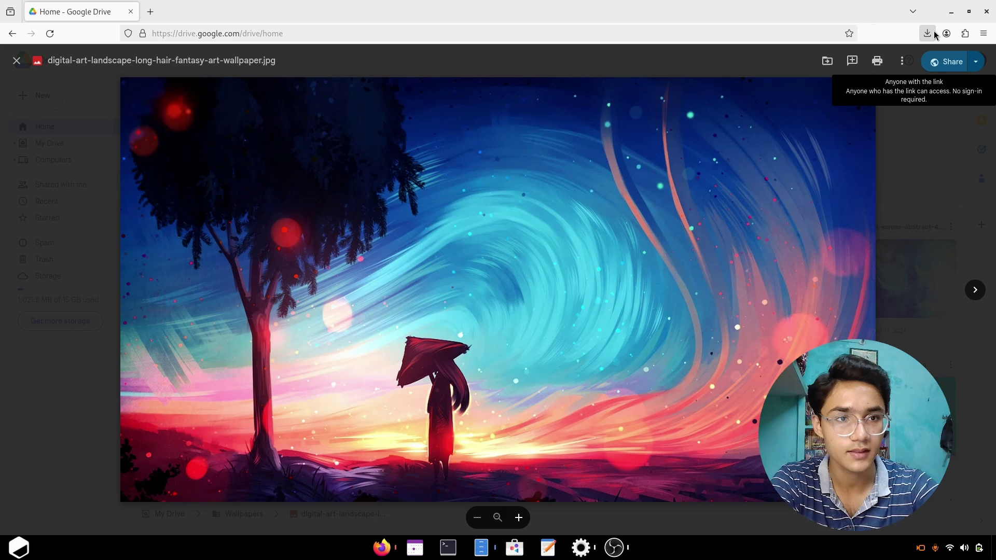
left_click(979, 61)
left_click(892, 82)
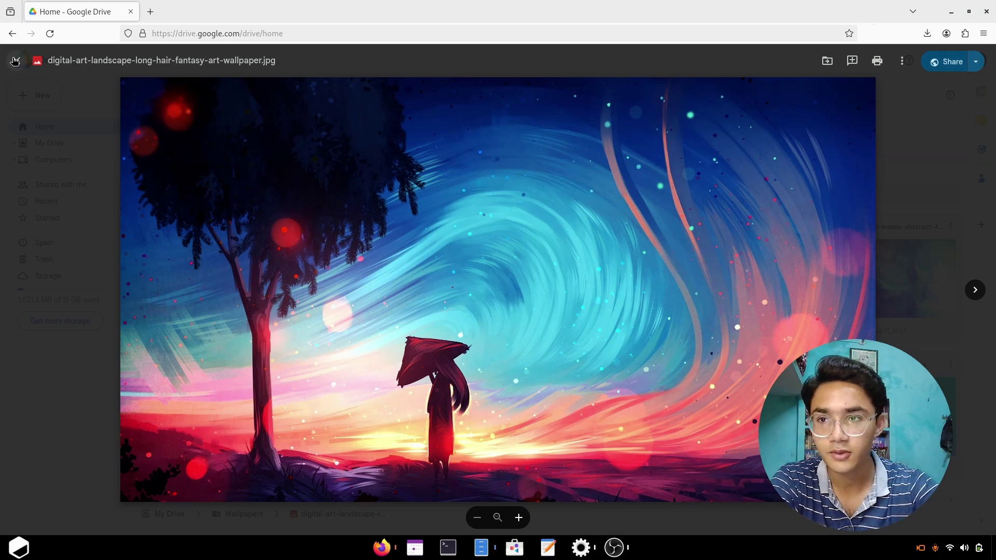
Download the digital-art fantasy landscape wallpaper JPG from Google Drive.
left_click(17, 60)
left_click(241, 193)
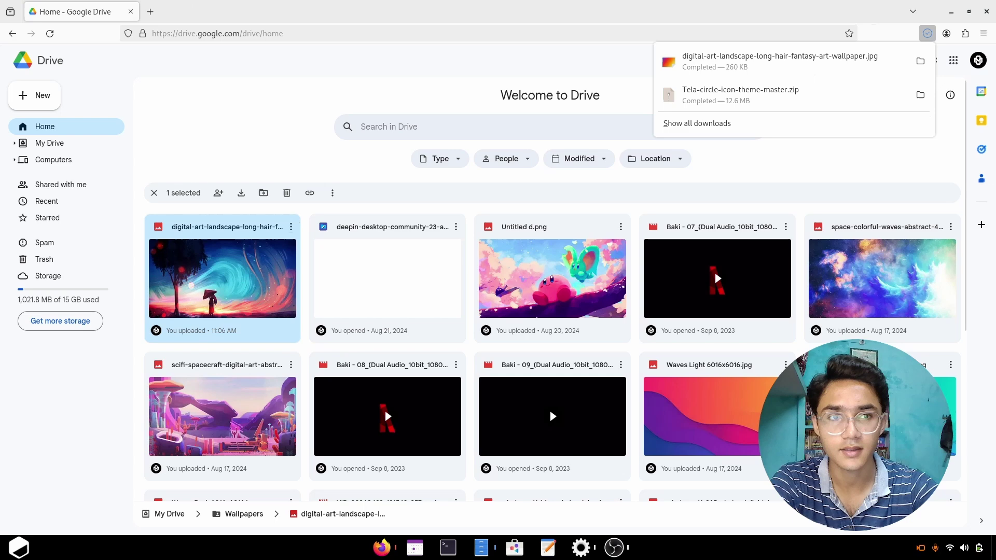
left_click(986, 14)
Close Firefox and set the fantasy landscape JPG in Downloads as the desktop background.
left_click(986, 15)
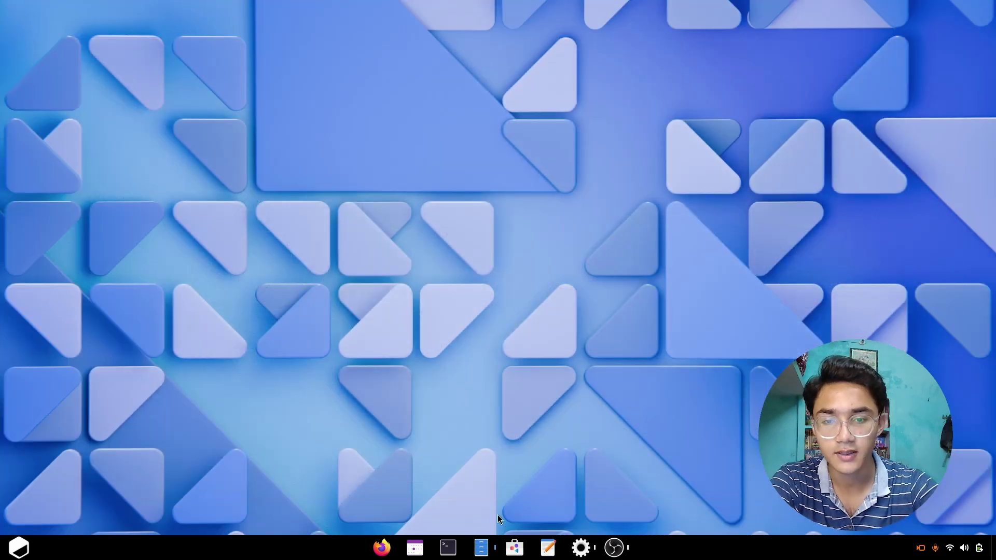
left_click(482, 548)
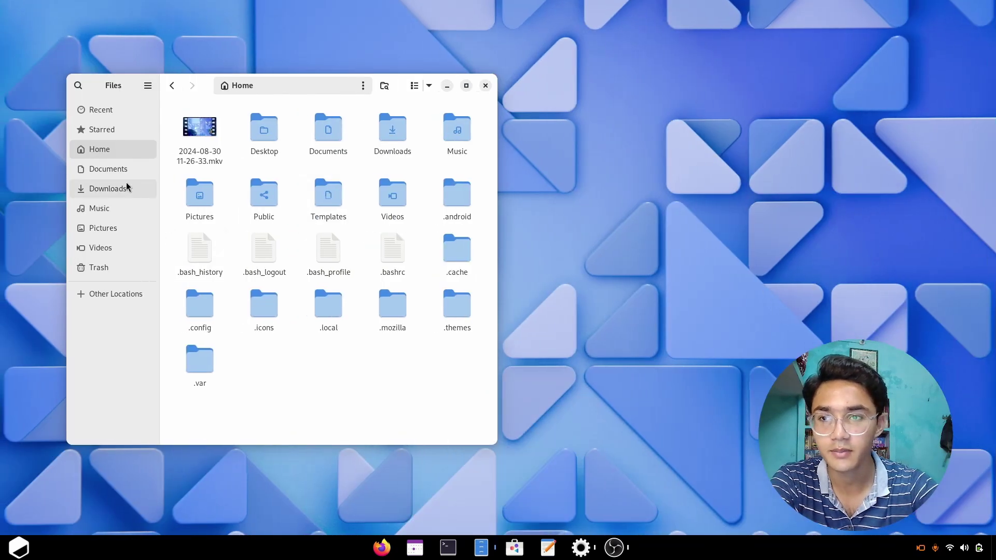
left_click(126, 185)
right_click(197, 131)
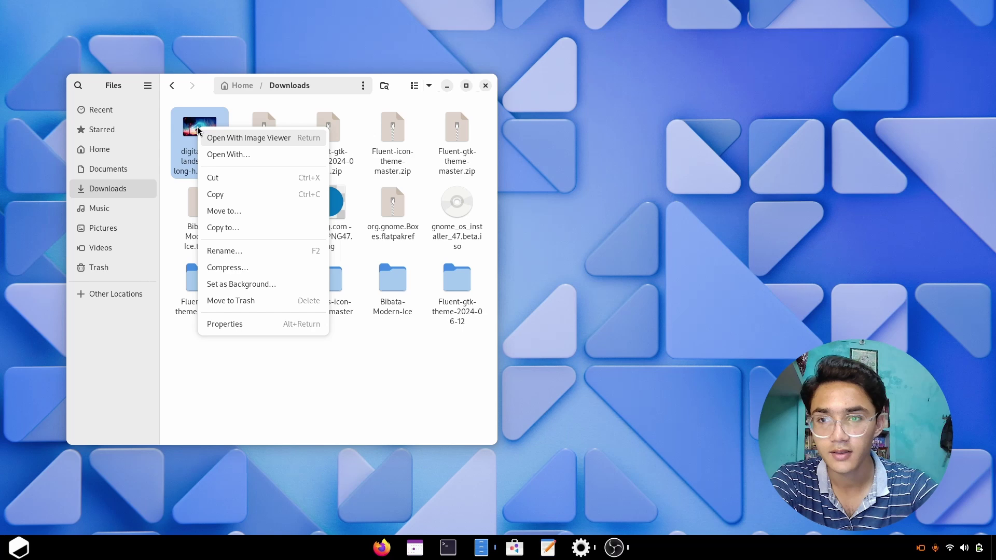
left_click(232, 284)
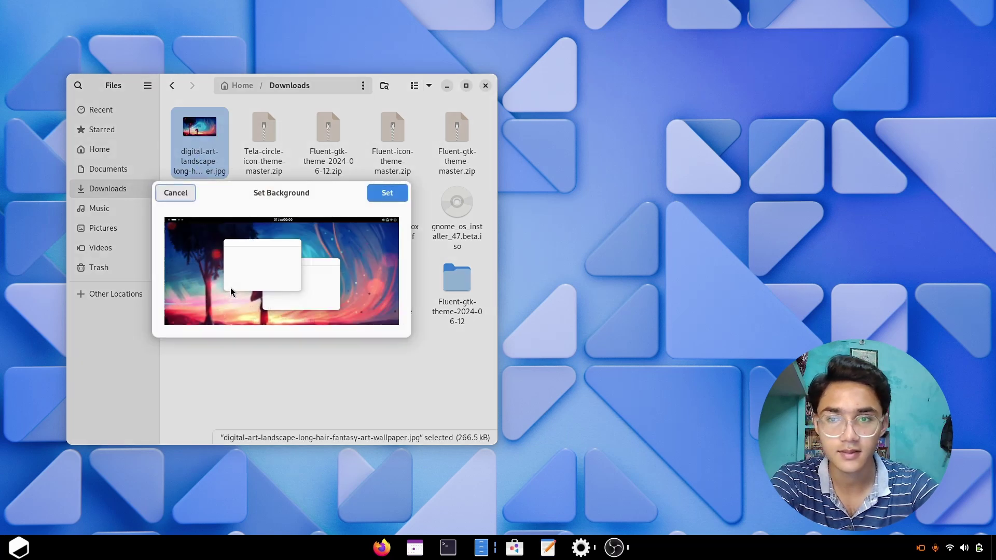
left_click(393, 196)
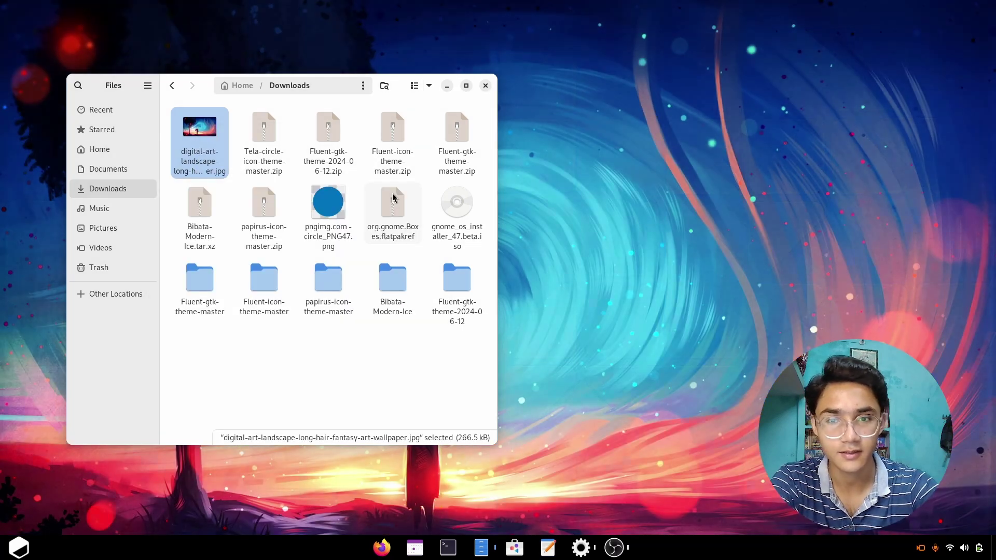
left_click(383, 548)
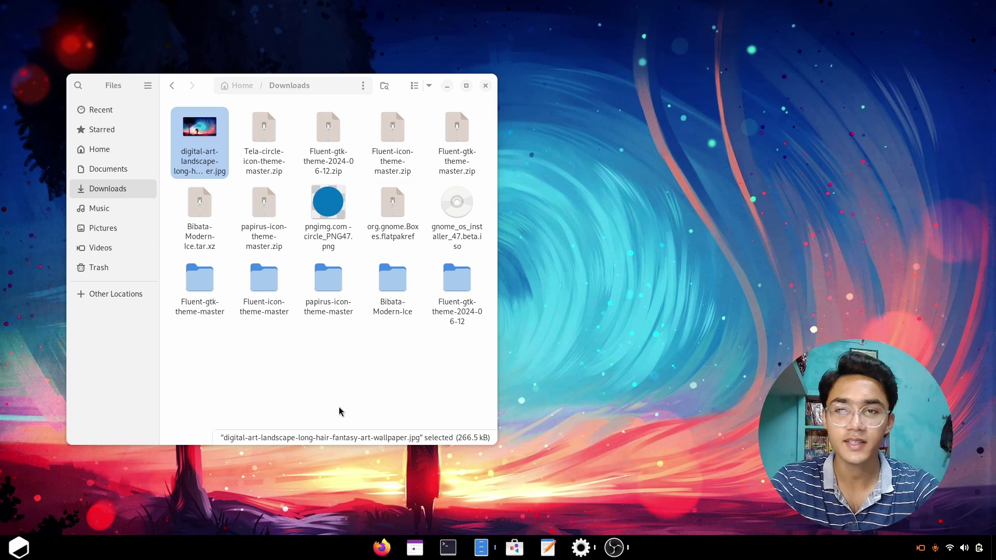
Load extensions.gnome.org, search 'blur', and install and enable Blur my Shell.
left_click(187, 33)
type("extensions.gnome.org/")
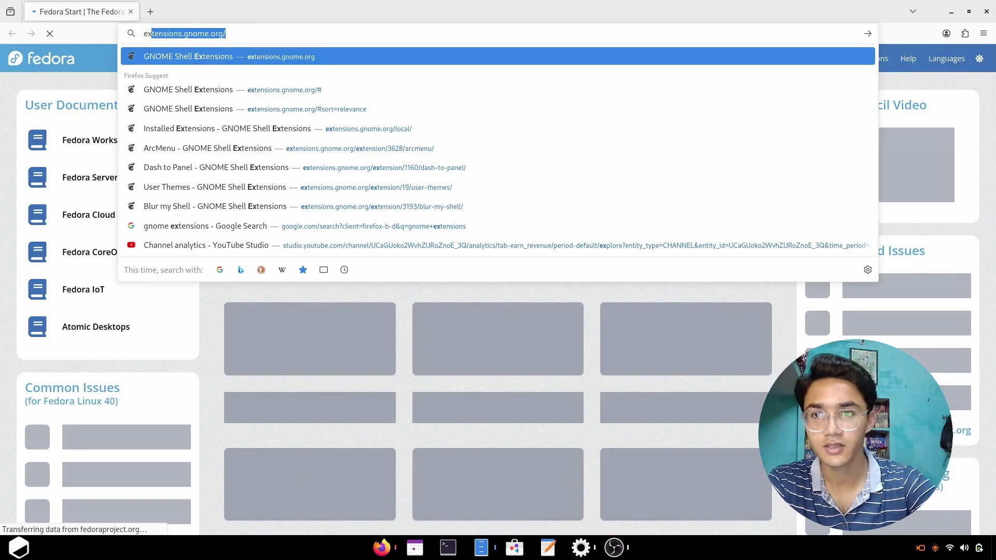
key("Return")
left_click(271, 125)
type("bl")
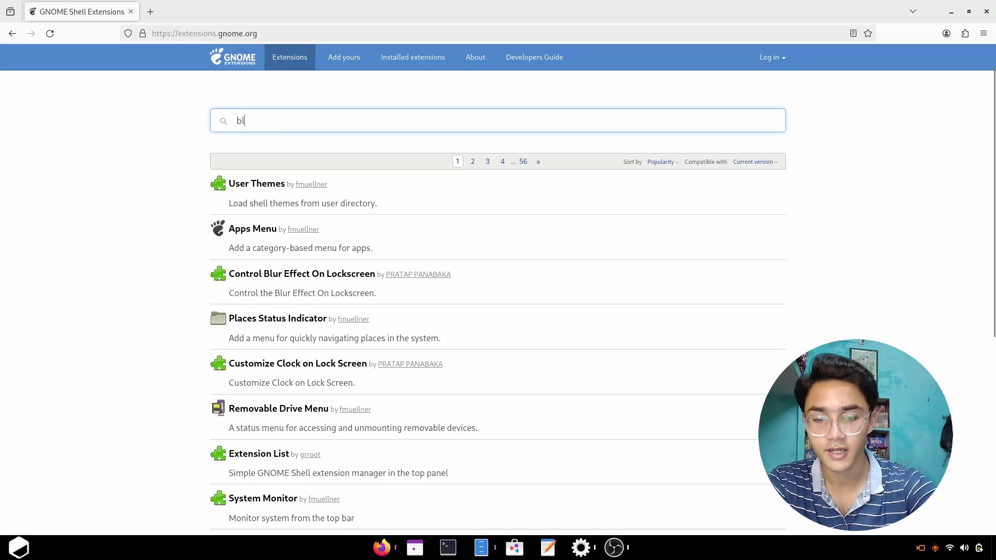
type("ur")
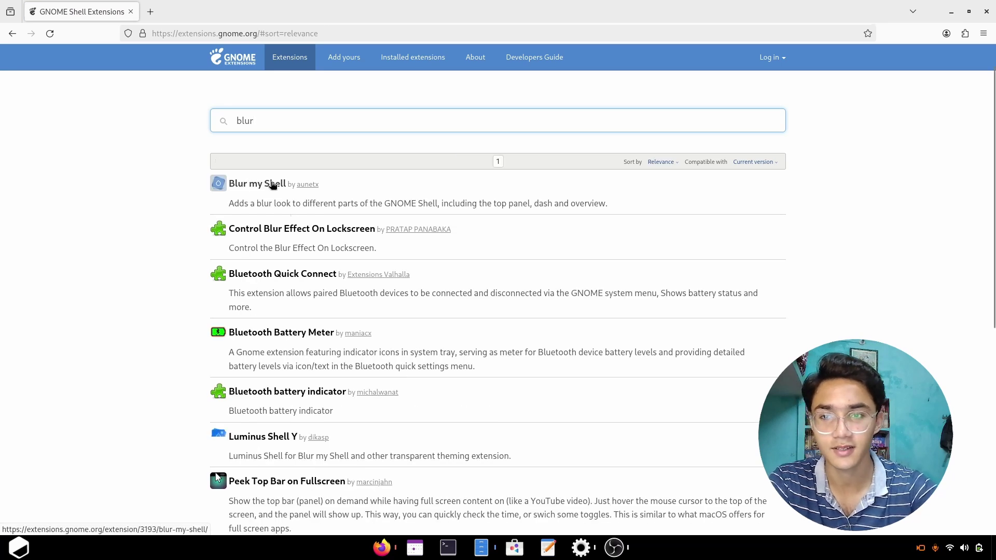
left_click(271, 184)
left_click(688, 117)
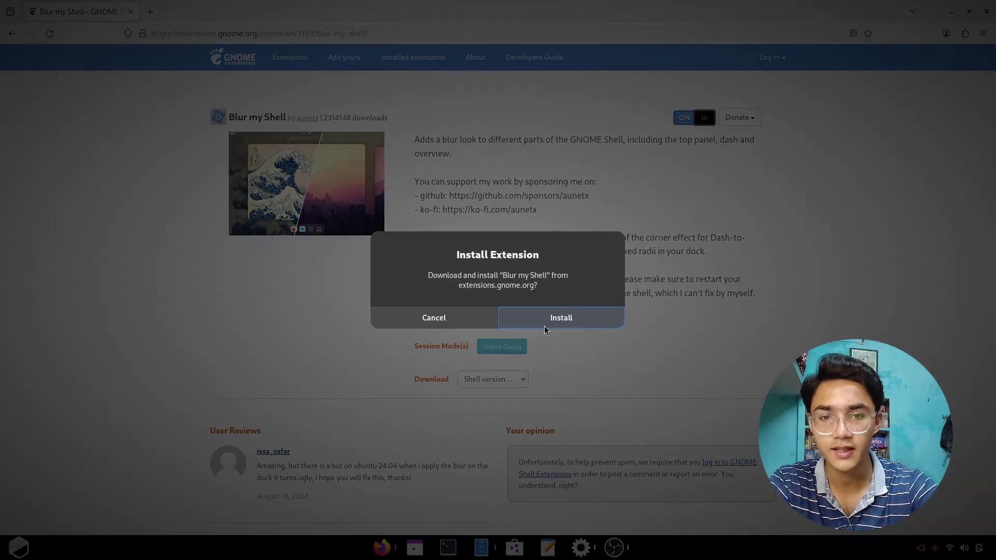
left_click(544, 317)
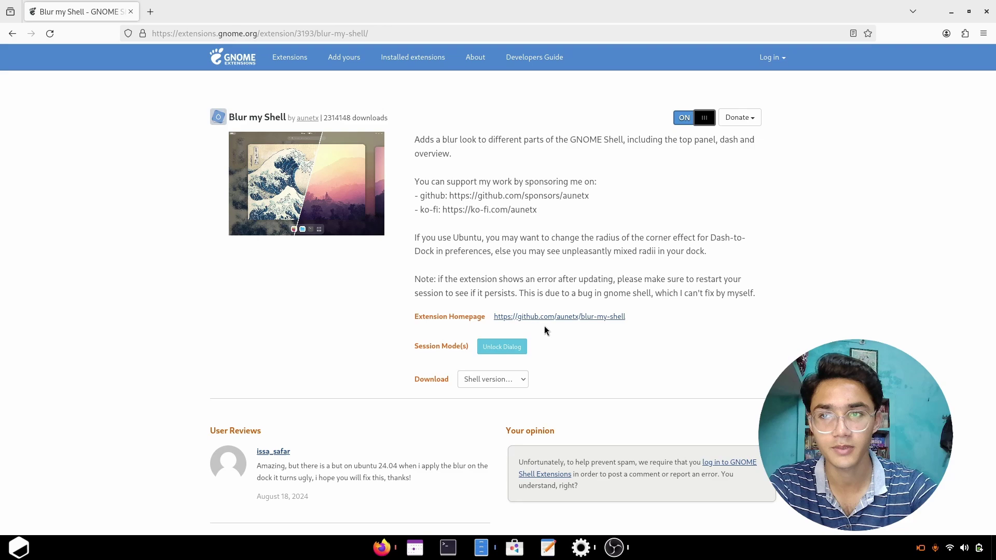
Extract the Tela-circle-icon-theme-master.zip archive in Downloads.
key("super")
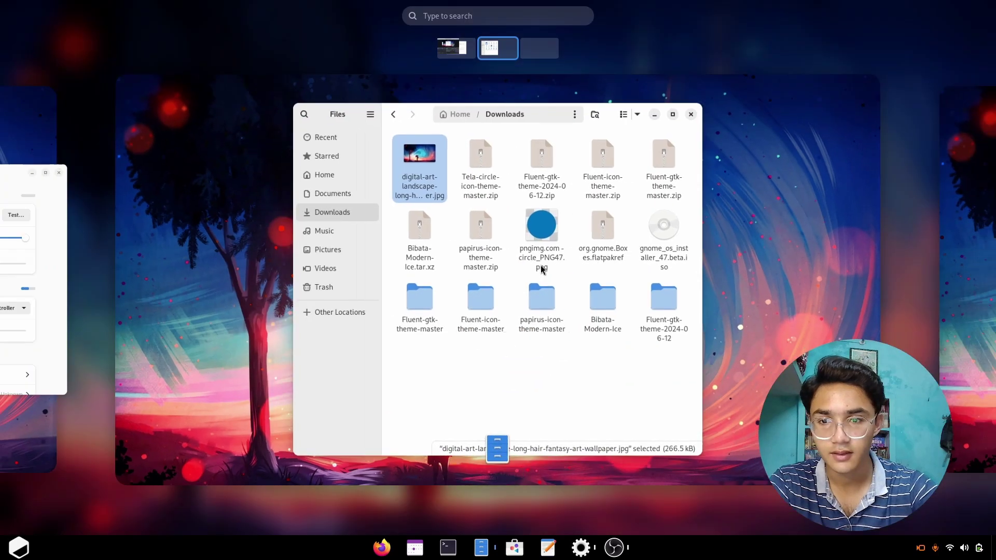
key("ctrl+alt+Right")
key("Escape")
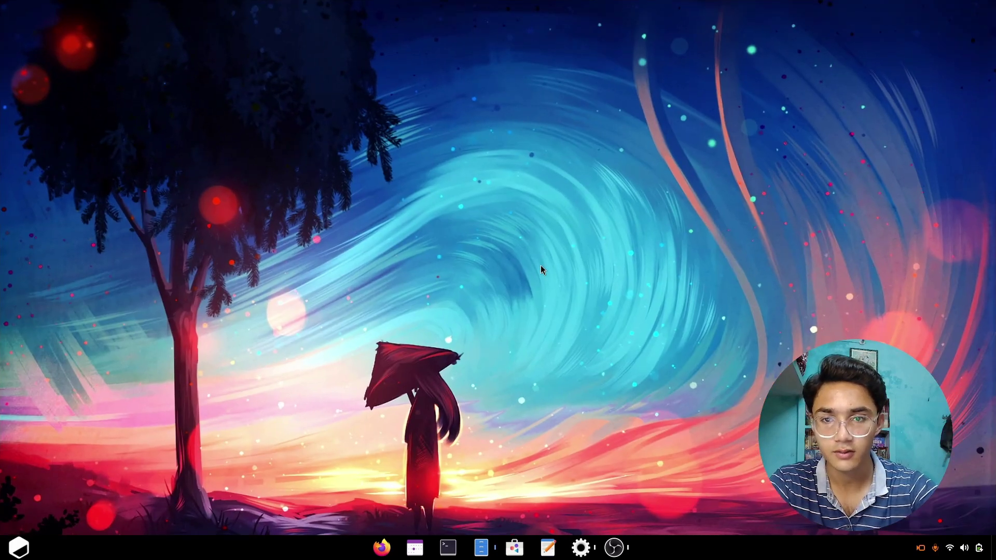
key("ctrl+alt+Left")
right_click(287, 149)
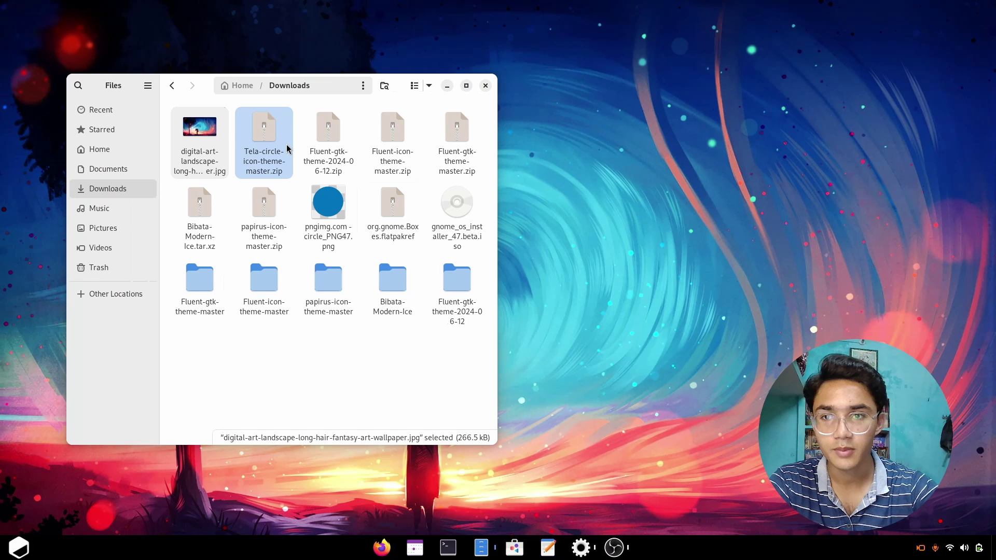
left_click(211, 342)
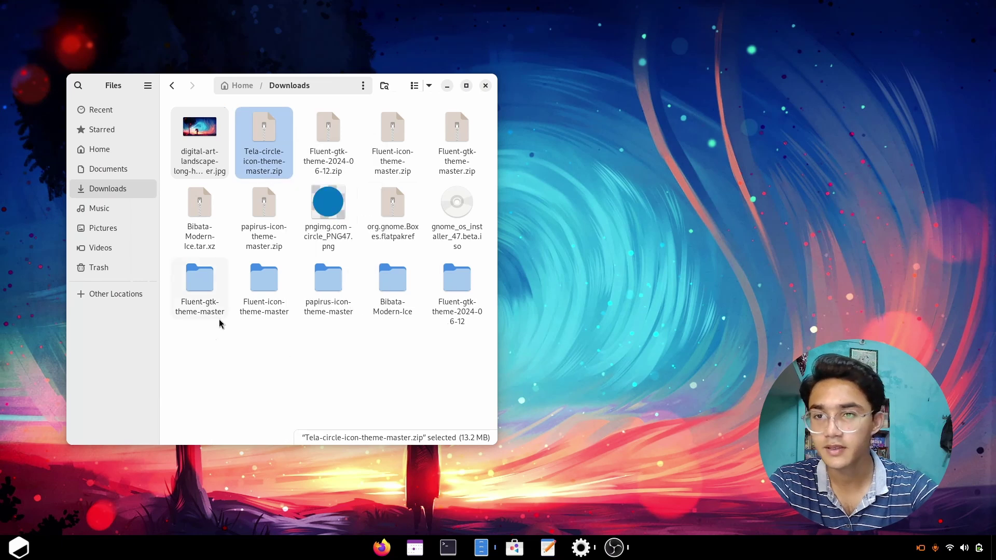
right_click(269, 141)
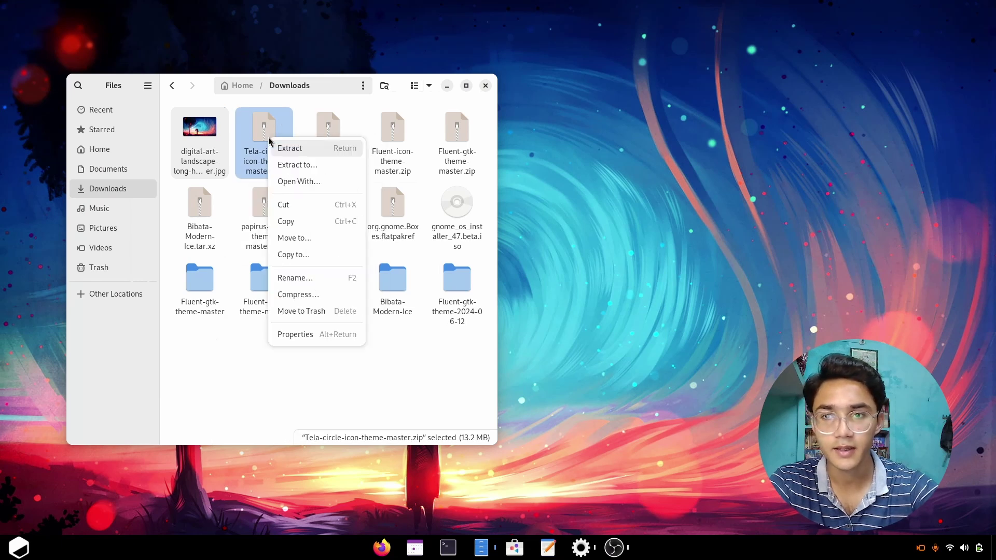
left_click(295, 149)
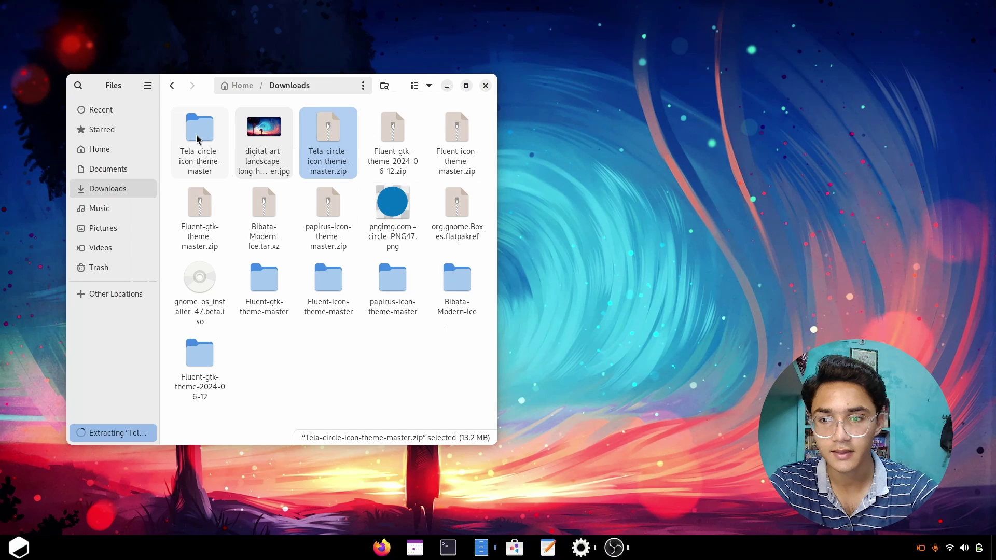
Run the extracted folder's install.sh as a program to install Tela-circle icons, then close Files.
key("Left")
key("space")
key("space")
key("Left")
key("Return")
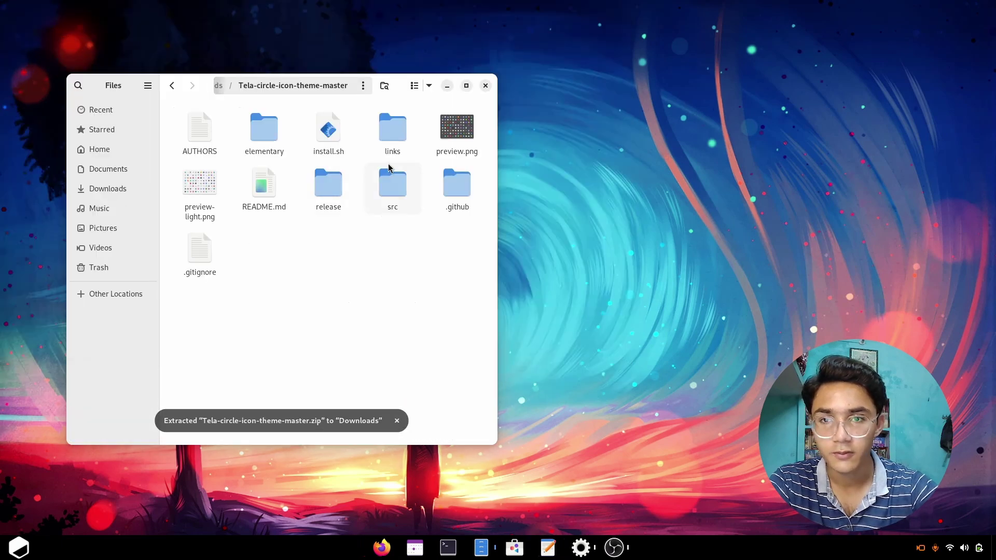
right_click(323, 132)
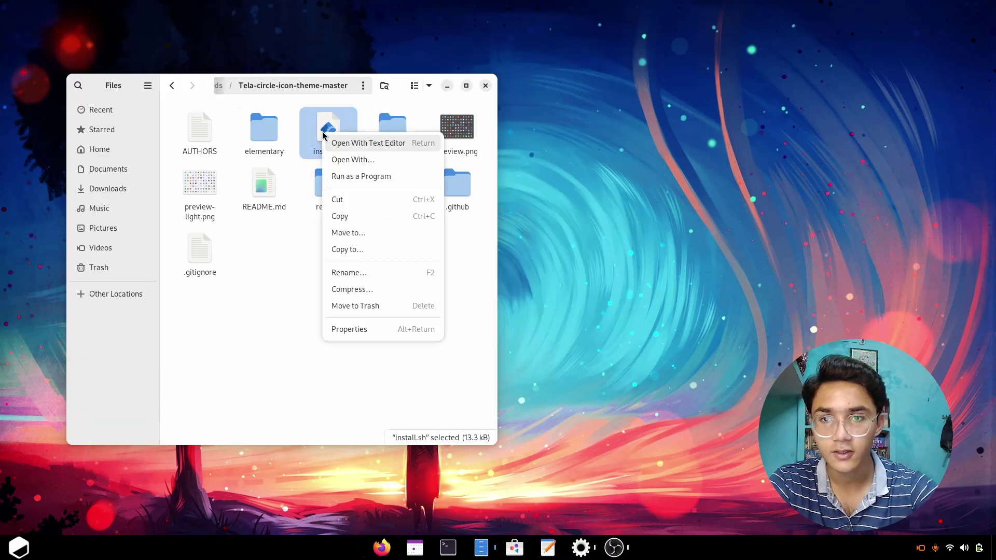
left_click(399, 179)
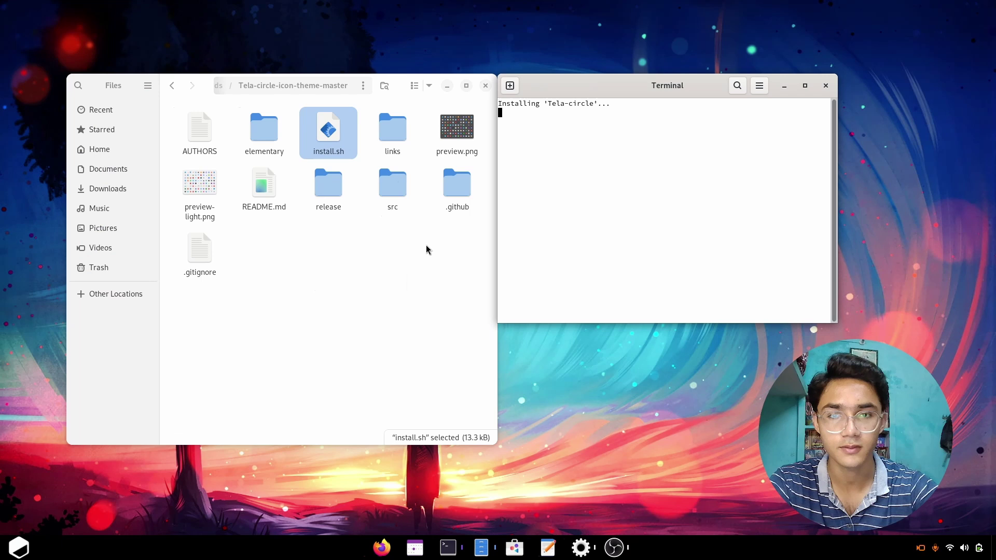
left_click(219, 85)
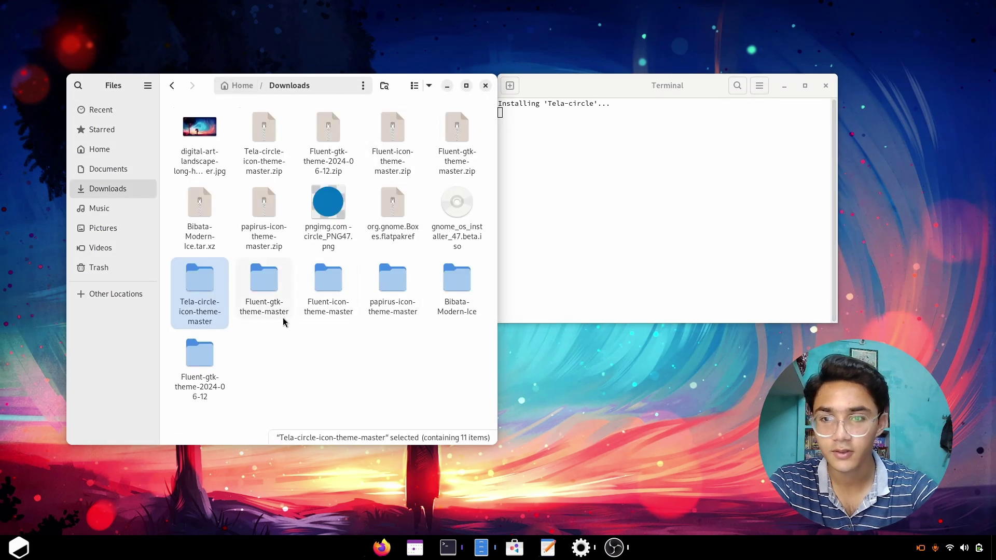
left_click(486, 85)
Open Dash to Panel settings from the panel and scroll to the element positions.
key("super+h")
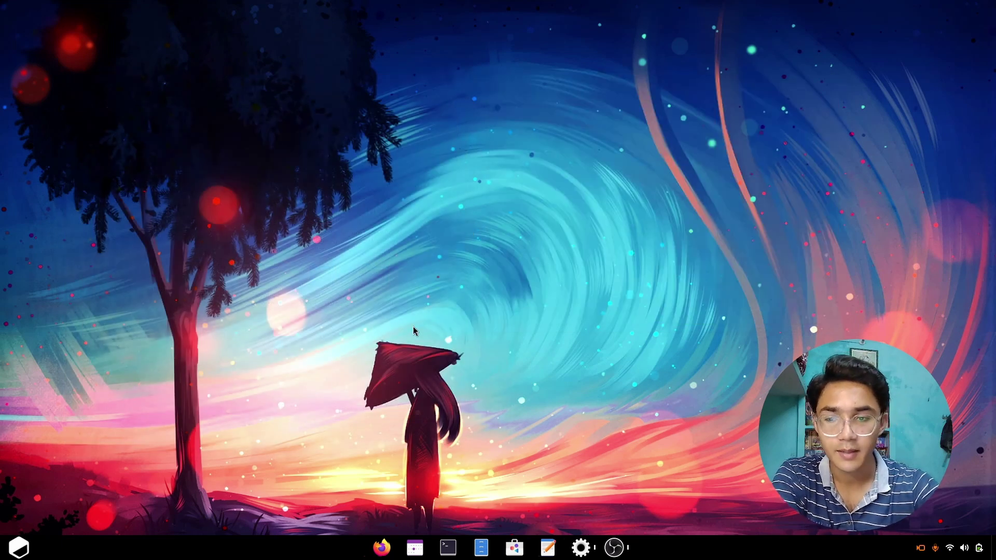
right_click(247, 547)
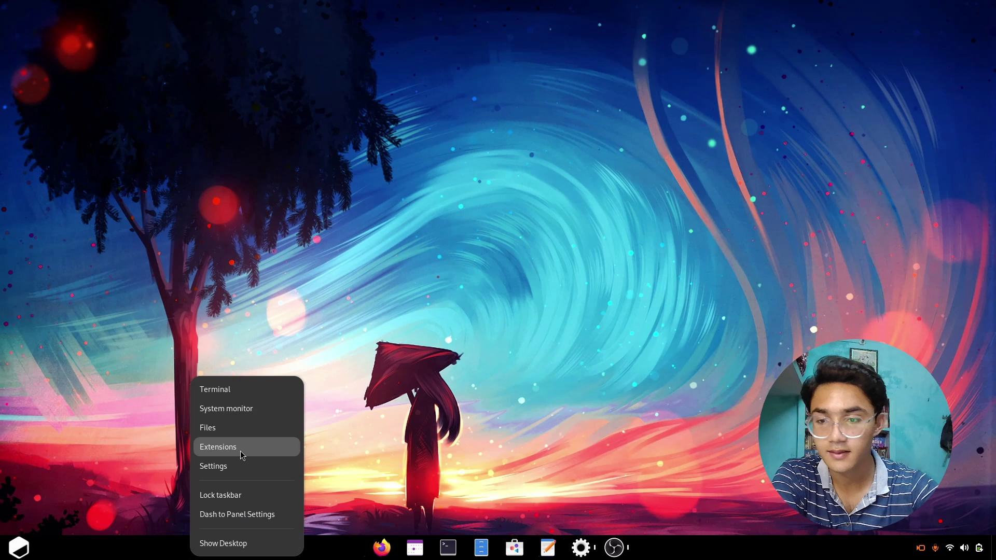
left_click(237, 514)
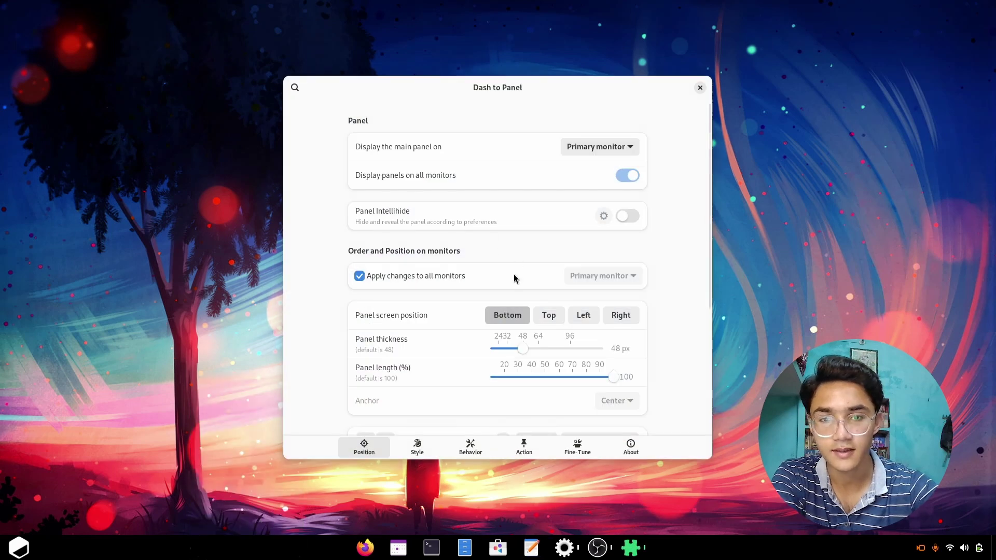
scroll(334, 354, "down", 5)
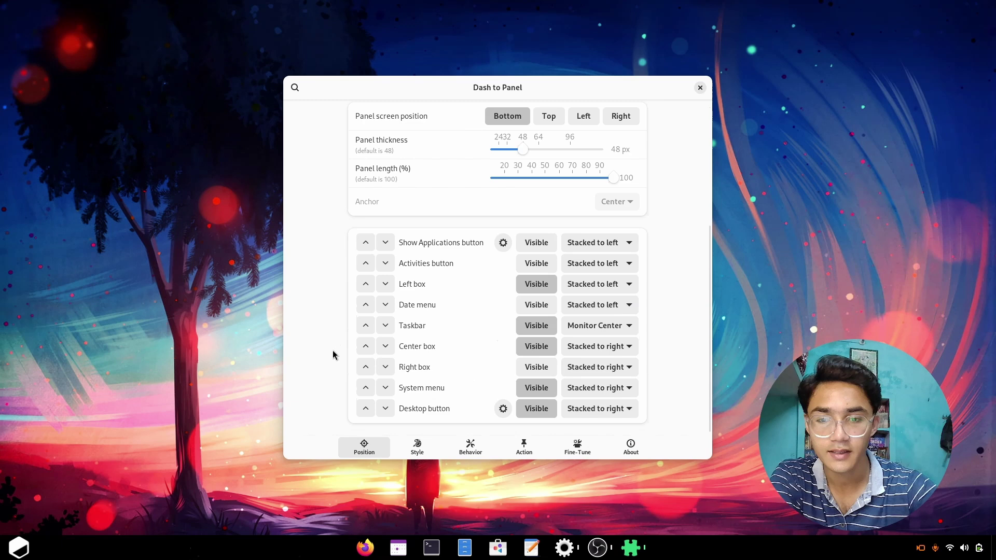
left_click(454, 446)
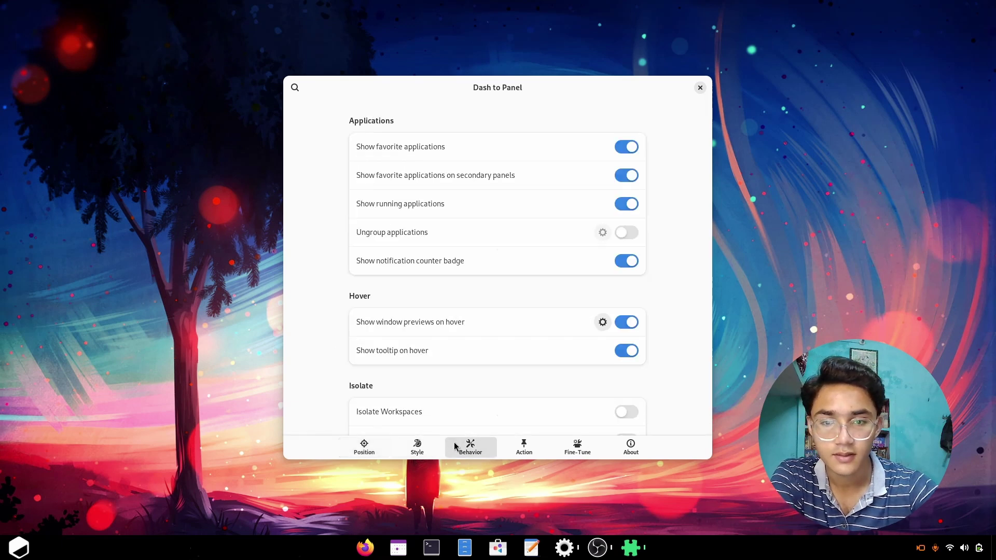
left_click(365, 446)
scroll(301, 319, "down", 5)
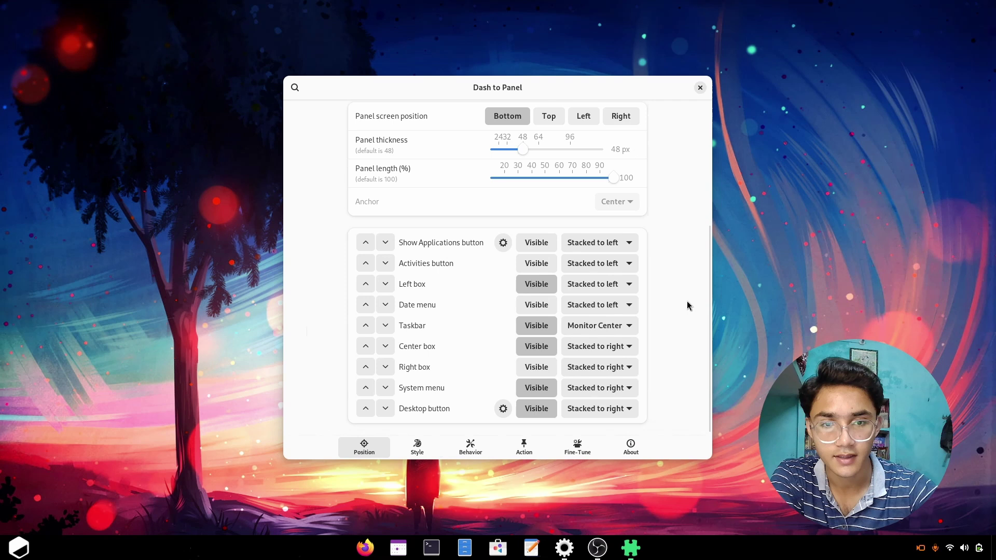
Set the Left box position to Monitor Center.
left_click(542, 284)
left_click(543, 283)
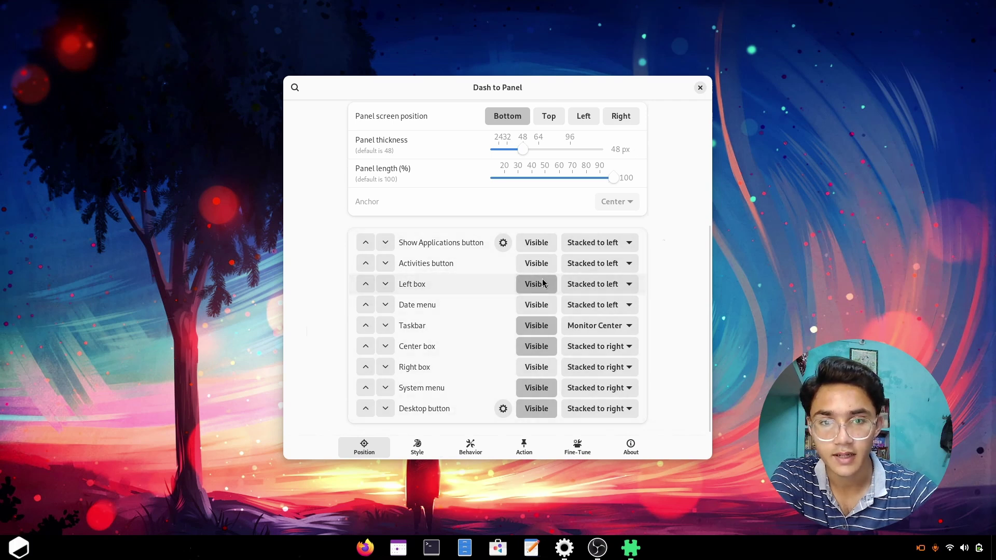
left_click(593, 285)
left_click(586, 363)
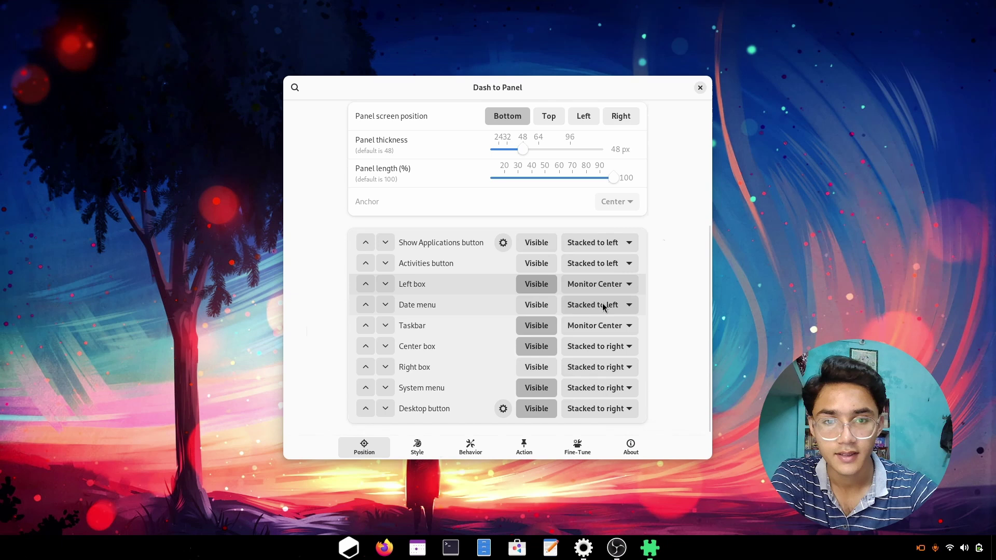
Turn off visibility of the Show Applications button.
left_click(538, 306)
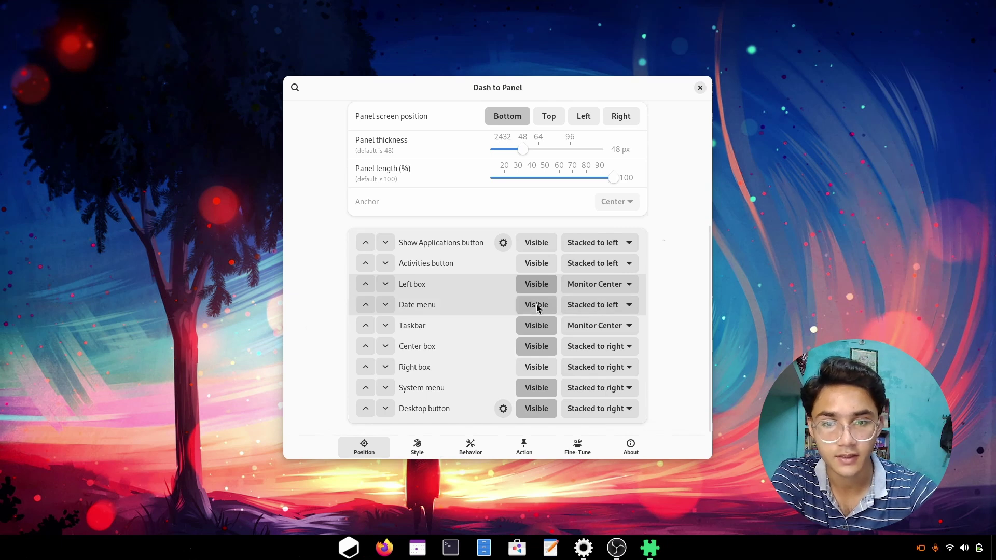
left_click(538, 306)
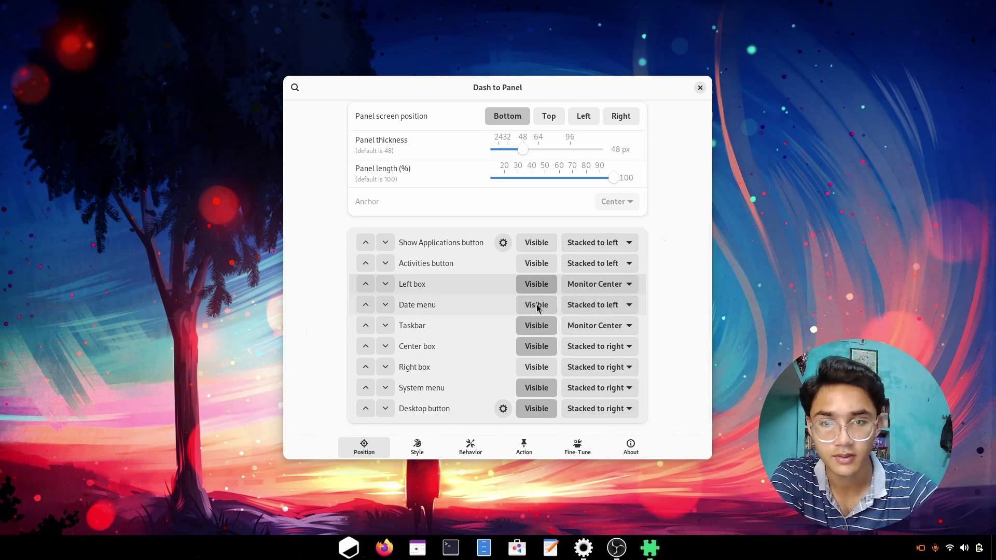
left_click(543, 246)
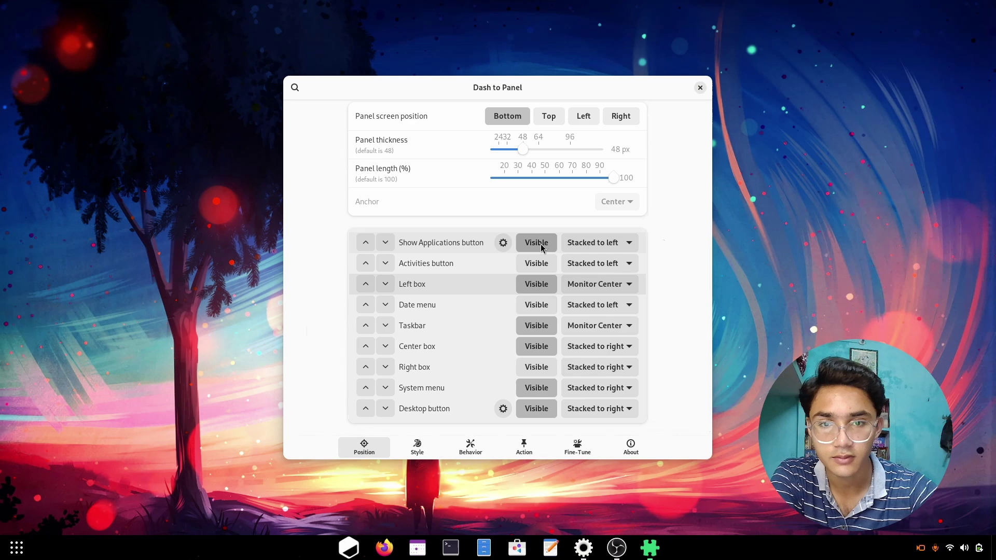
left_click(503, 242)
left_click(657, 190)
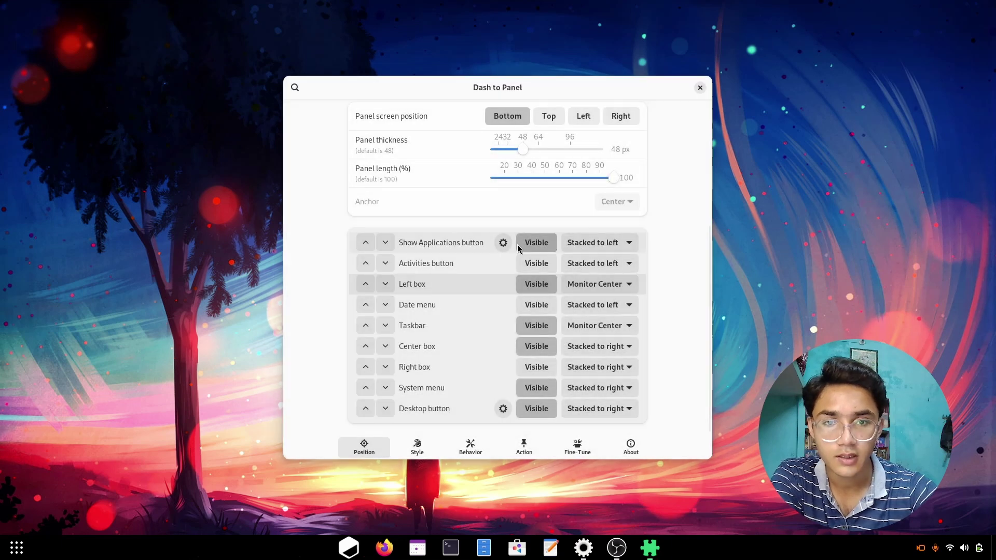
left_click(521, 245)
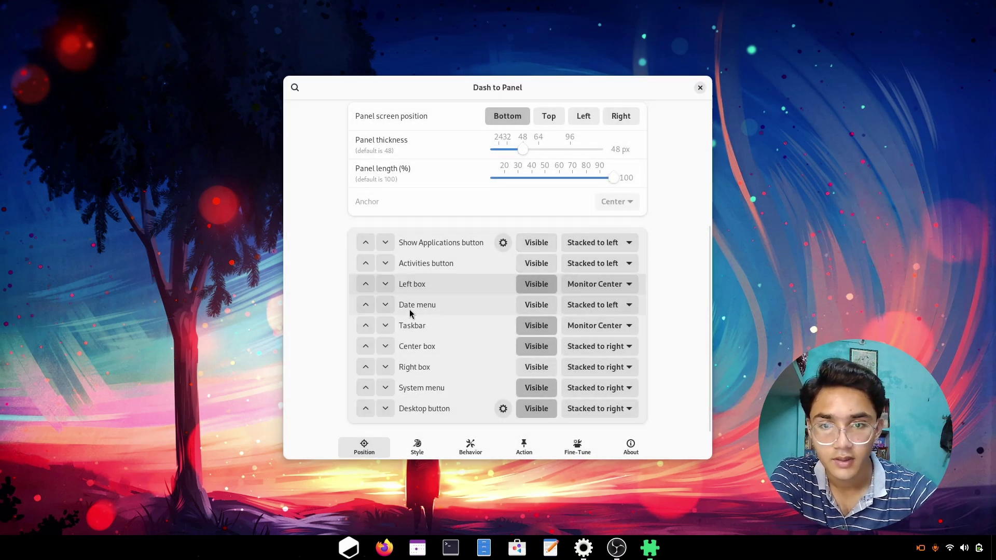
Move the Date menu to the top of the element list and make it visible.
left_click(366, 305)
left_click(366, 284)
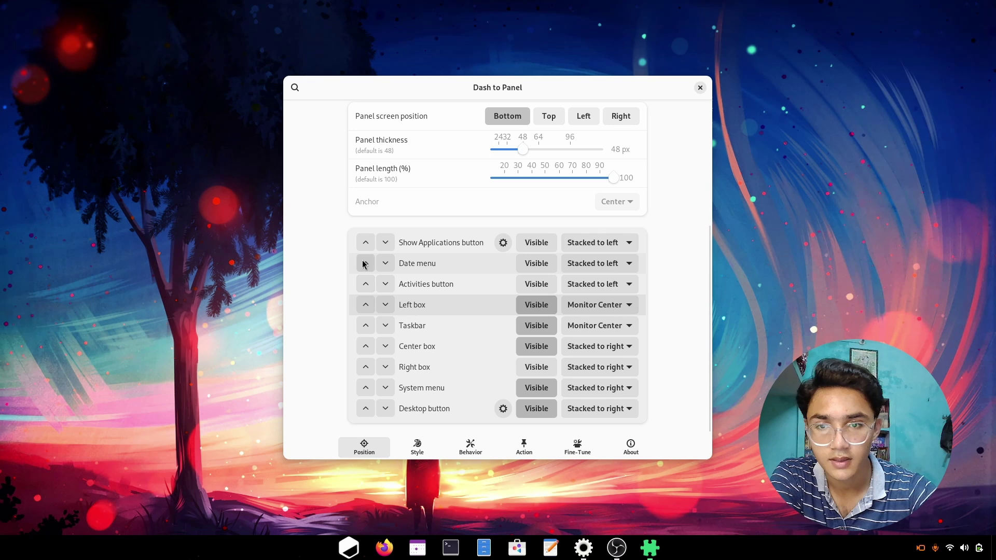
left_click(365, 263)
left_click(546, 240)
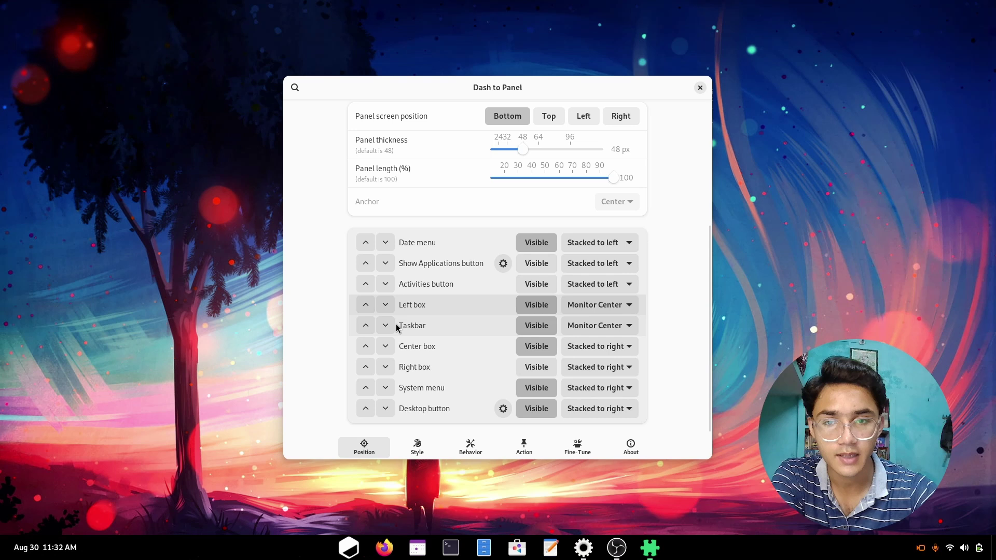
left_click(590, 328)
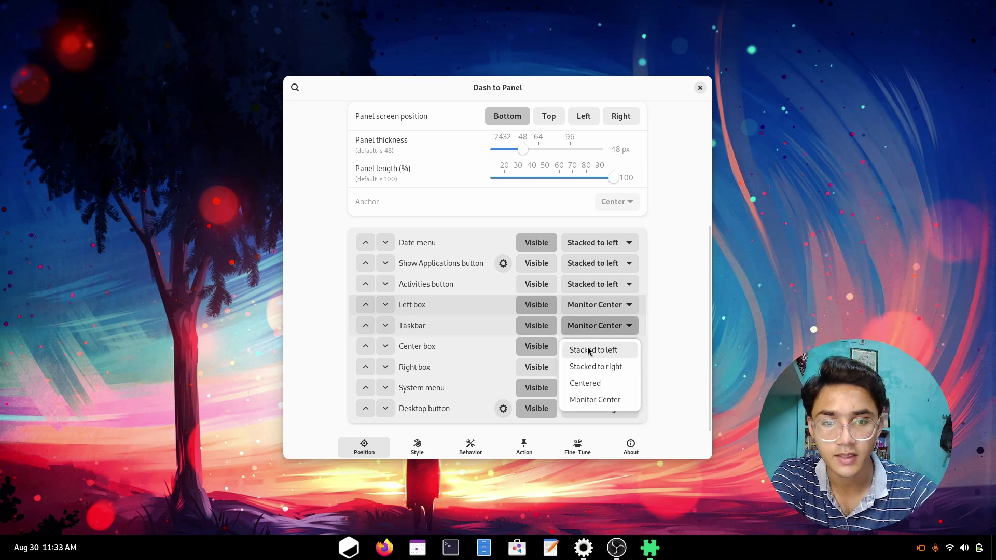
left_click(652, 331)
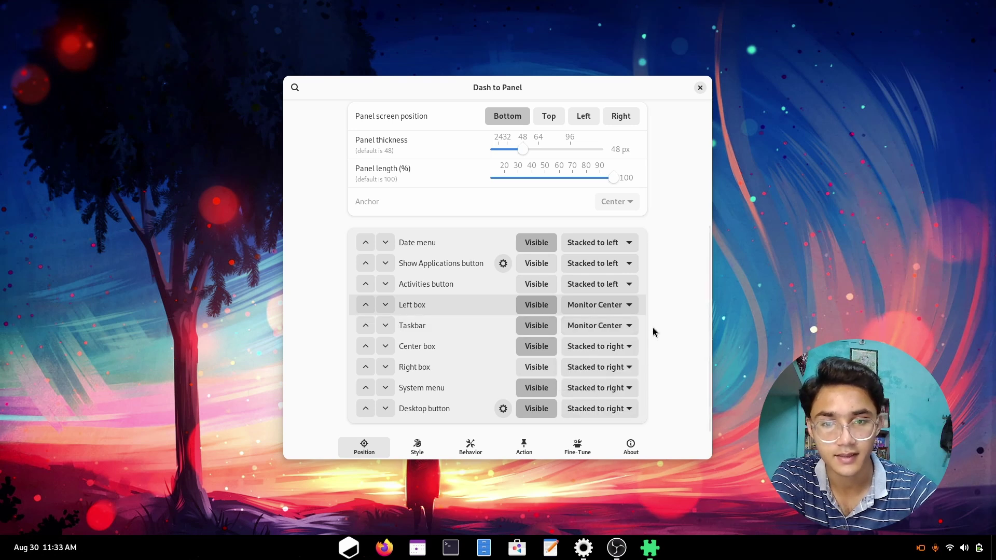
Browse the Style, Behavior, Action and Fine-Tune pages, returning to Style.
left_click(415, 446)
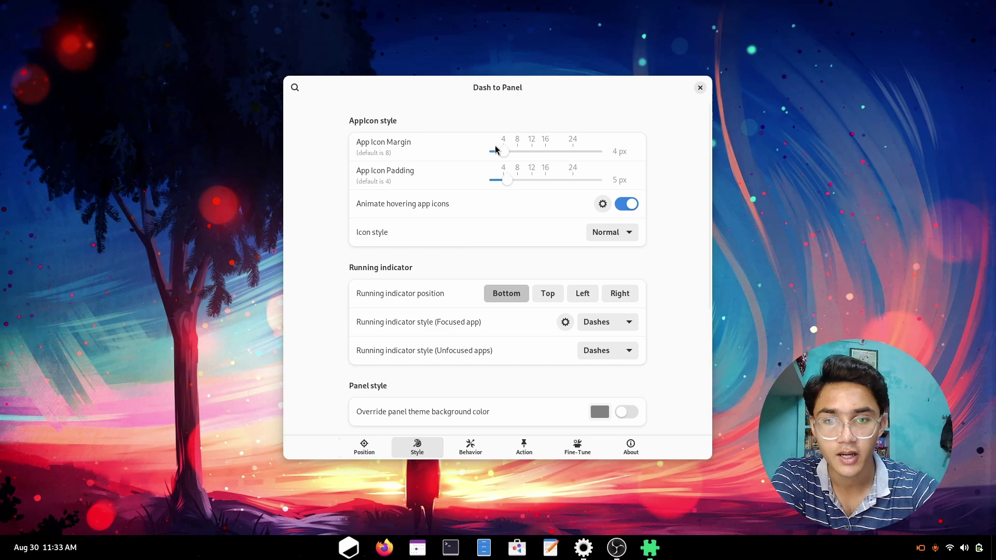
left_click(471, 447)
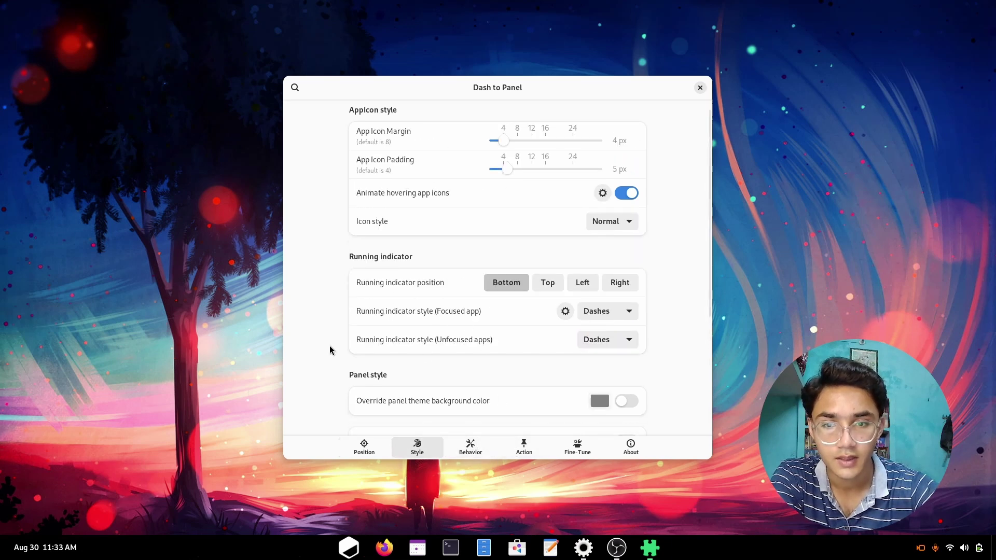
scroll(329, 345, "down", 5)
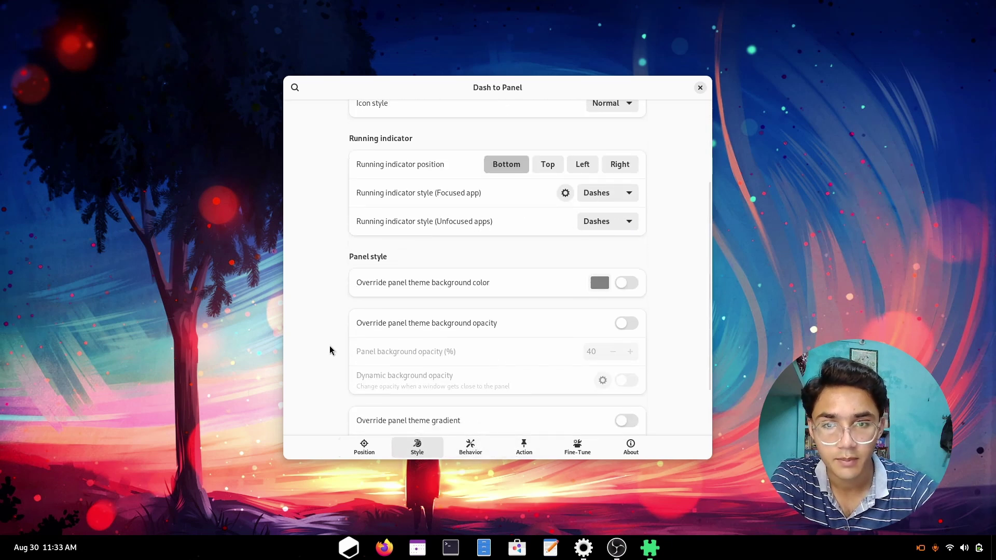
left_click(458, 455)
scroll(333, 327, "down", 3)
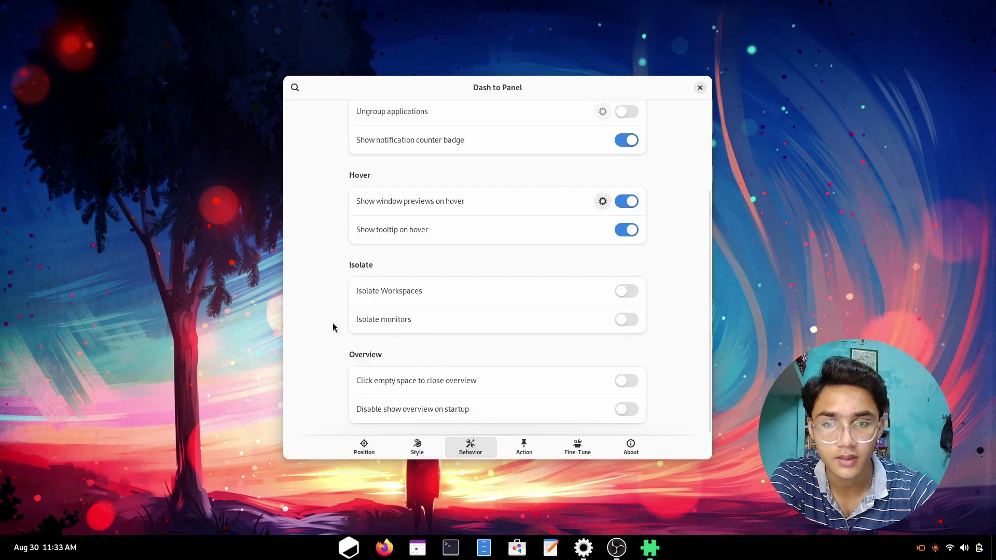
left_click(524, 447)
left_click(582, 453)
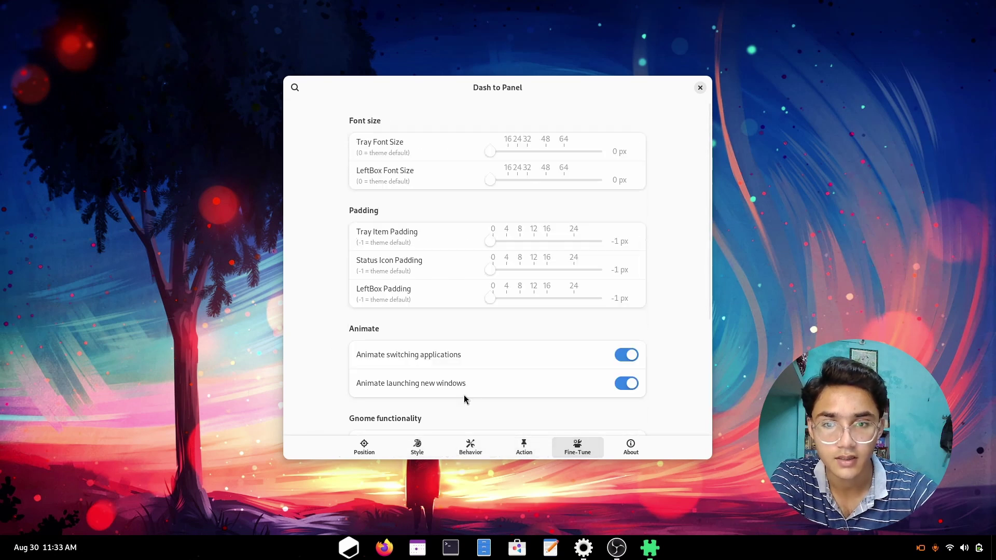
scroll(464, 400, "down", 3)
left_click(417, 448)
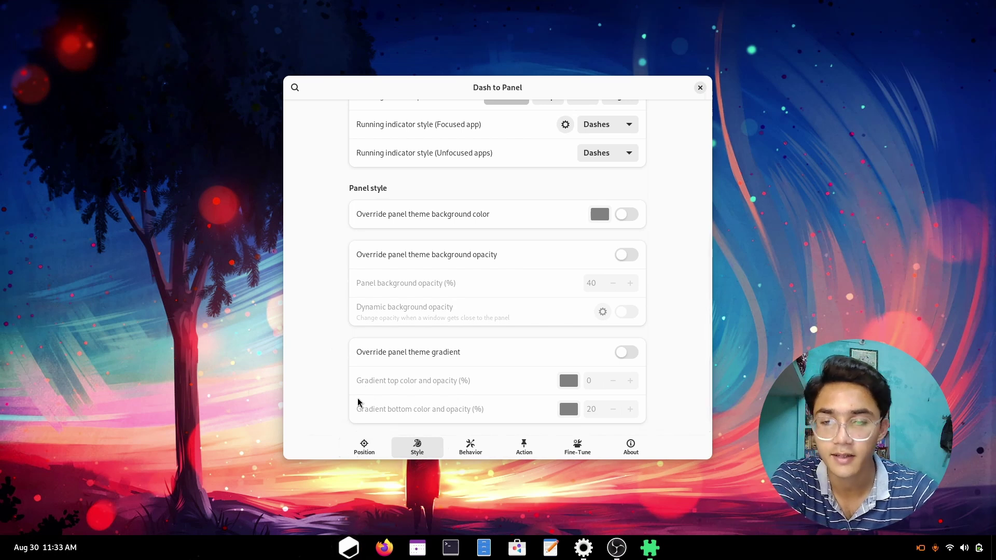
scroll(309, 340, "up", 4)
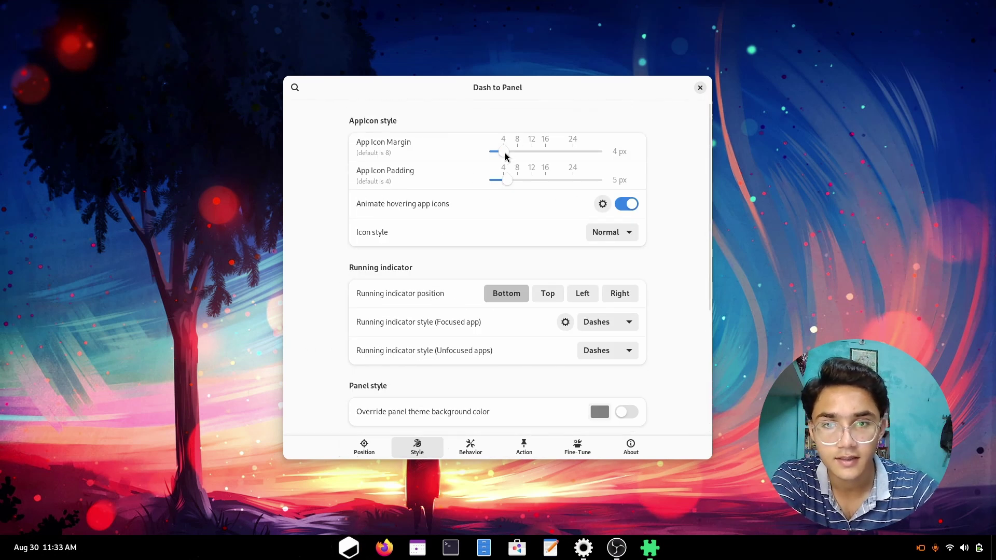
Nudge app icon spacing and padding and check the hover animation options.
mouse_move(506, 154)
left_mouse_down()
mouse_move(518, 154)
mouse_move(504, 154)
left_mouse_up()
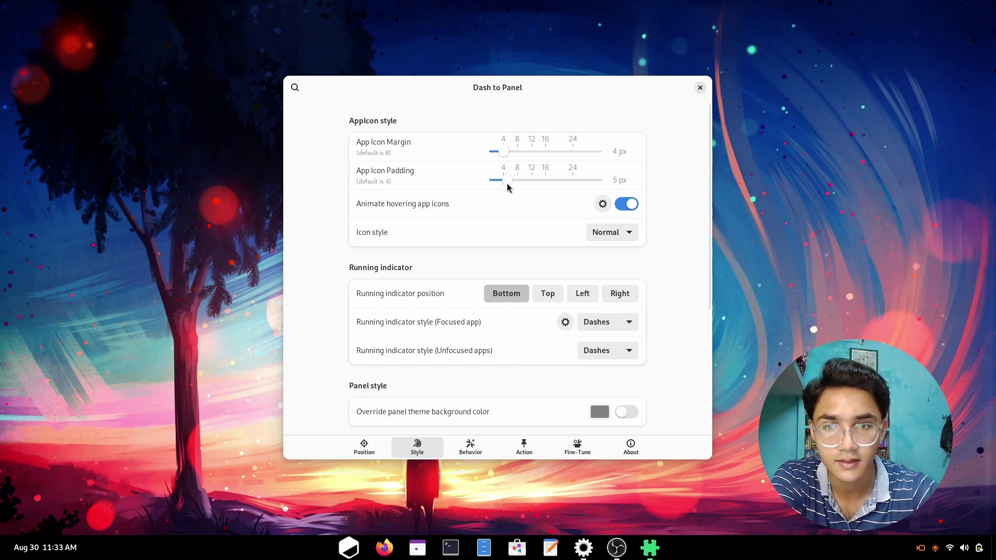
left_click_drag(508, 181, 506, 181)
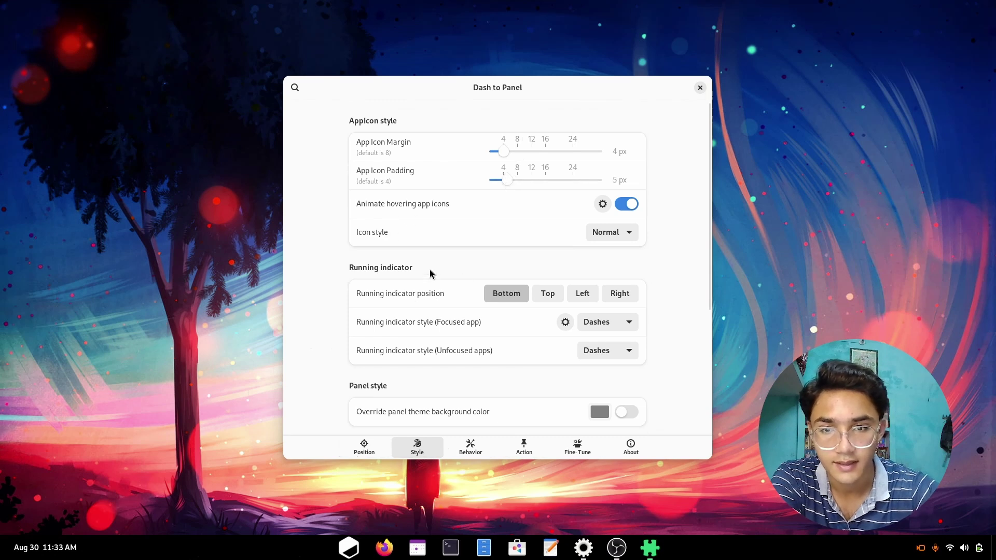
left_click(602, 204)
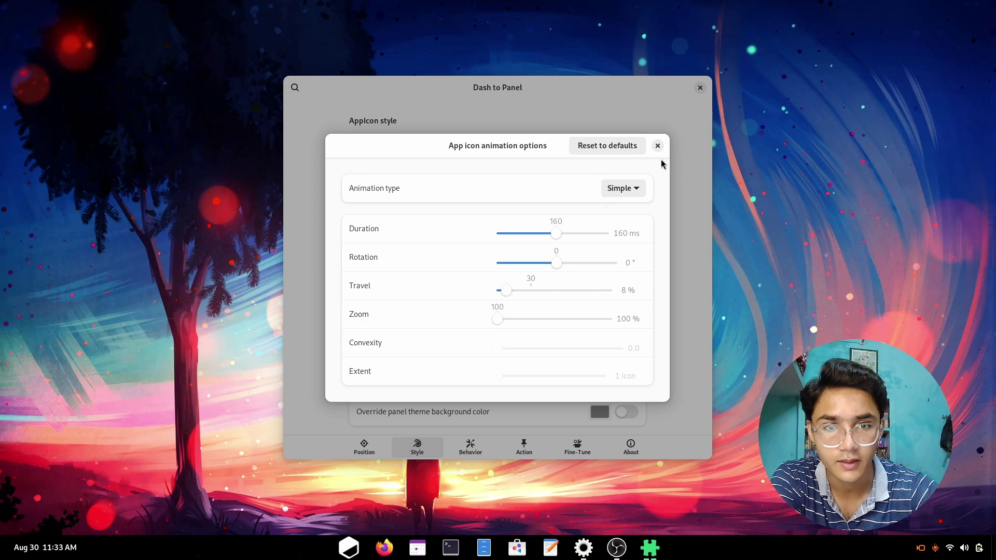
left_click(657, 146)
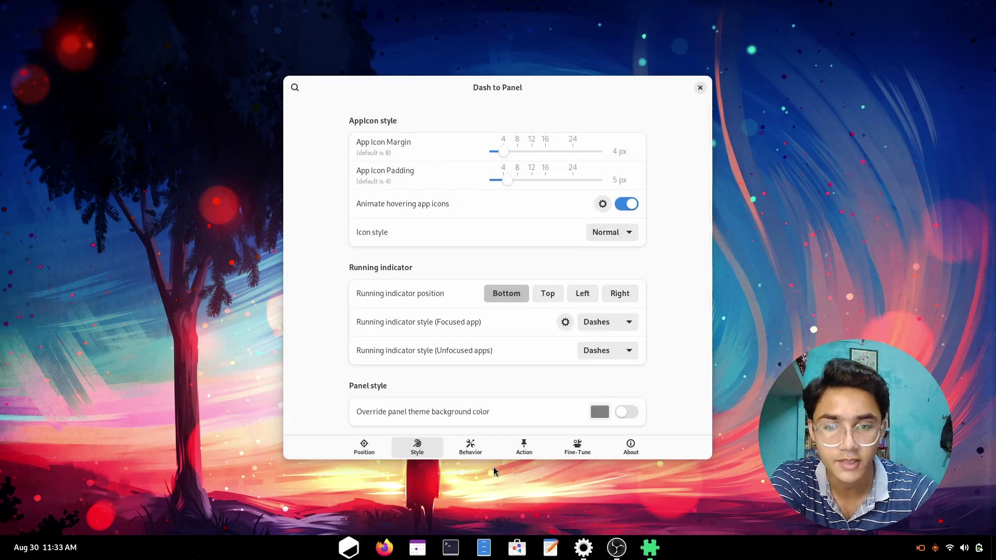
Keep Dashes for focused apps and set unfocused-app running indicators to Dots.
scroll(331, 362, "down", 2)
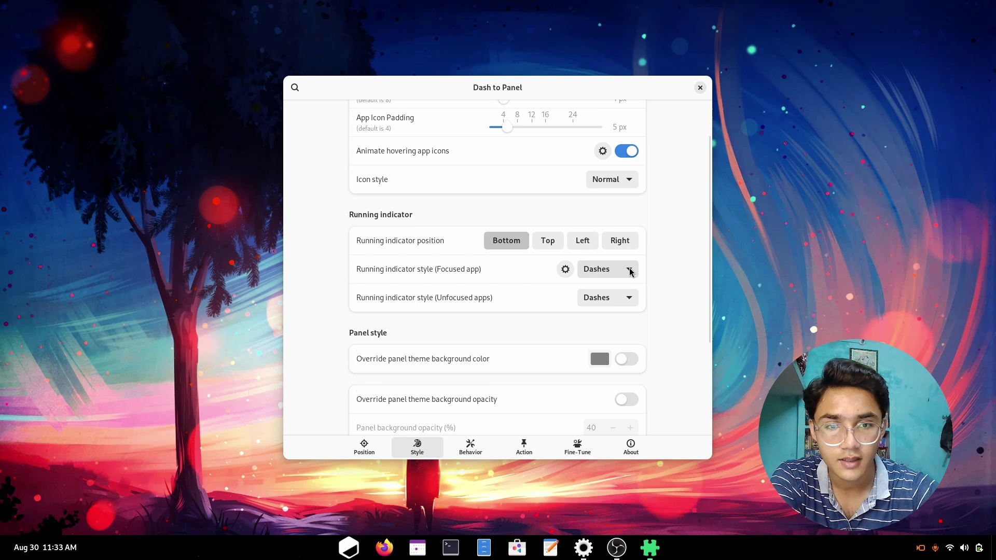
left_click(633, 269)
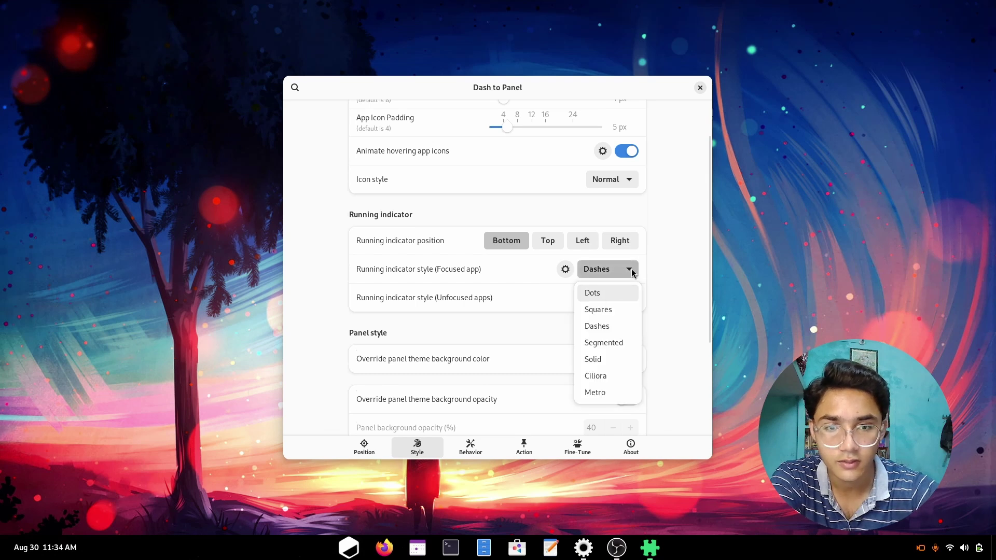
left_click(633, 271)
left_click(632, 271)
left_click(632, 270)
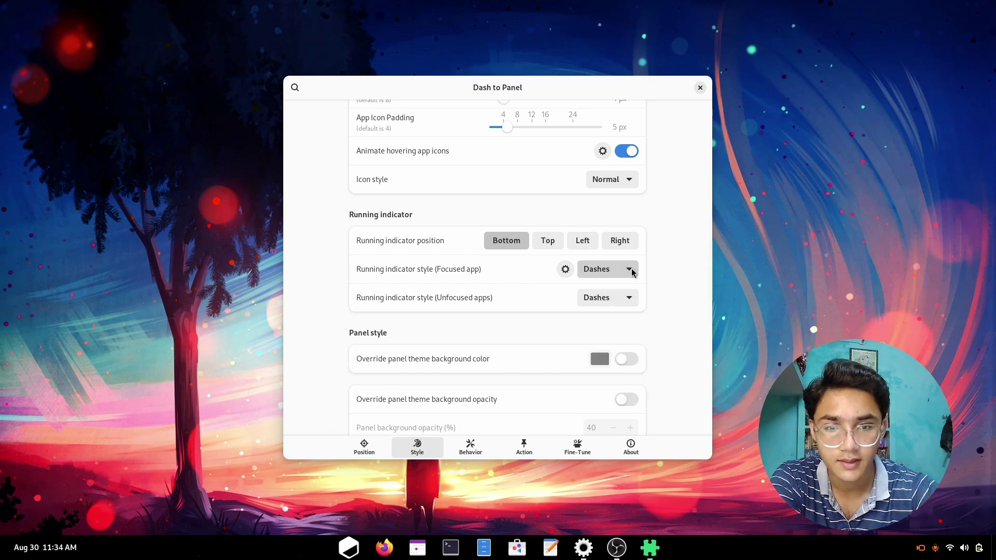
left_click(621, 300)
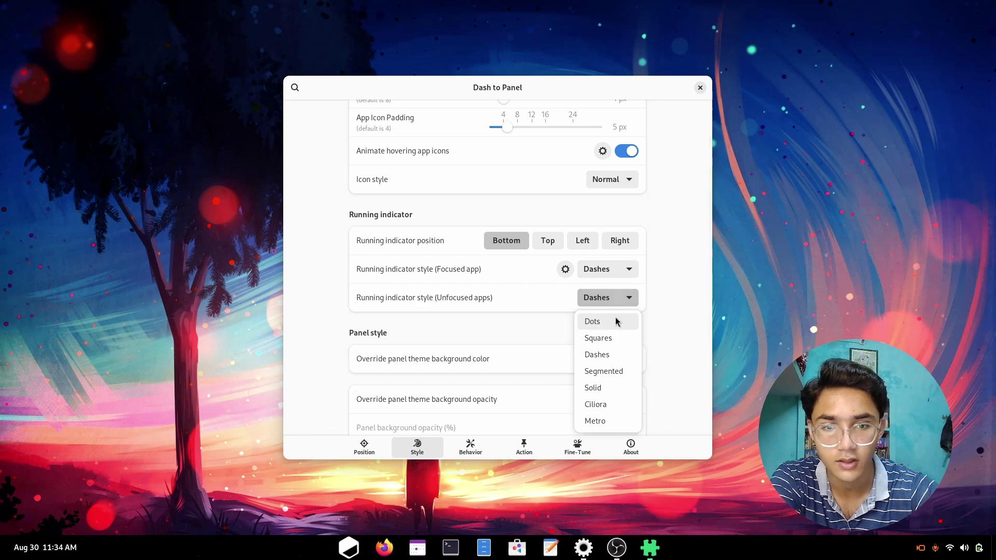
left_click(615, 321)
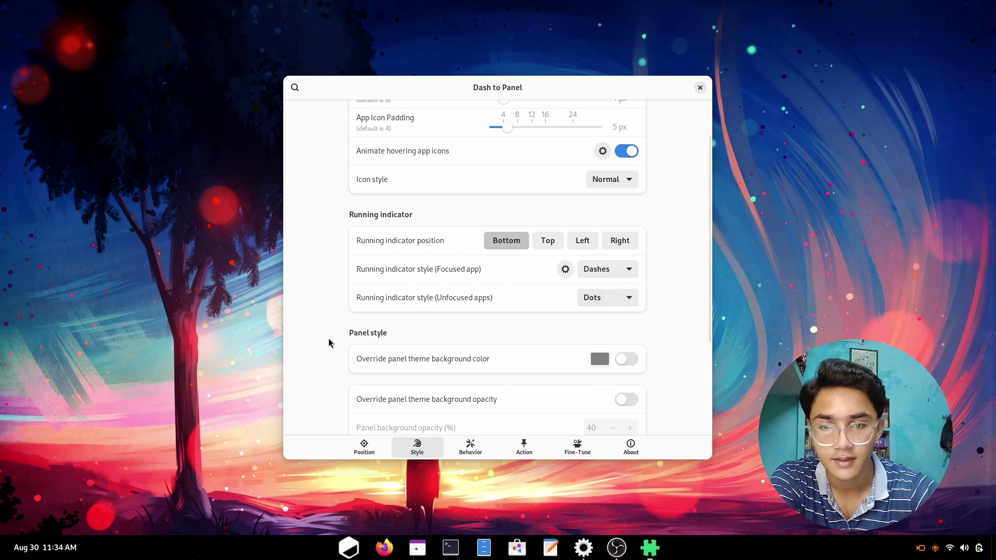
Scroll through the Behavior settings page.
scroll(329, 345, "down", 5)
left_click(469, 446)
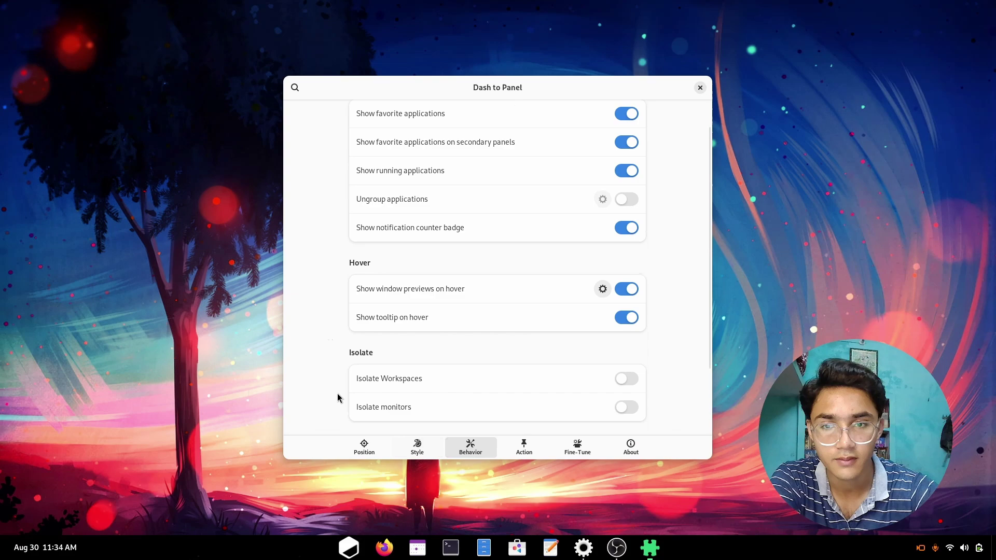
scroll(316, 323, "down", 3)
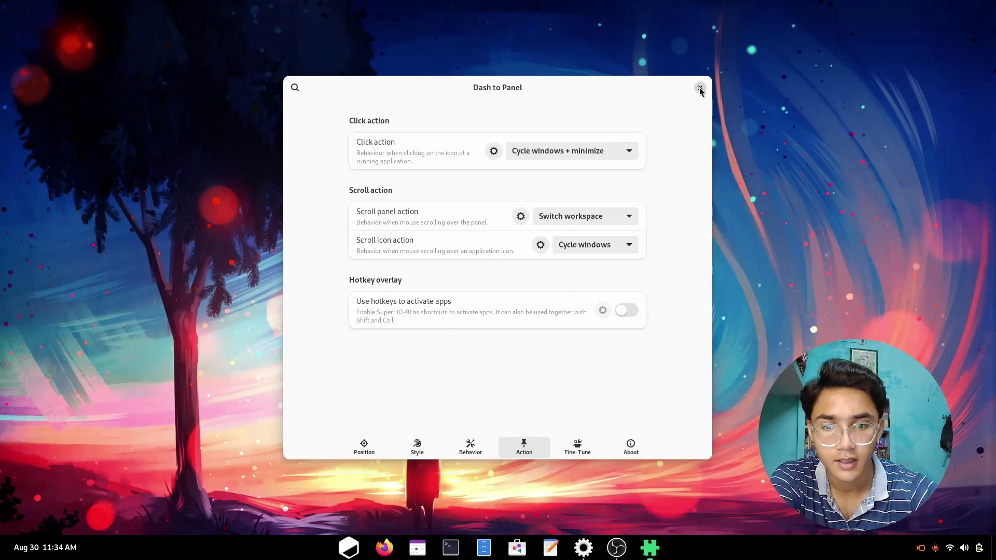
Close Dash to Panel settings, set ArcMenu's menu button Icon Size to 32, and open the icon chooser.
left_click(700, 89)
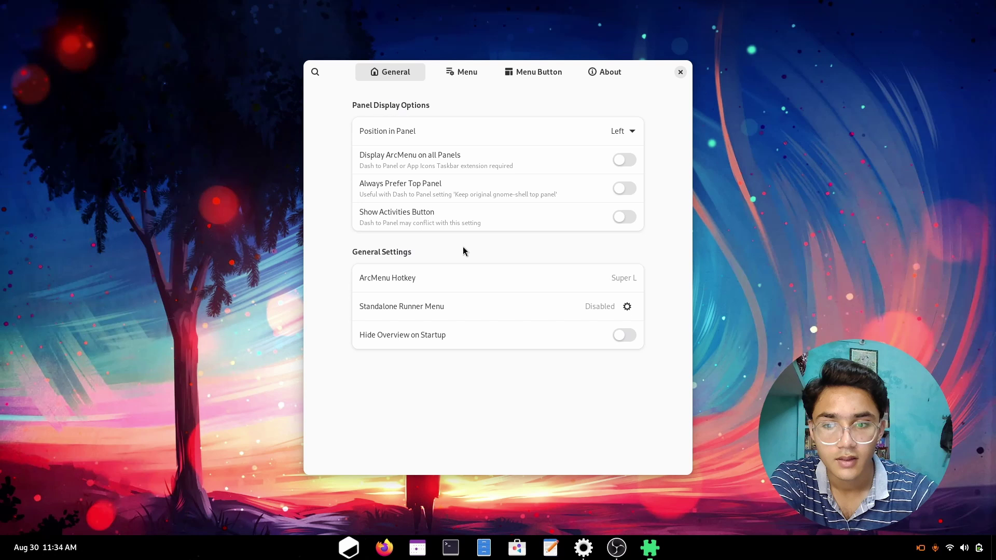
left_click(478, 73)
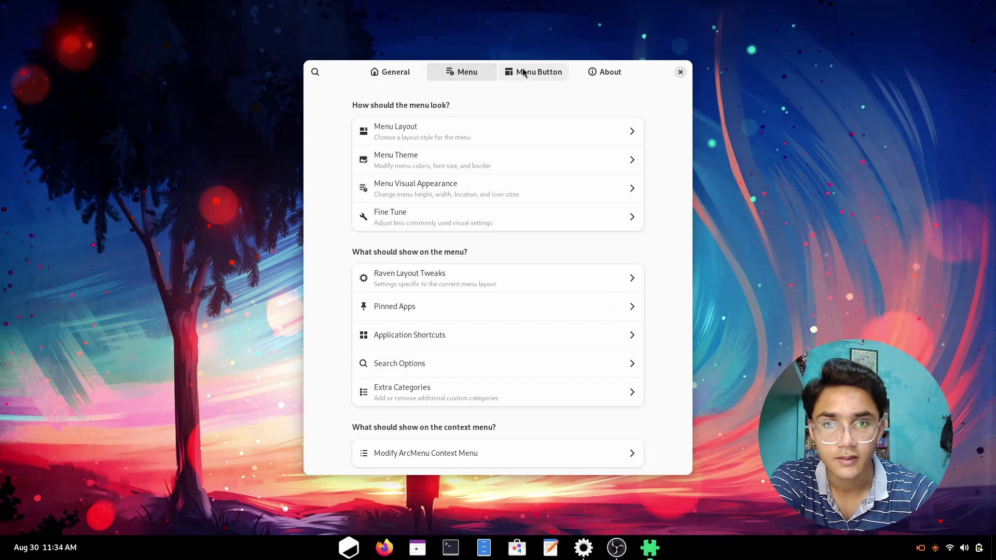
left_click(522, 72)
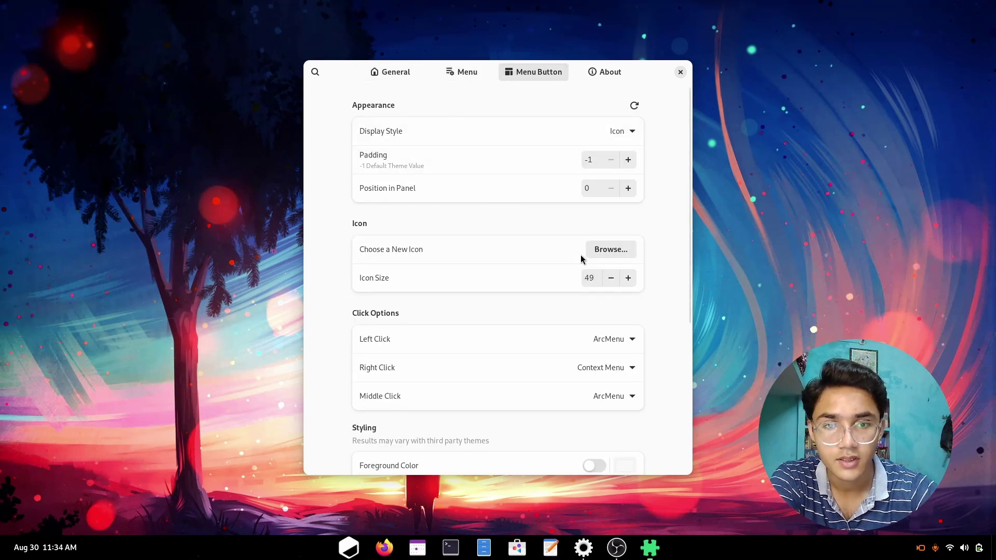
double_click(591, 278)
type("32")
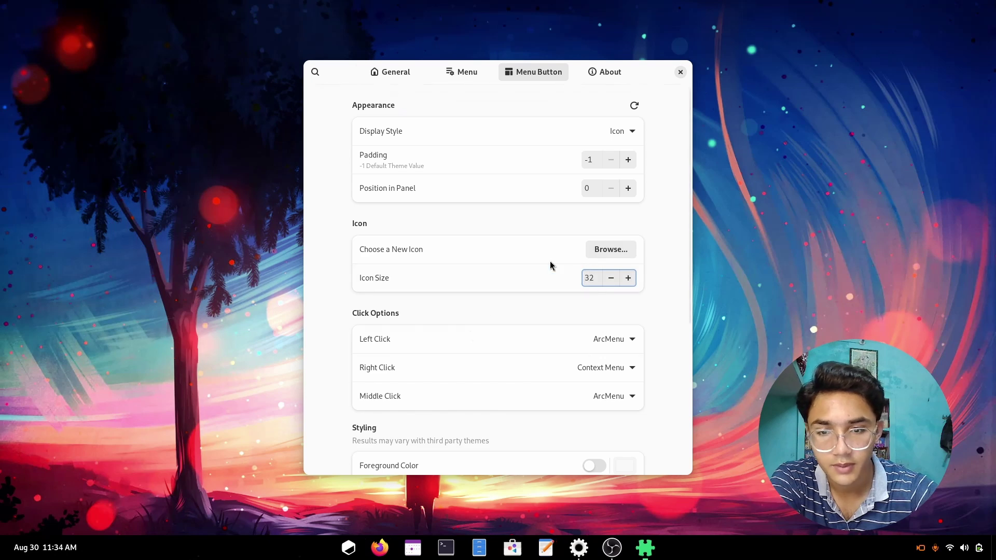
left_click(598, 252)
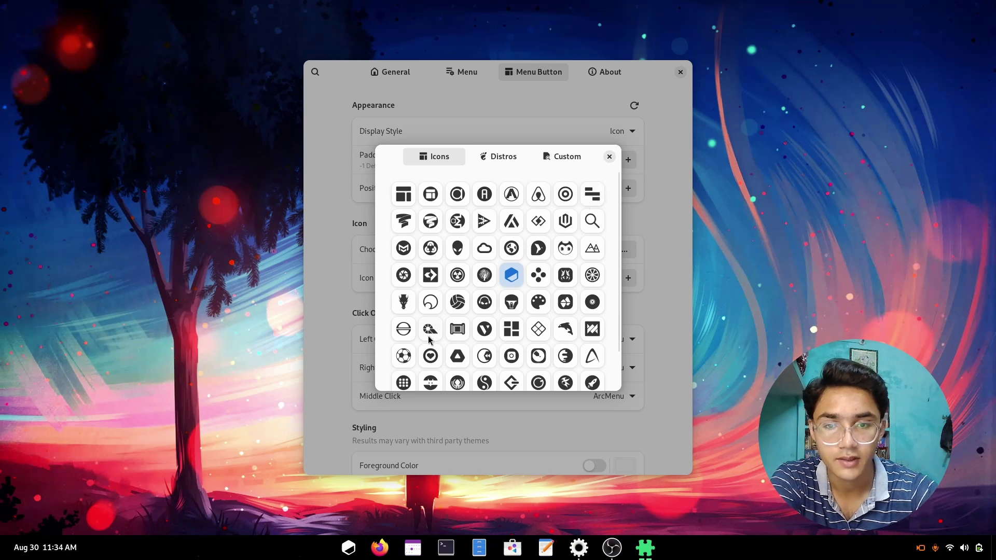
Try an icon from the Icons grid, then the Fedora logo from Distros, as the menu button icon.
scroll(429, 340, "down", 2)
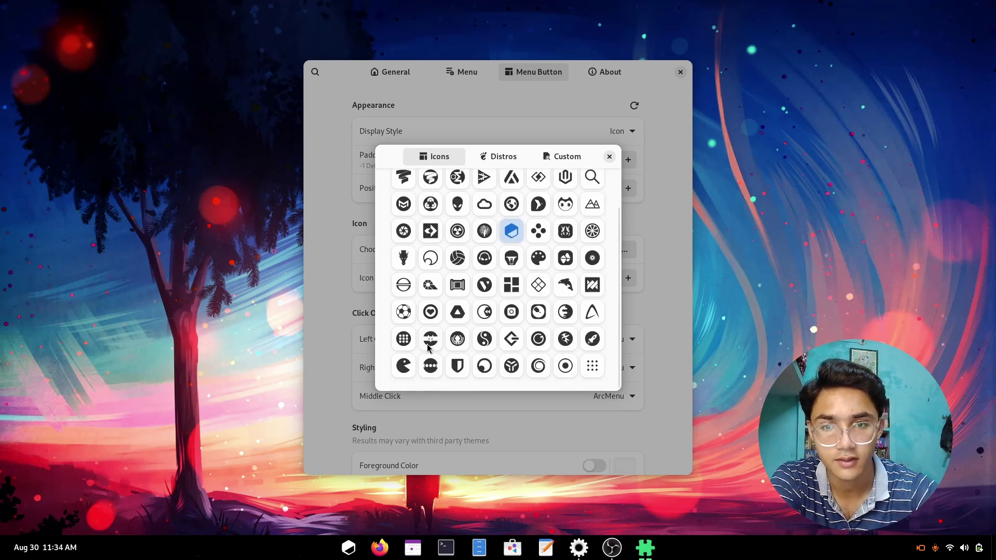
scroll(429, 349, "up", 2)
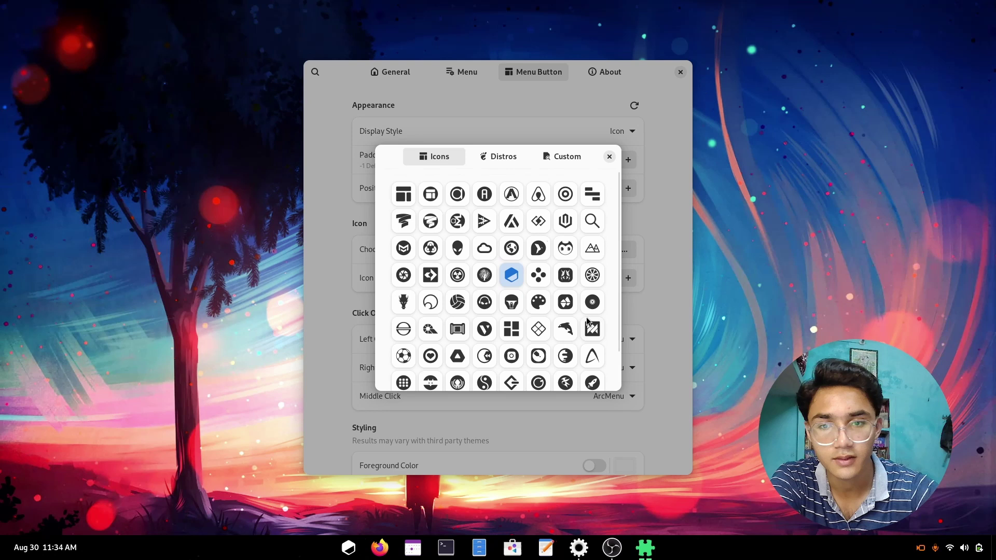
left_click(408, 248)
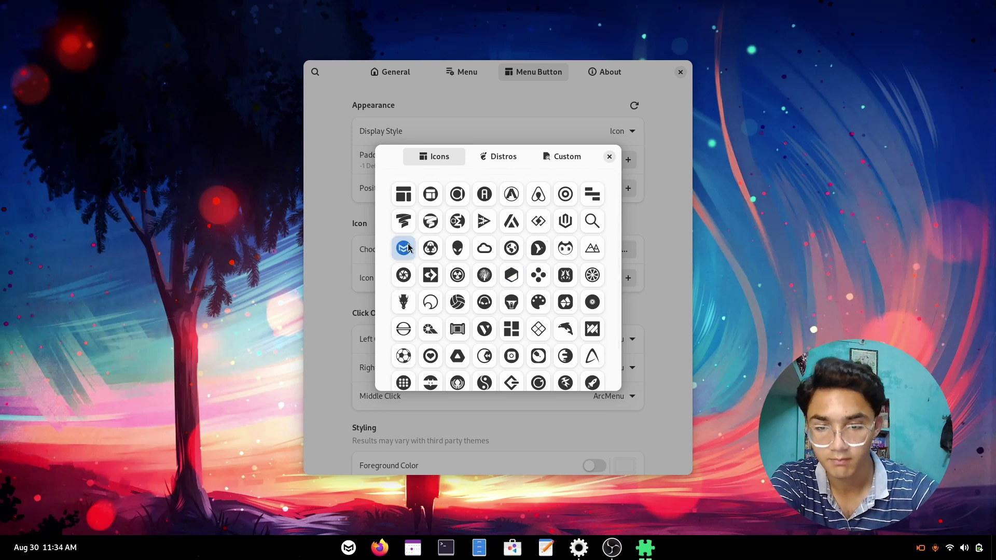
left_click(498, 156)
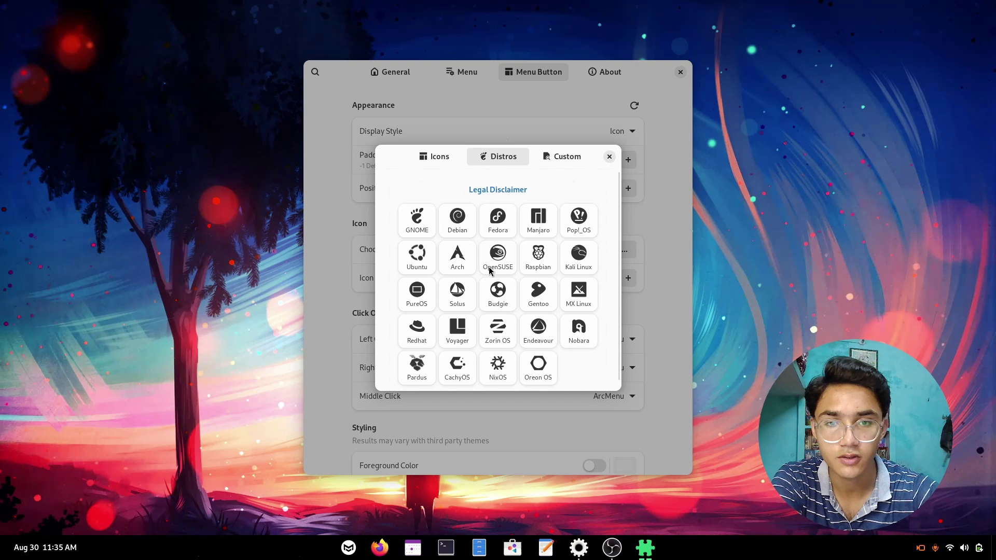
left_click(499, 218)
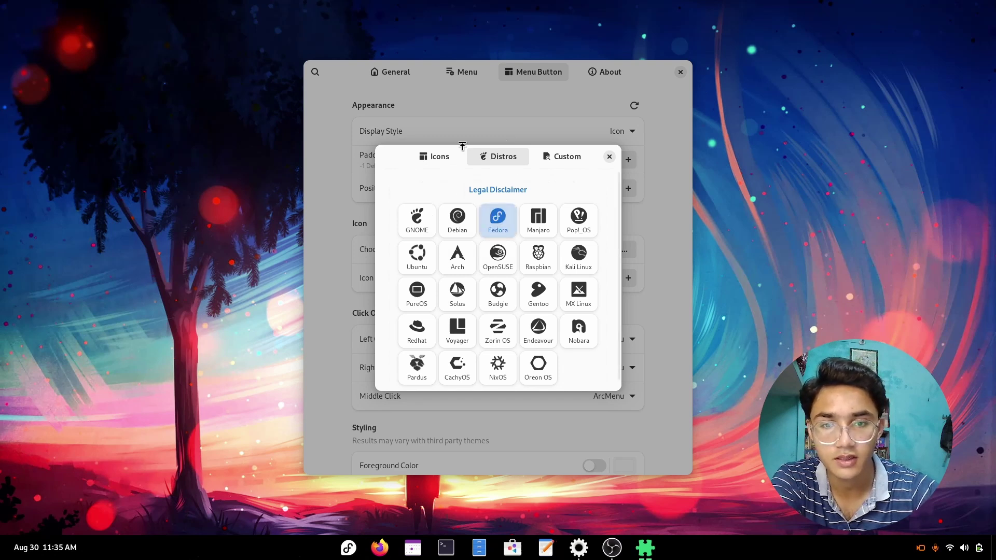
Try the cat-face and other Icons-grid icons, settle on one, and close the chooser.
left_click(440, 154)
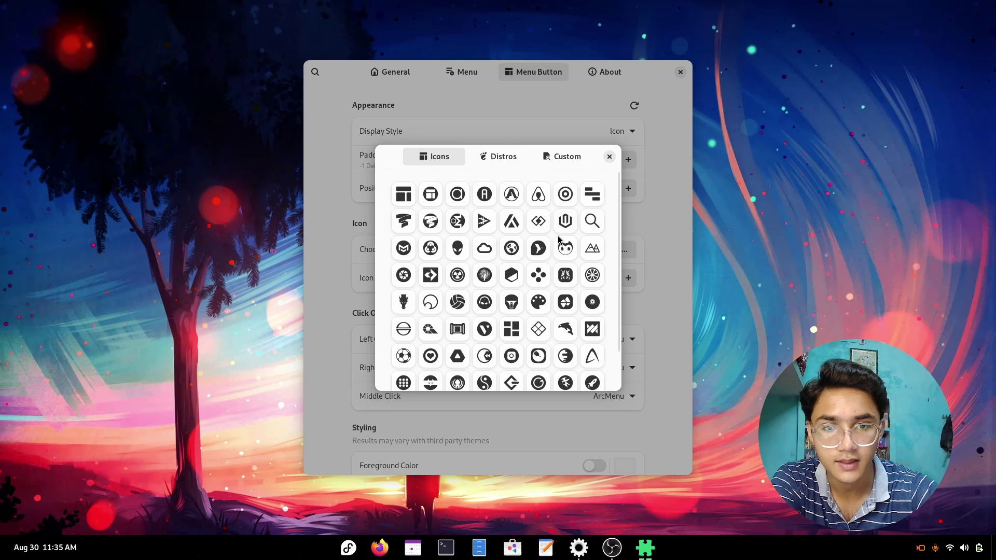
left_click(569, 250)
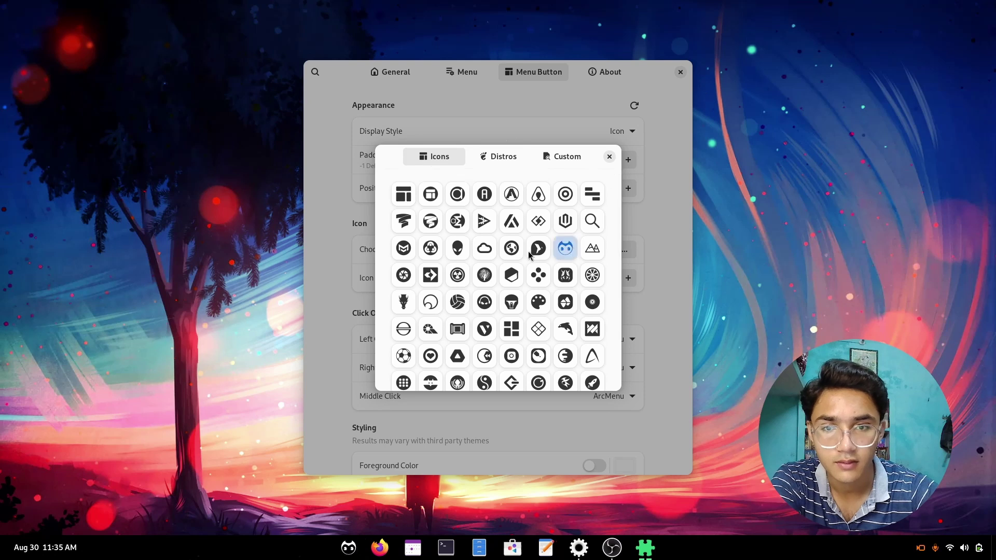
left_click(430, 250)
left_click(405, 277)
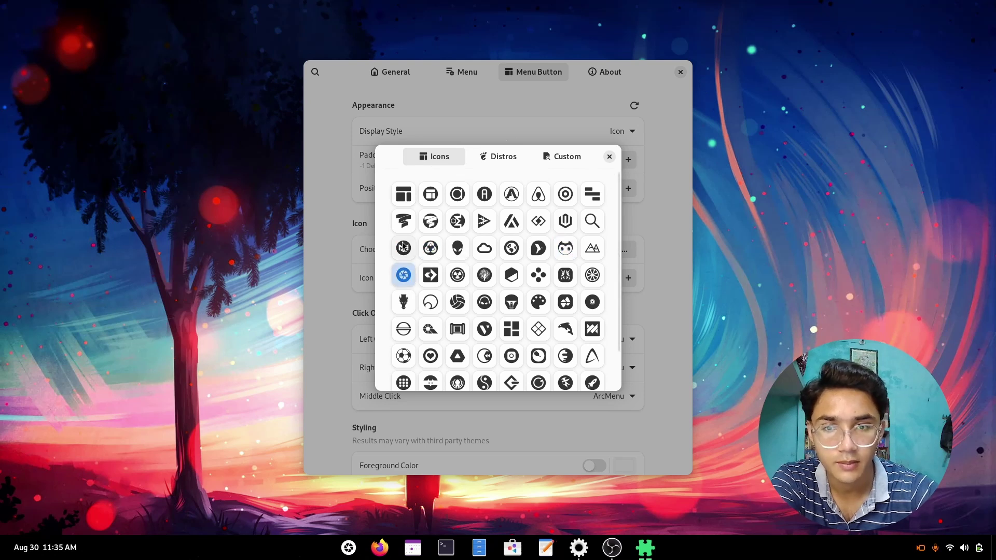
left_click(403, 247)
left_click(610, 157)
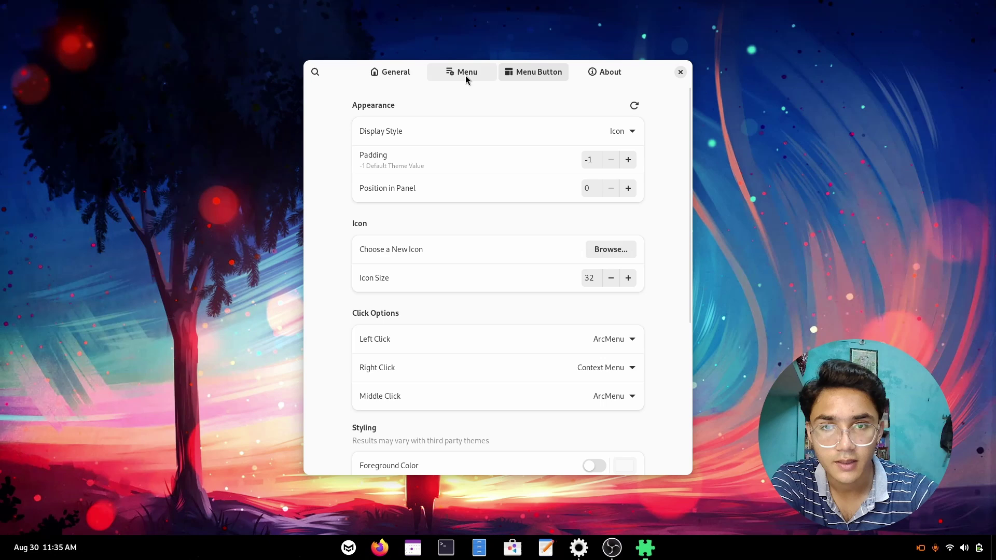
Switch the ArcMenu layout to 11 under Modern Menu Layouts.
left_click(465, 78)
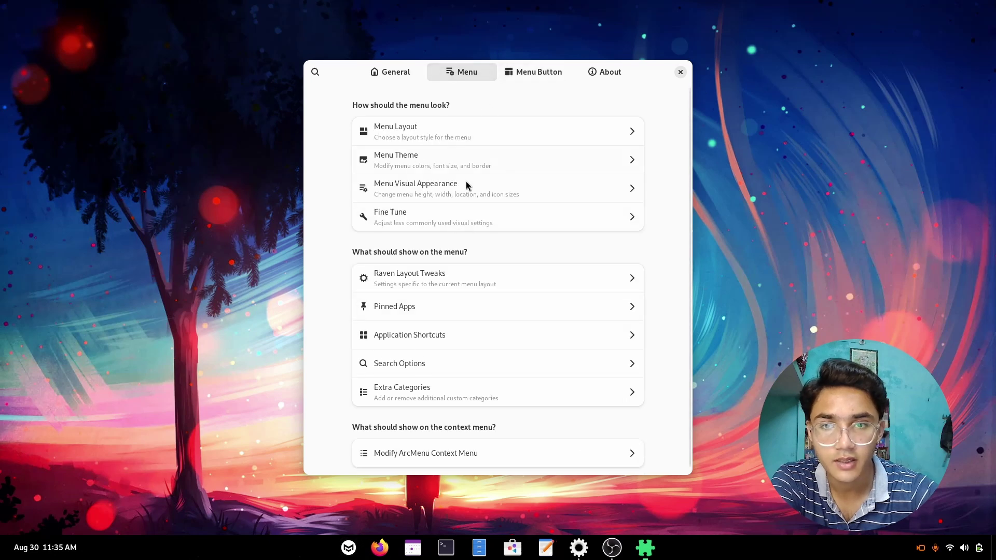
left_click(450, 133)
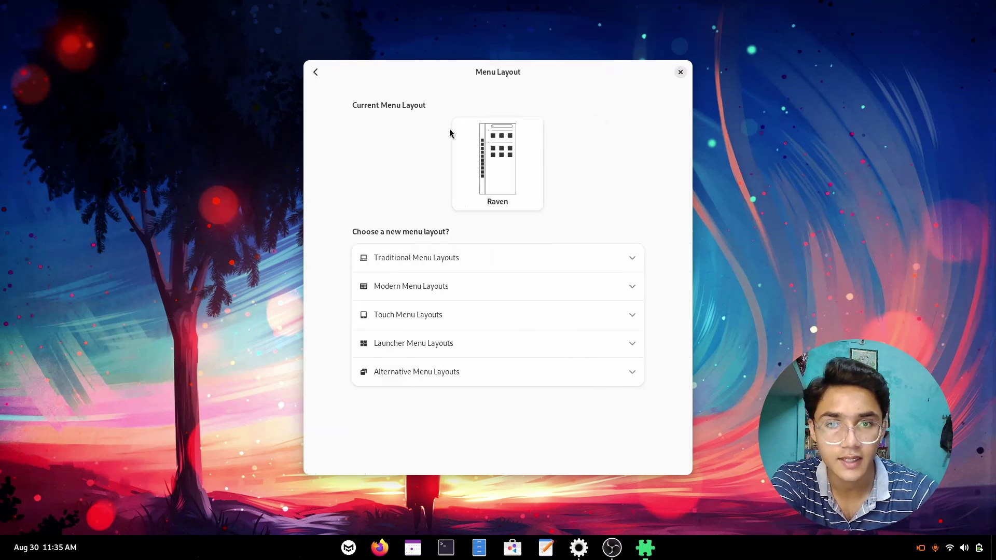
left_click(424, 297)
scroll(424, 297, "down", 5)
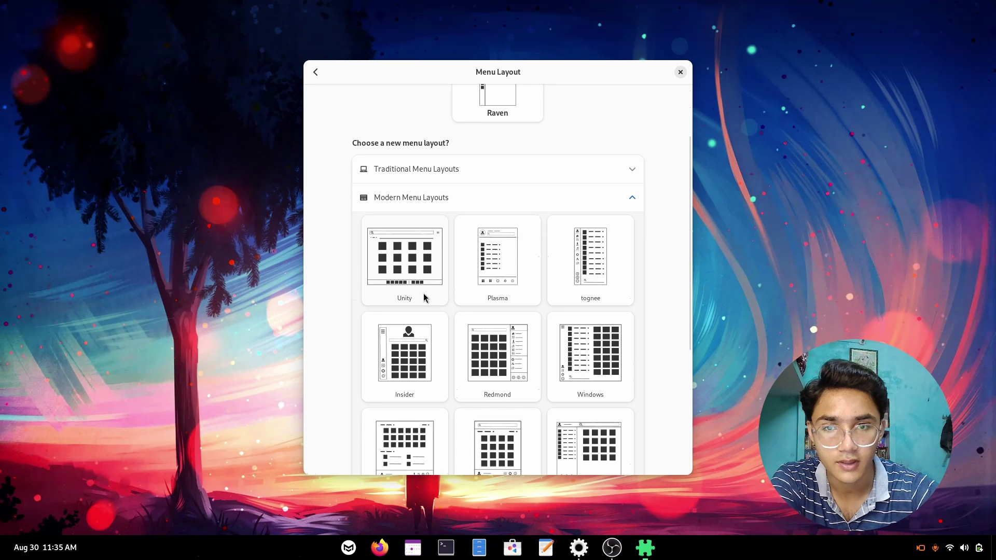
left_click(404, 446)
Preview the new 11-layout menu twice, then return to the main Menu settings.
left_click(358, 553)
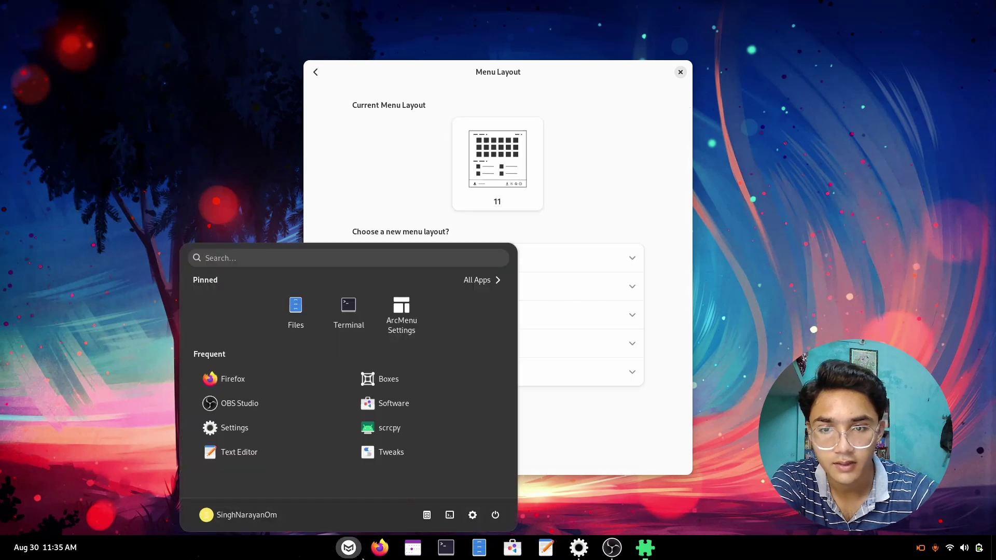
left_click(362, 558)
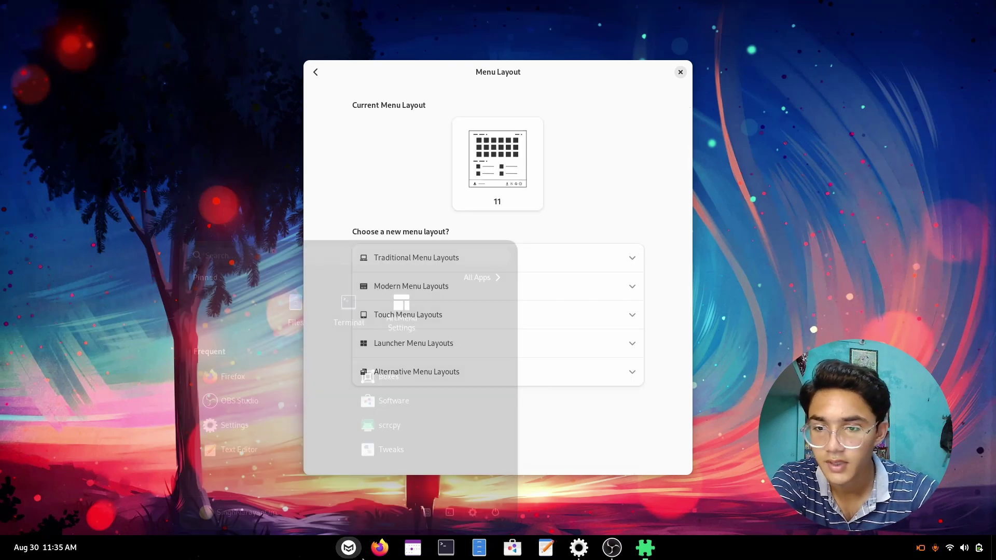
left_click(362, 559)
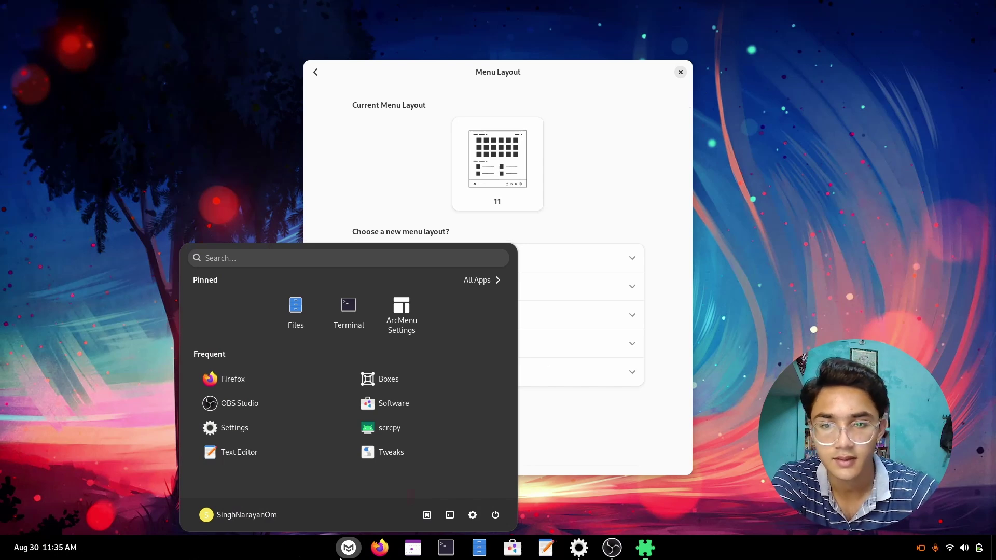
left_click(344, 555)
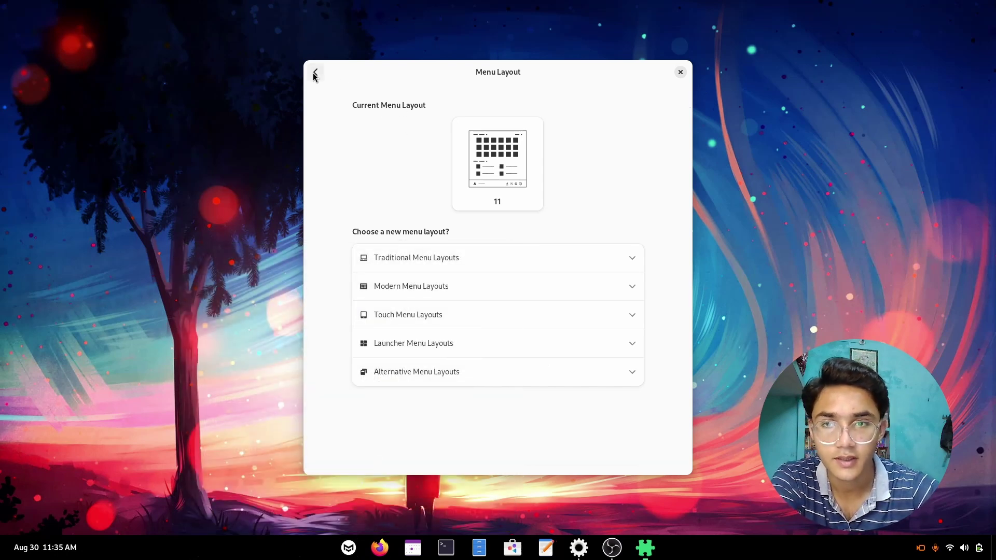
left_click(314, 75)
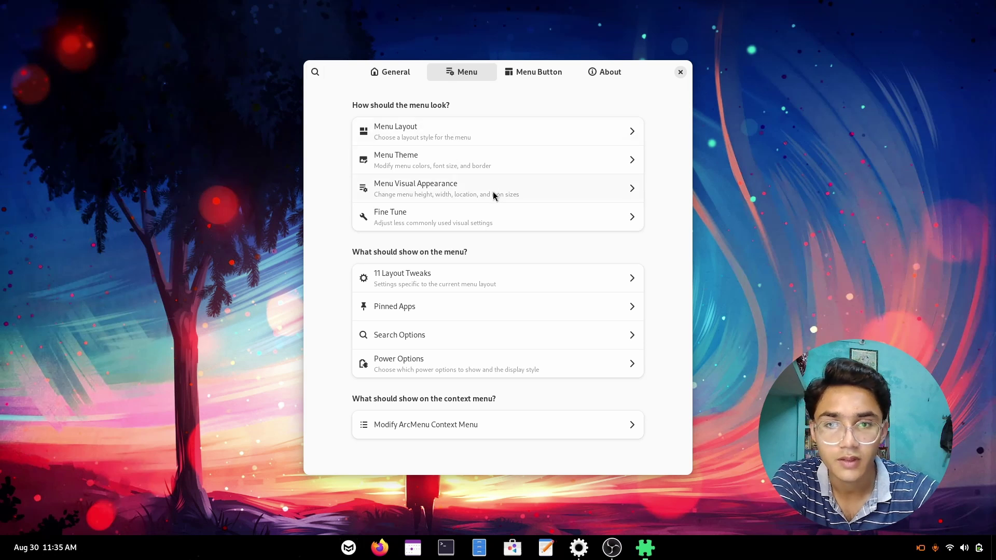
Set the ArcMenu location to bottom-centered in Visual Appearance and preview the menu's new position.
left_click(494, 224)
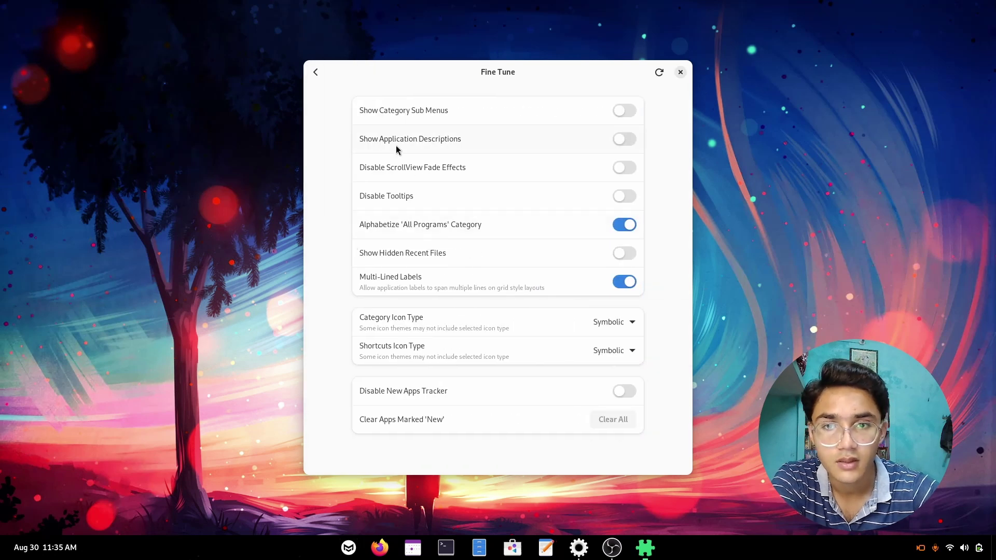
left_click(313, 73)
left_click(443, 190)
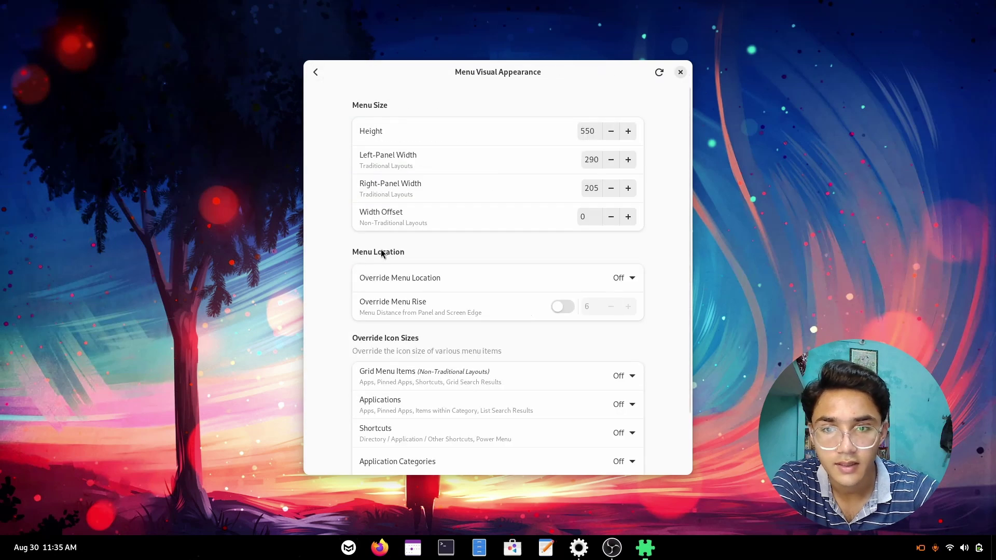
left_click(622, 279)
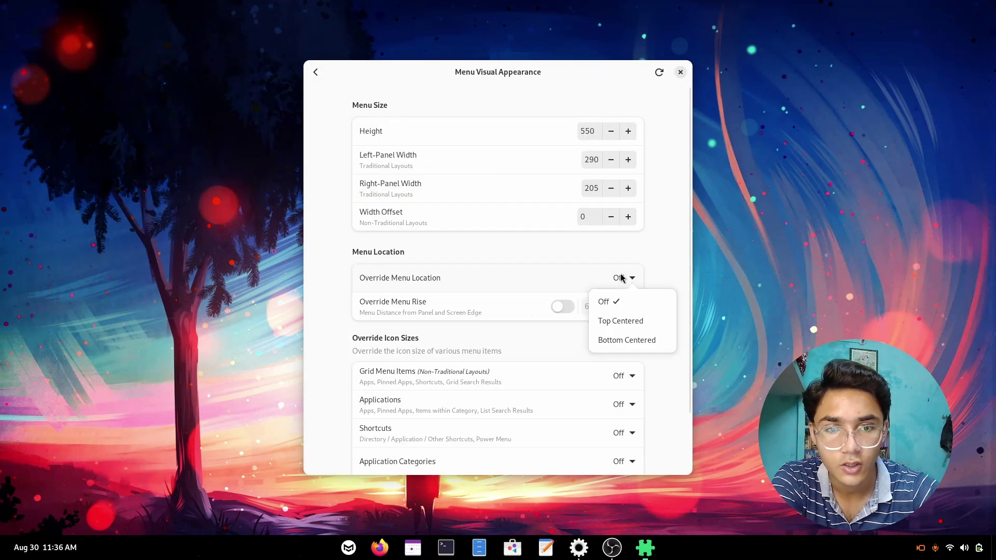
left_click(622, 343)
left_click(355, 555)
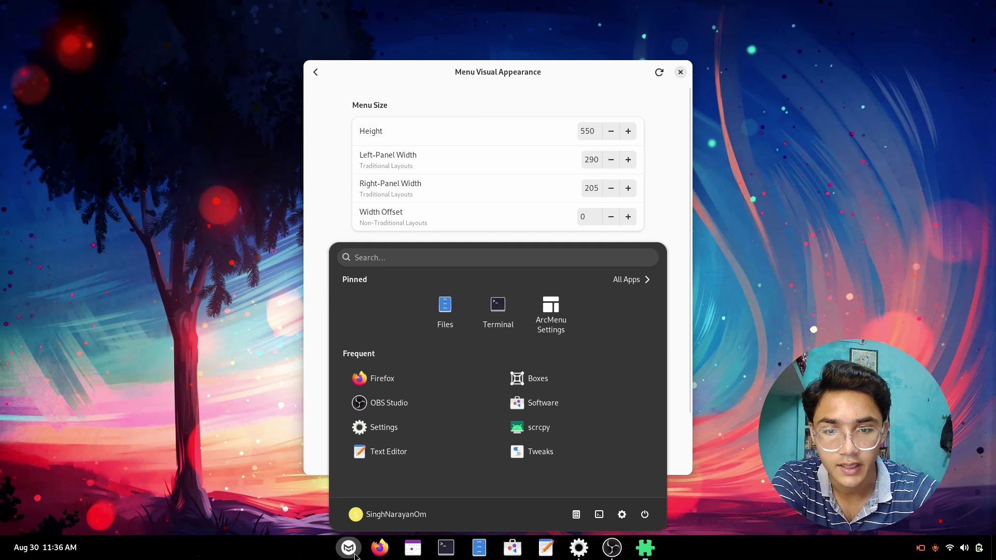
left_click(356, 556)
left_click(356, 556)
left_click(356, 556)
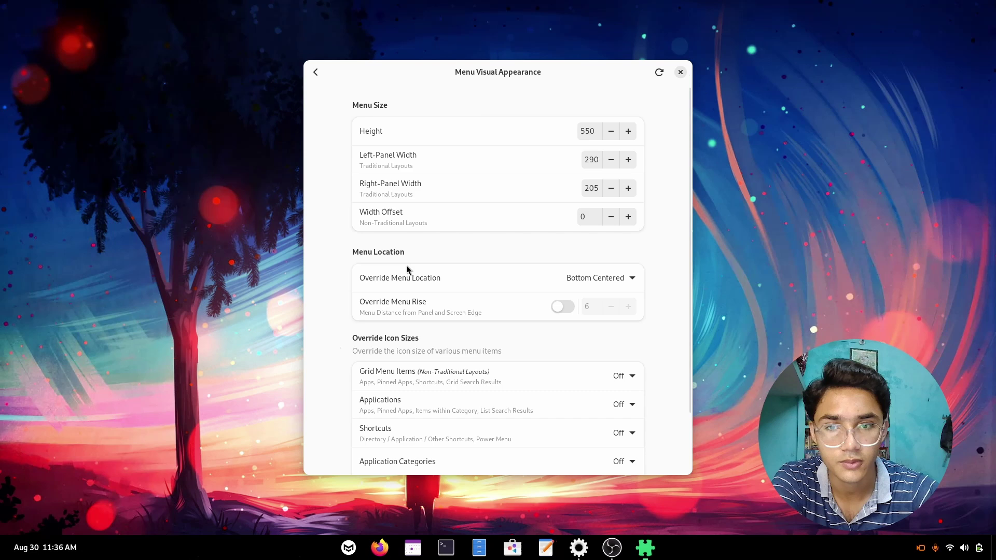
Try a menu Width Offset of -100, change it to 25, then leave the settings.
double_click(598, 219)
type("-100")
key("super")
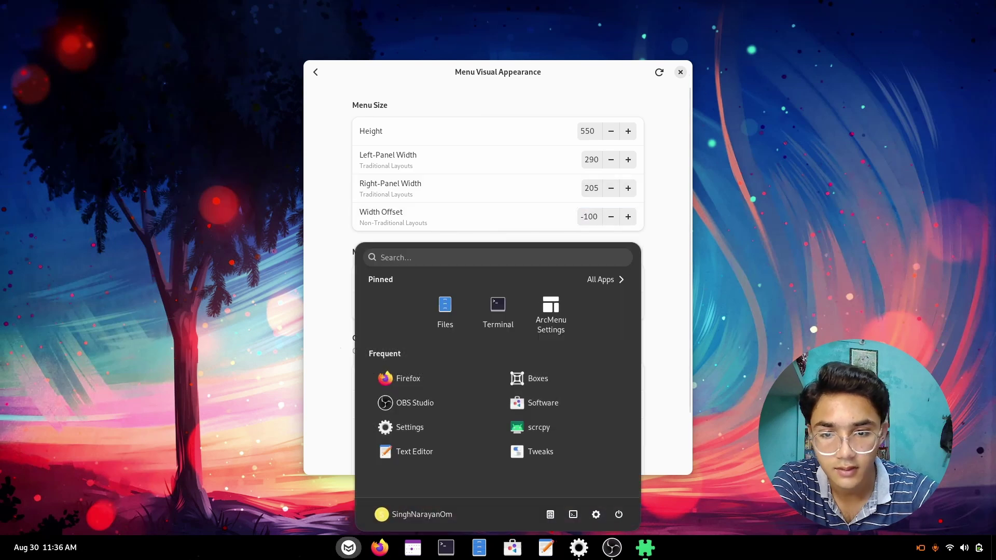
key("super")
double_click(598, 219)
type("25")
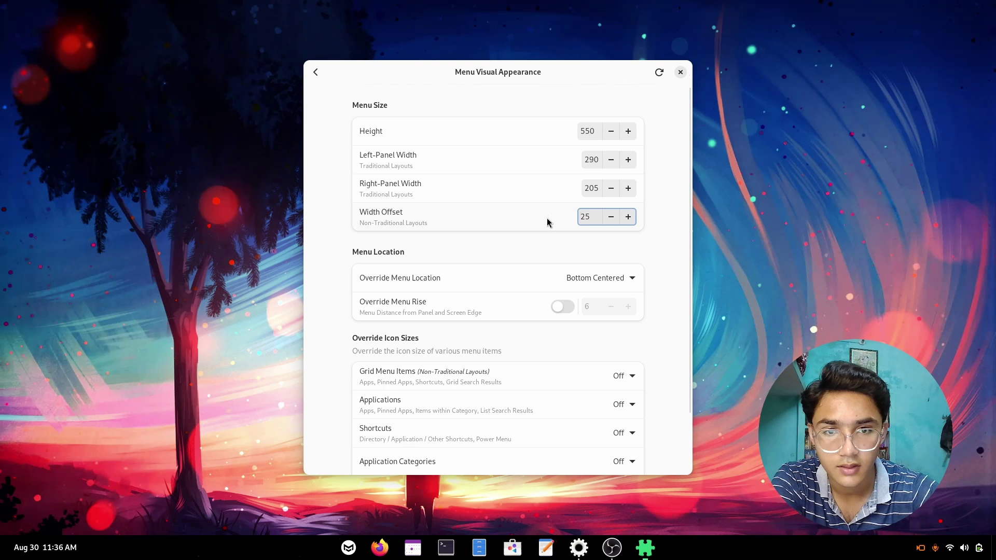
key("Delete")
key("Delete")
left_click(316, 72)
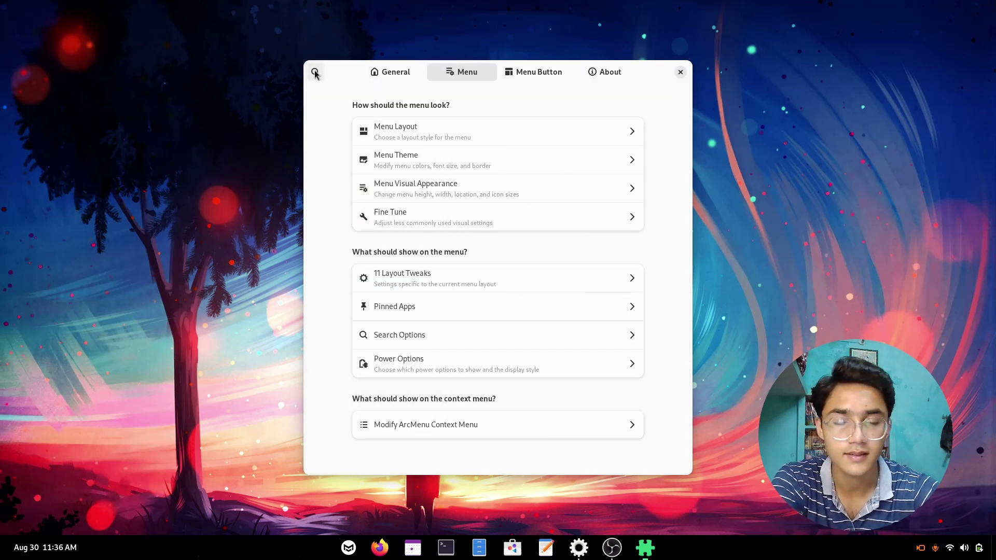
key("Escape")
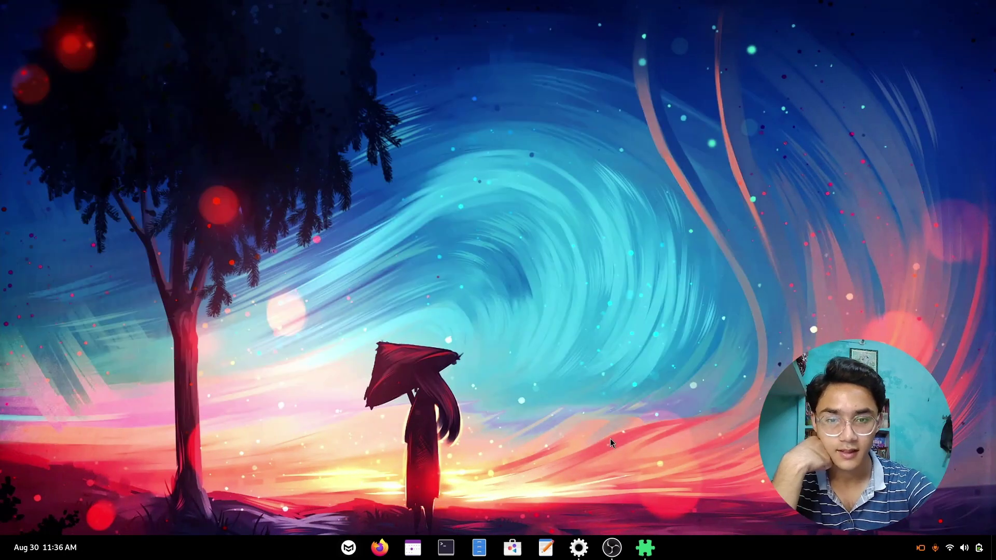
Launch GNOME Tweaks on its Appearance page, briefly opening and closing Files and Firefox.
left_click(478, 548)
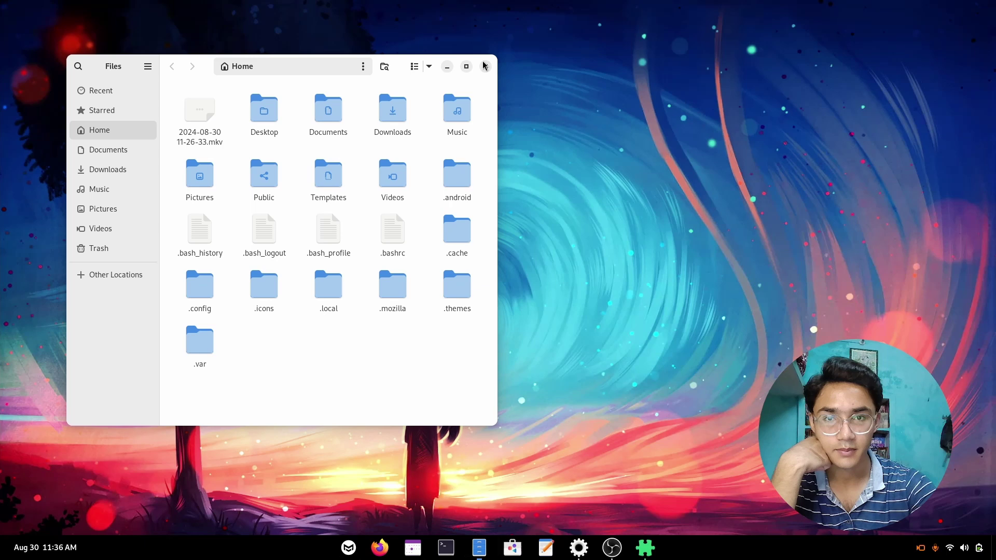
left_click(486, 66)
key("super")
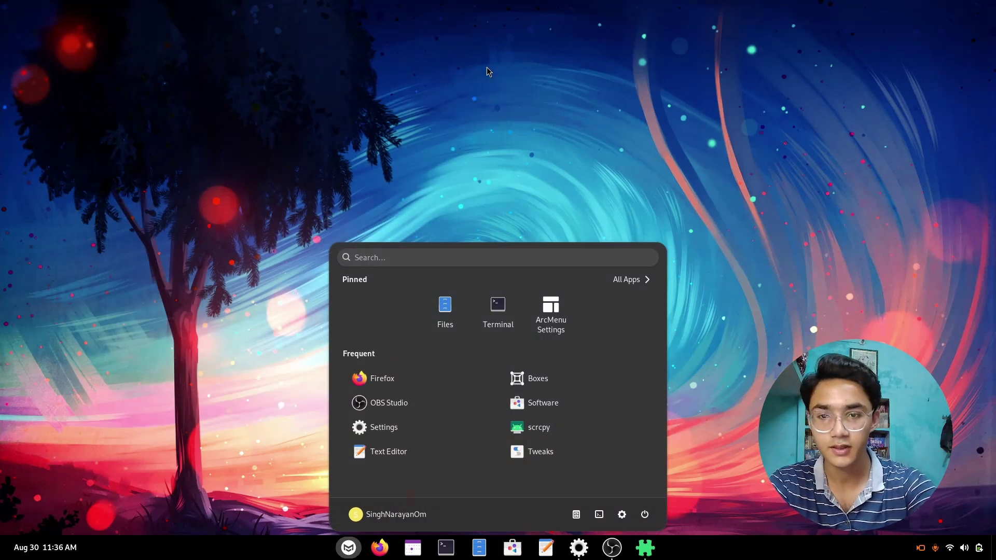
type("gnome")
left_click(576, 285)
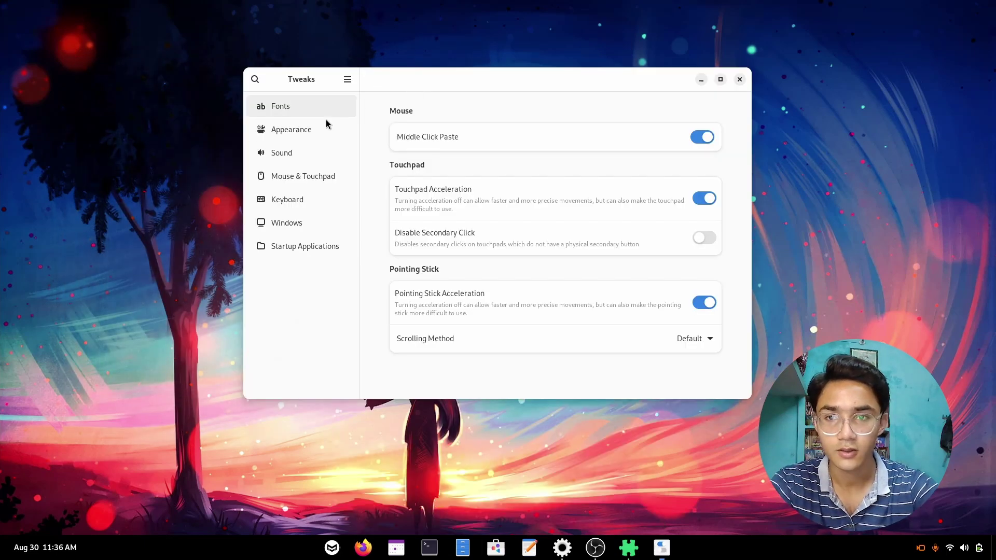
left_click(317, 129)
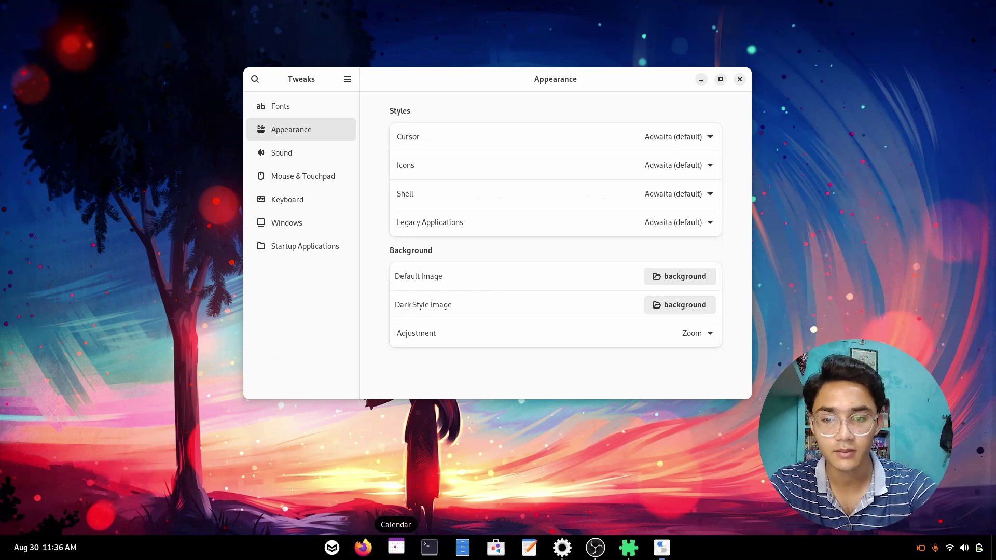
left_click(364, 542)
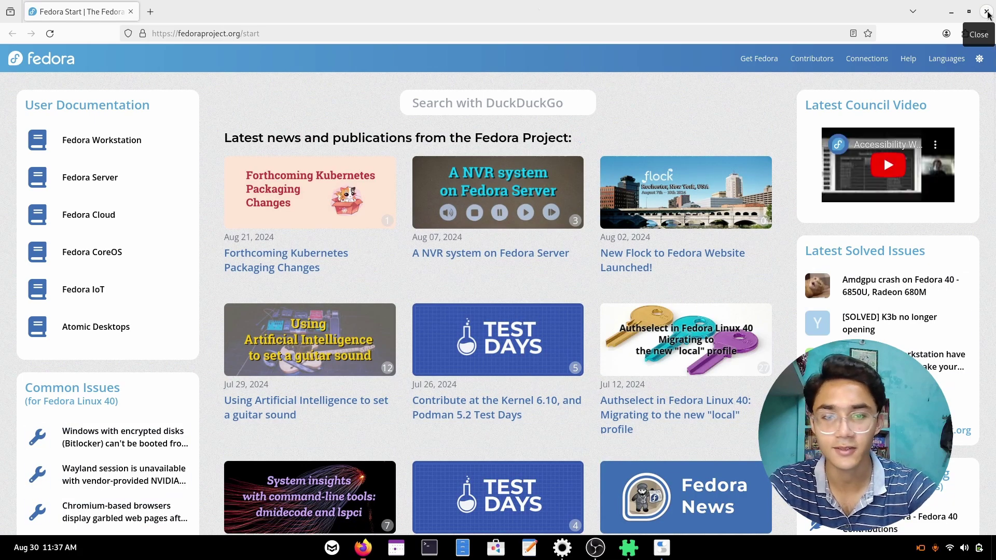
left_click(987, 12)
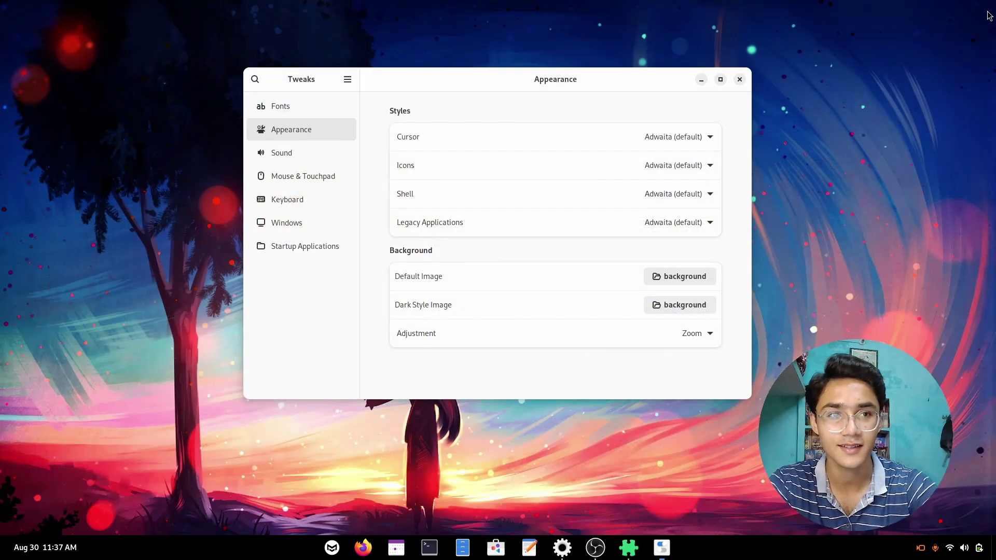
Set the cursor theme to Bibata-Modern-Ice and the icon theme to Tela-circle.
left_click(703, 144)
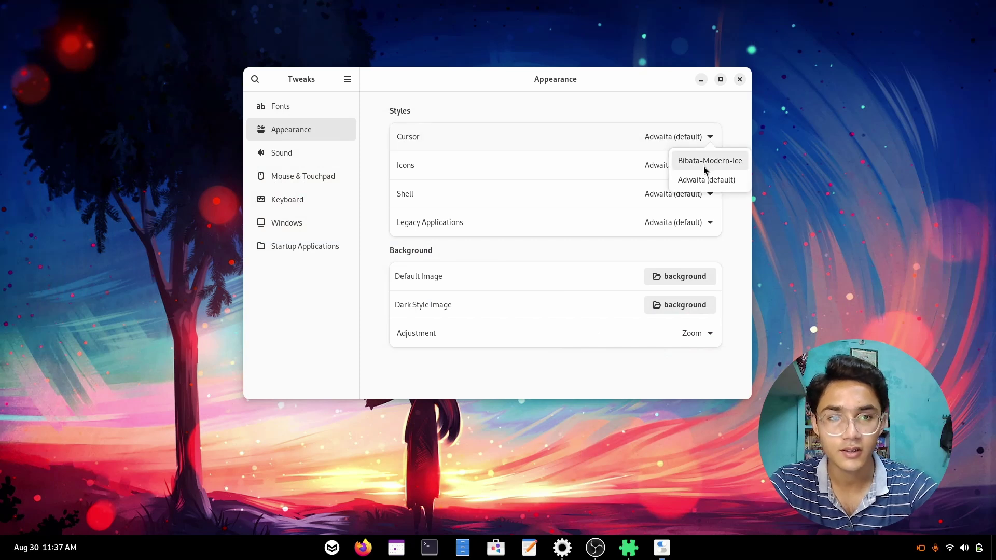
left_click(707, 166)
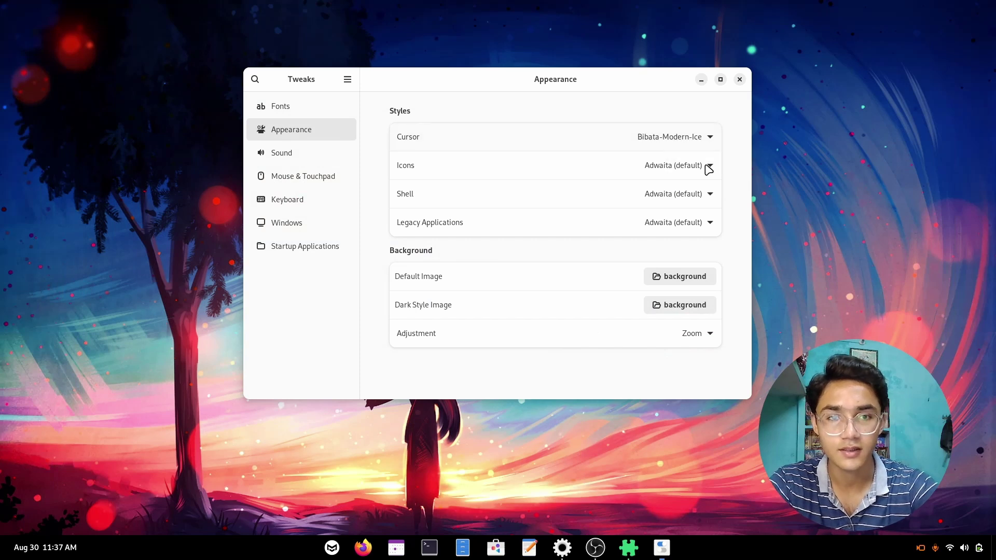
left_click(668, 168)
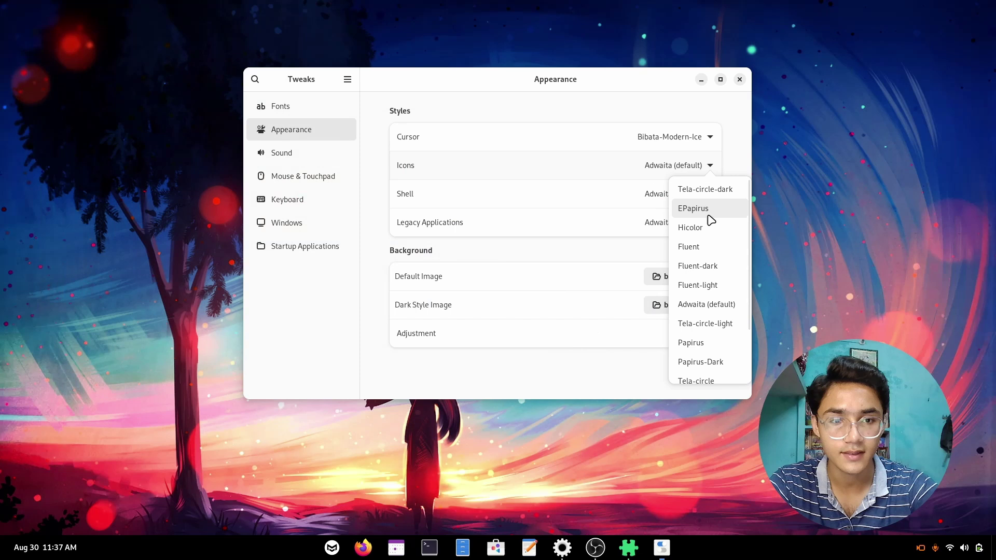
scroll(704, 319, "down", 1)
scroll(704, 318, "down", 2)
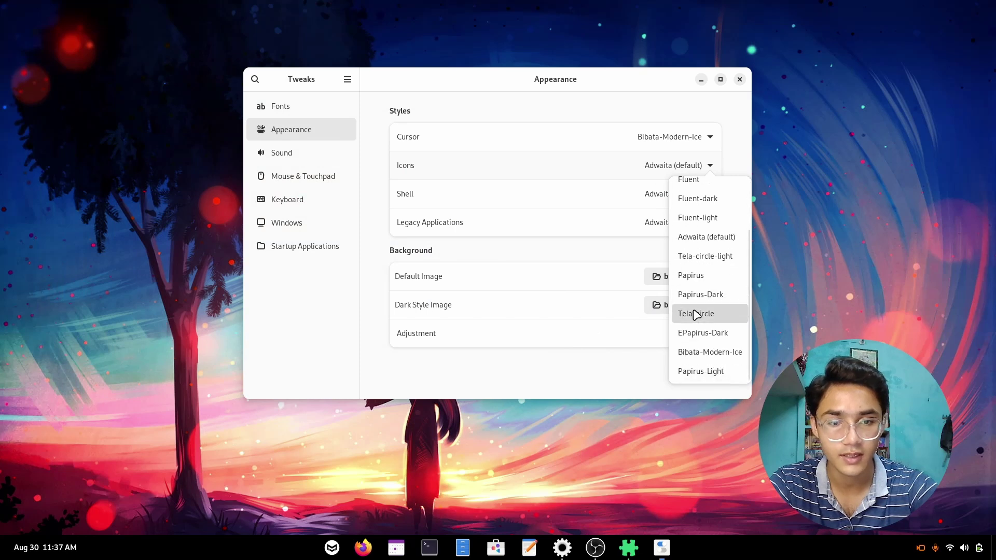
left_click(696, 314)
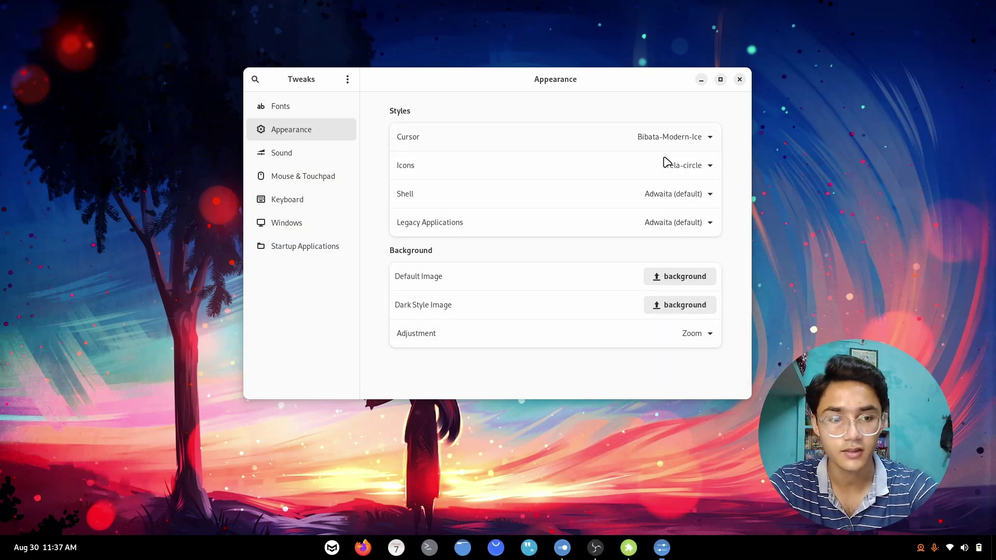
Check the Shell theme list twice without changing the shell theme.
left_click(688, 195)
left_click(699, 179)
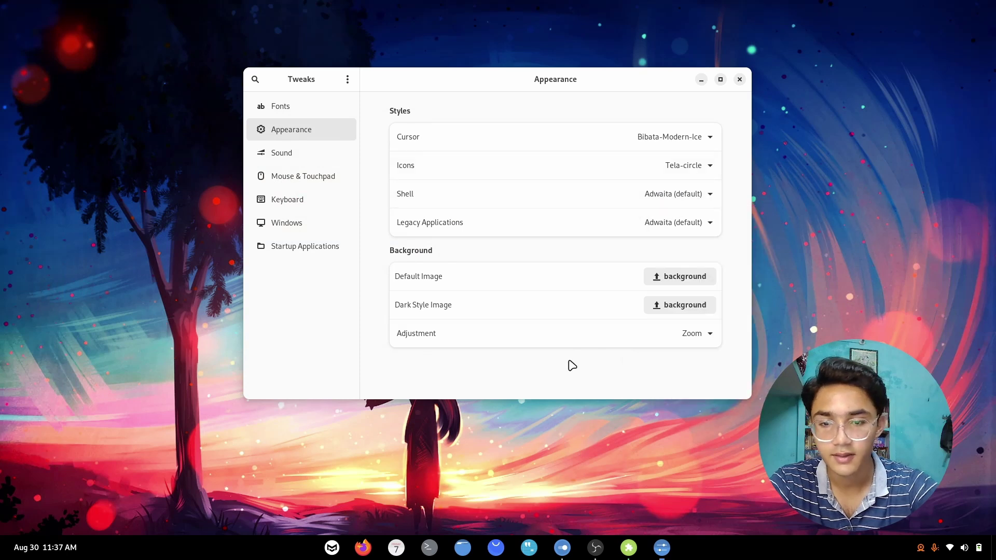
left_click(678, 195)
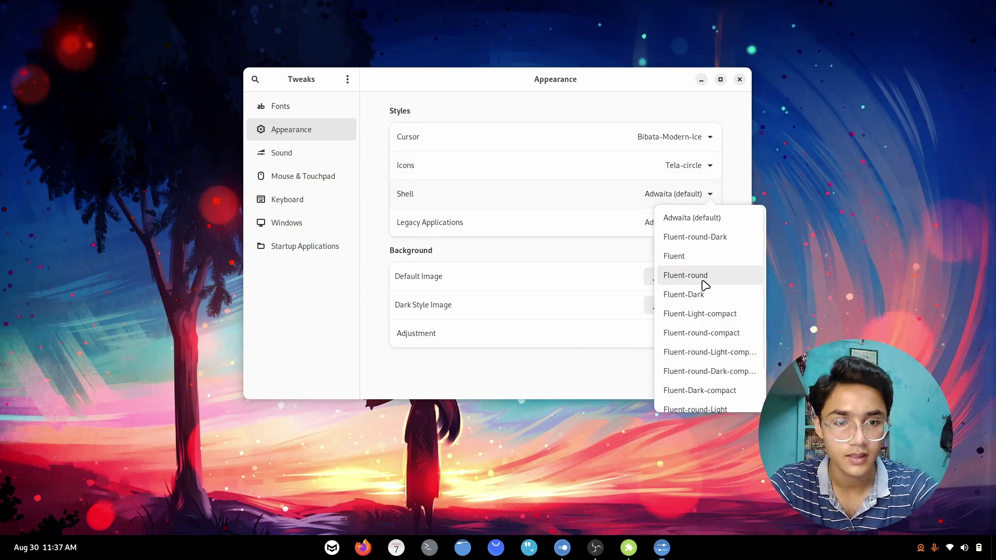
left_click(362, 550)
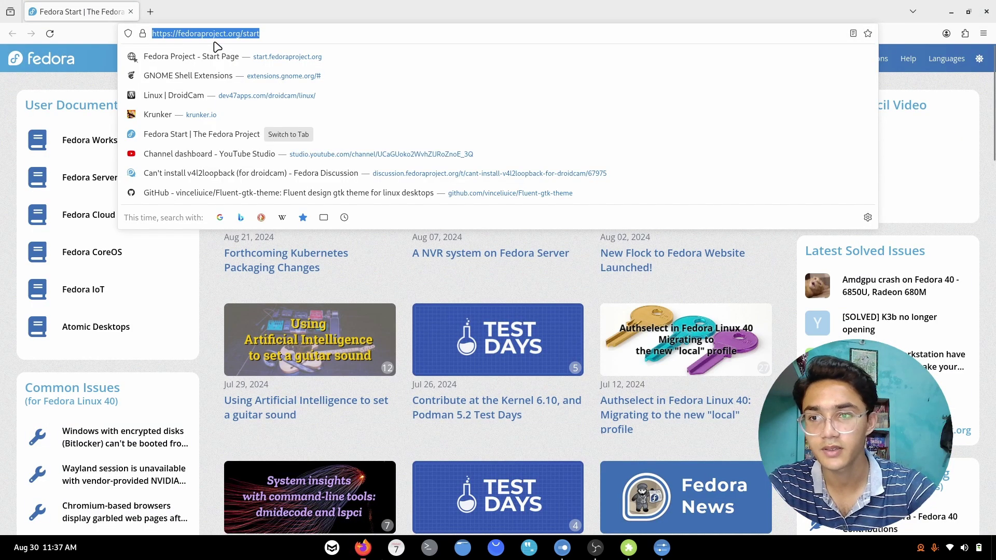
Search 'orc' in Firefox, open the Orchis-theme GitHub repository, and download it as a ZIP.
left_click(211, 195)
left_click(257, 31)
type("orc")
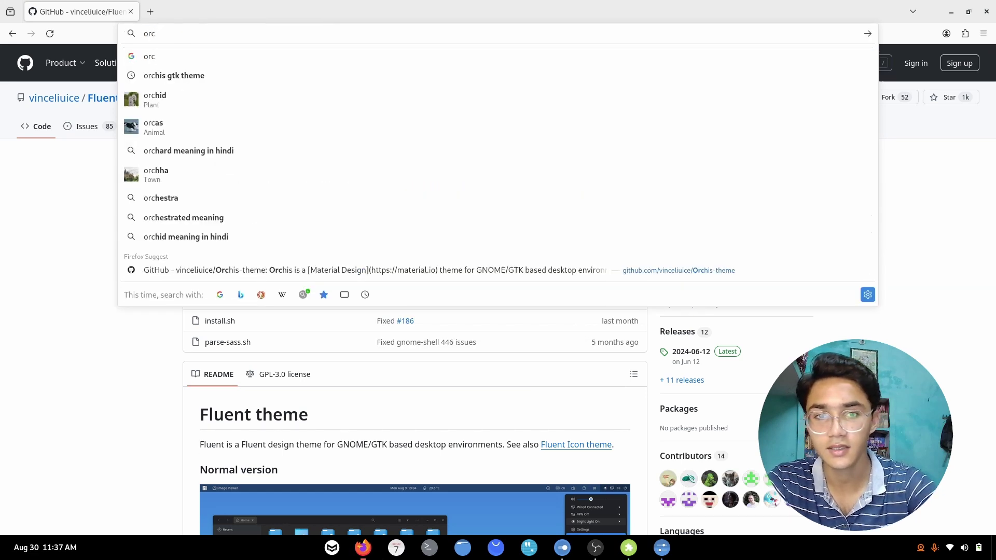
left_click(363, 270)
left_click(620, 159)
left_click(486, 285)
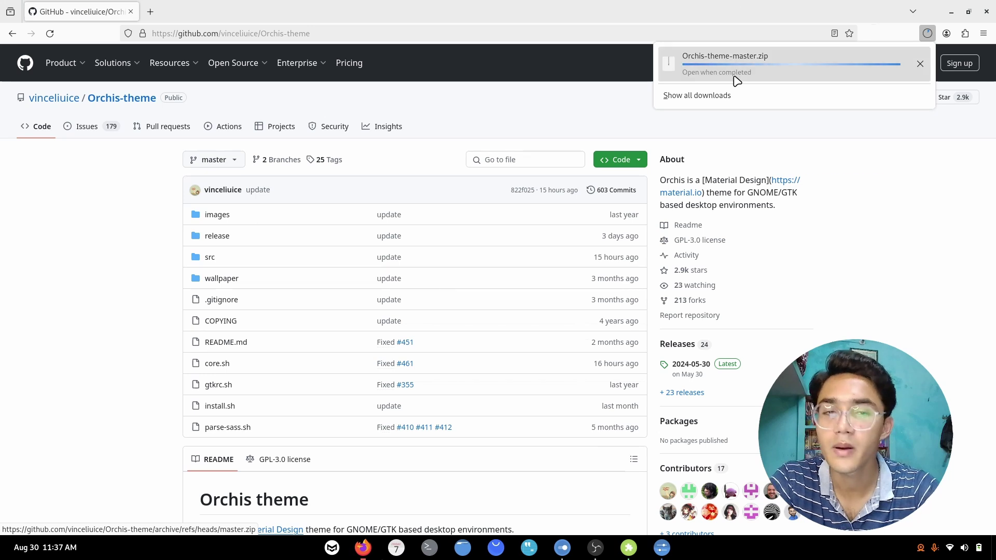
Open a terminal inside the Orchis-theme-master folder from Files.
double_click(353, 92)
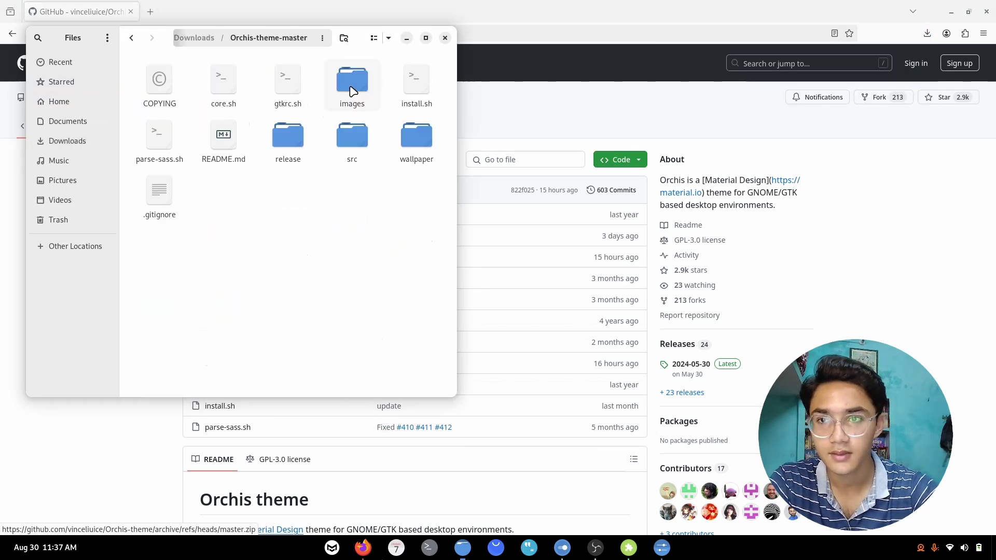
right_click(407, 83)
left_click(299, 249)
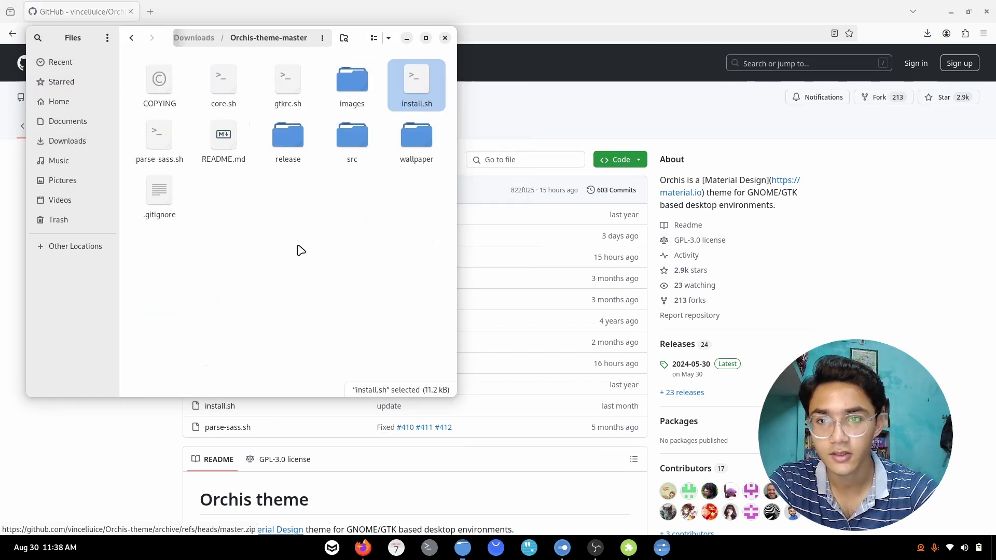
right_click(299, 250)
left_click(311, 337)
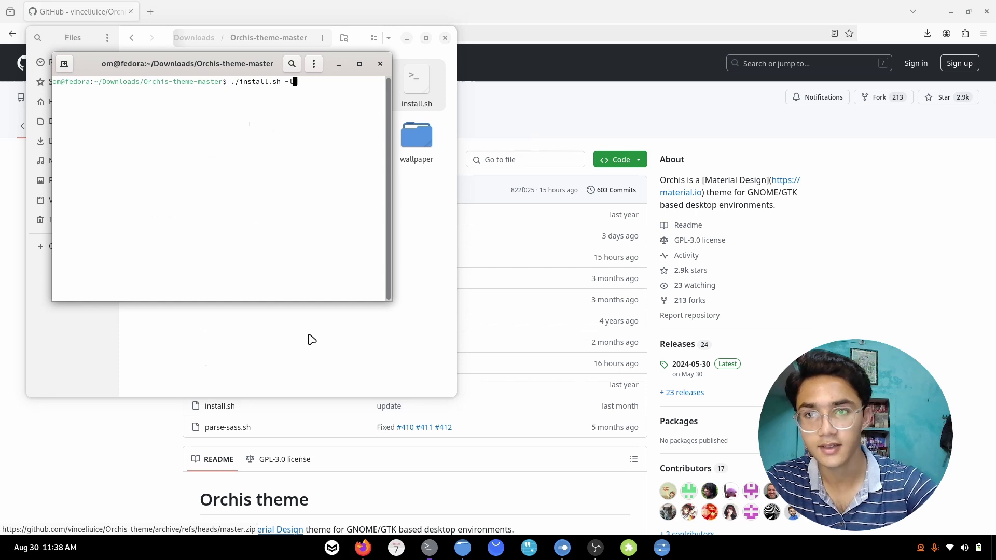
Run ./install.sh -l to install the Orchis variants, then close the terminal and Files.
key("Return")
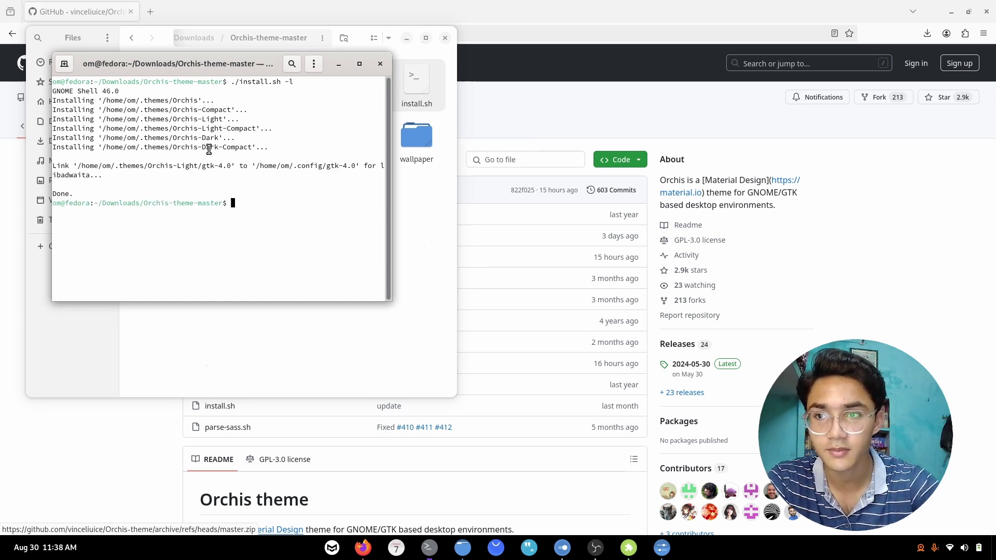
left_click(381, 65)
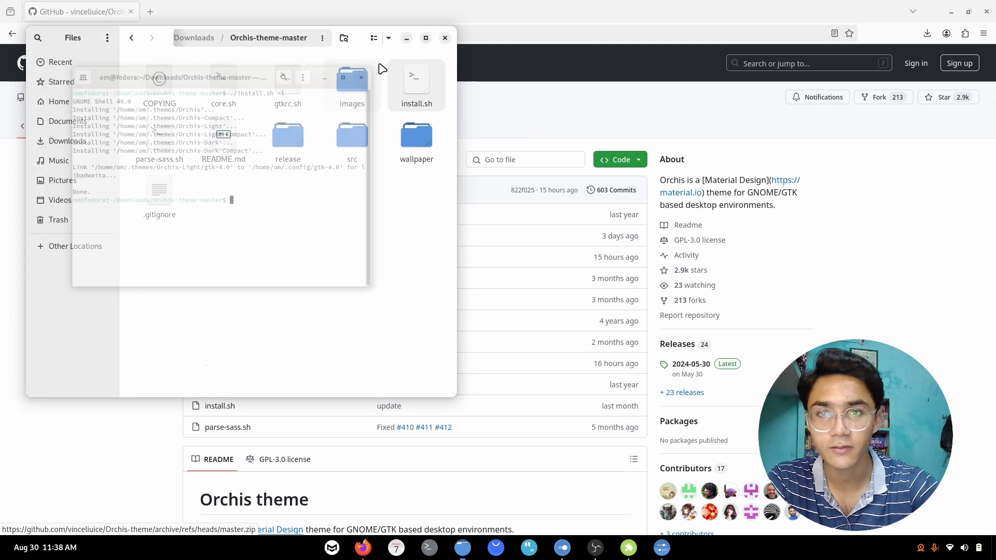
left_click(445, 38)
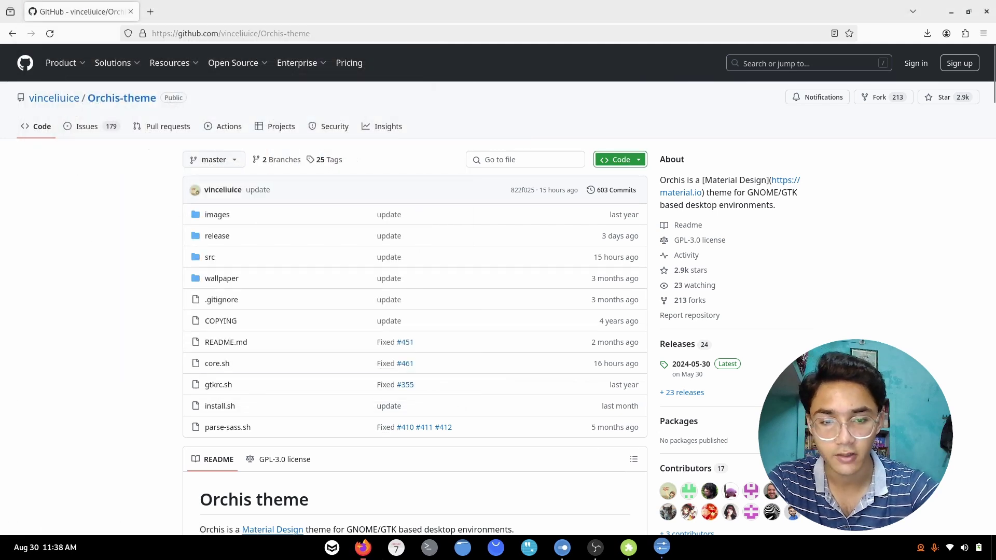
Restart GNOME Tweaks on the Appearance page so it lists the newly installed Orchis themes.
left_click(661, 548)
left_click(686, 197)
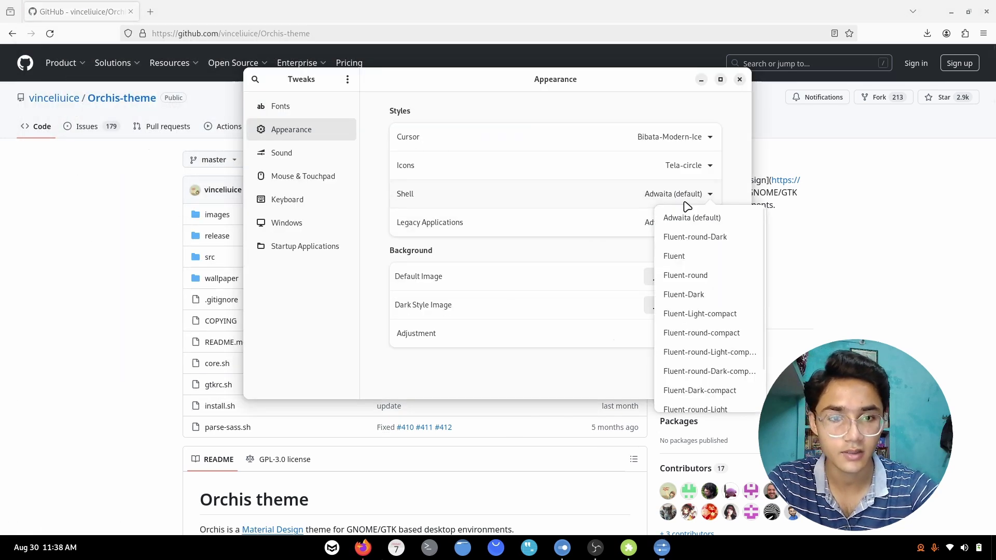
scroll(671, 285, "down", 2)
left_click(744, 77)
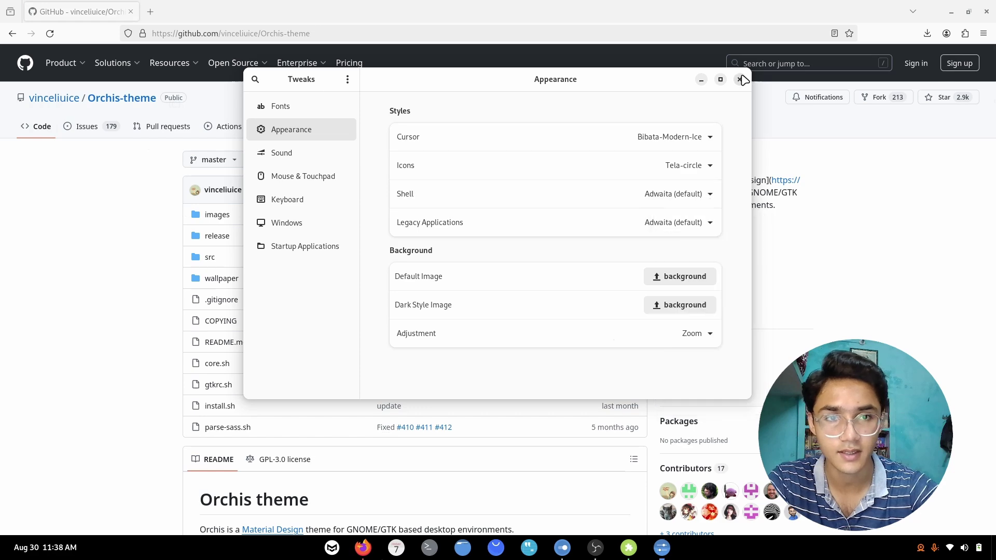
left_click(741, 82)
key("super")
type("twe")
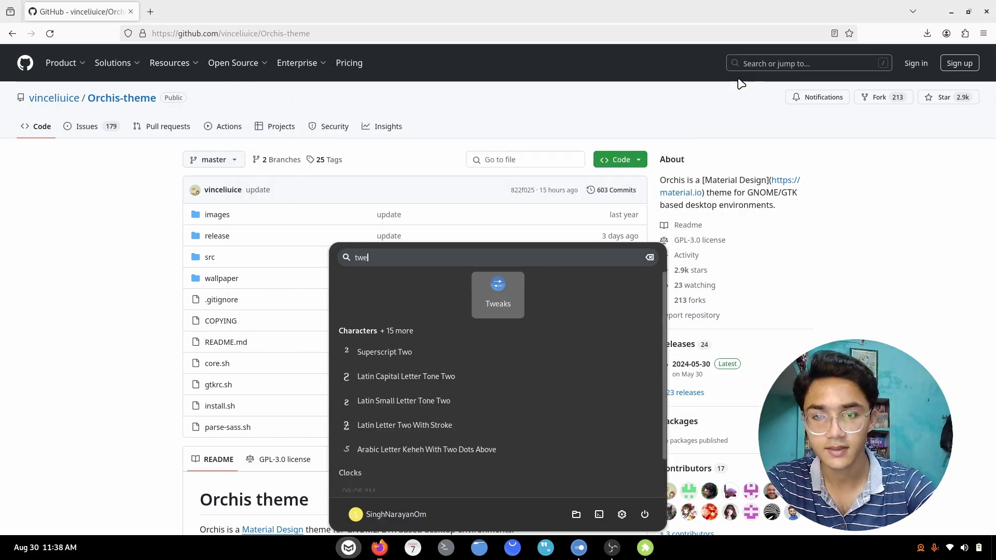
key("Return")
left_click(111, 100)
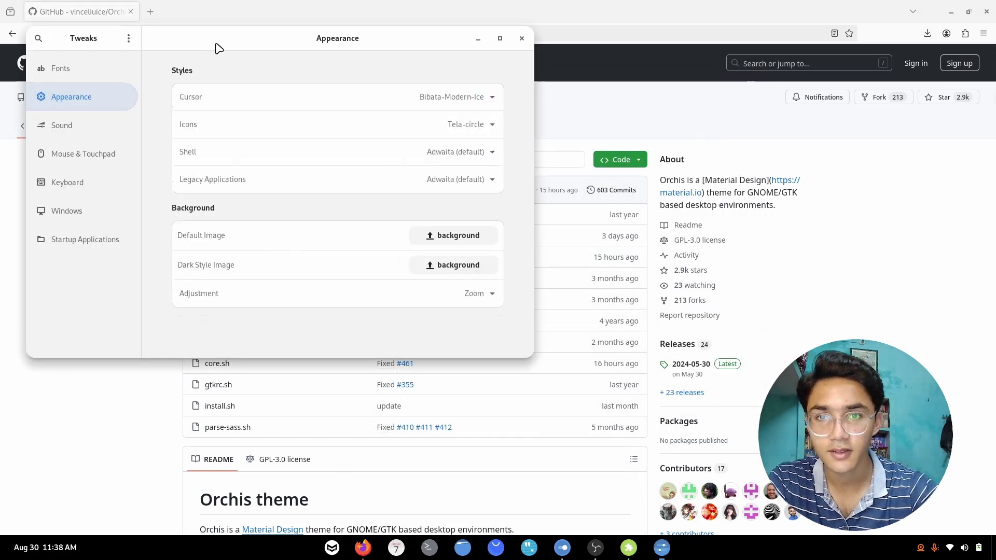
left_click_drag(216, 46, 337, 75)
Set both the Shell and Legacy Applications themes to Orchis-Light.
left_click(596, 182)
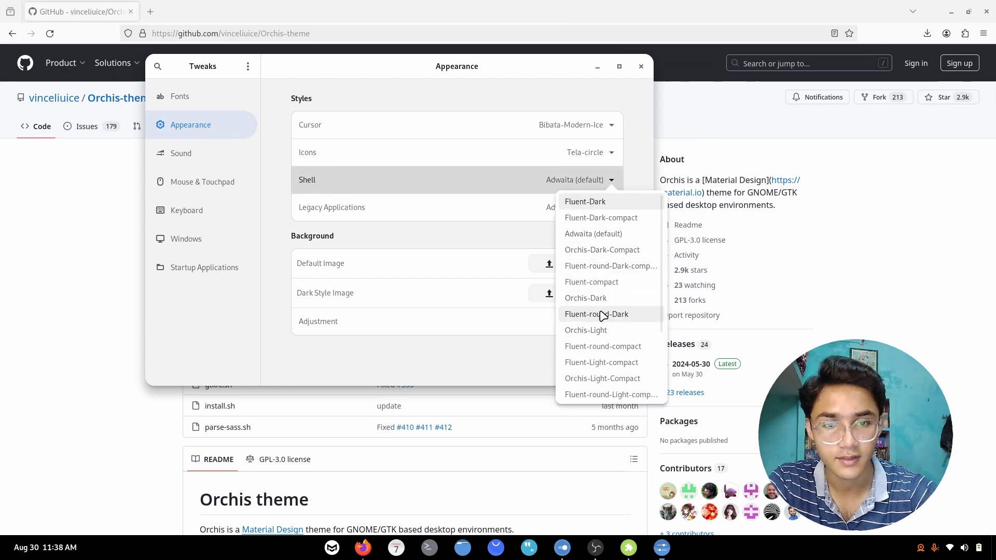
scroll(601, 314, "down", 1)
scroll(602, 316, "down", 2)
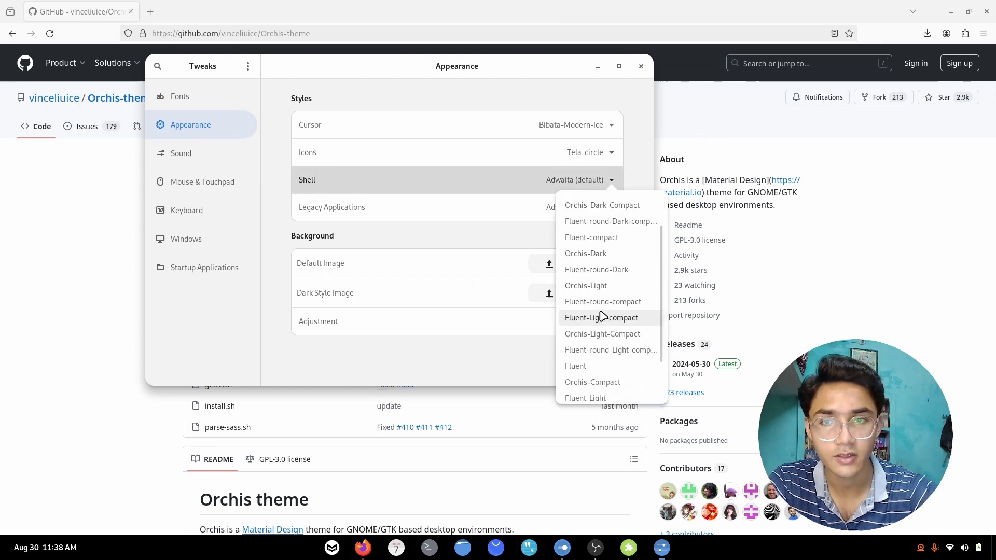
left_click(608, 283)
left_click(598, 208)
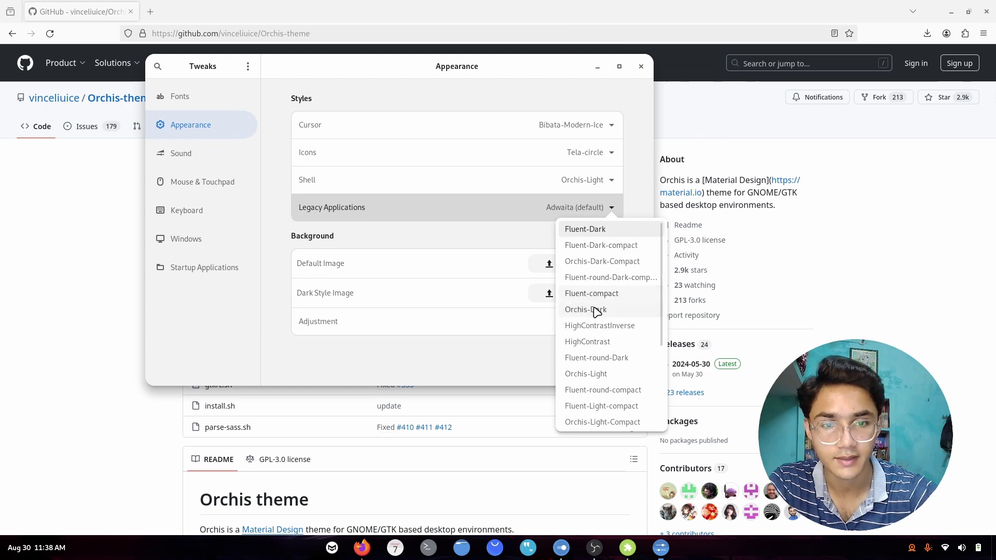
left_click(586, 374)
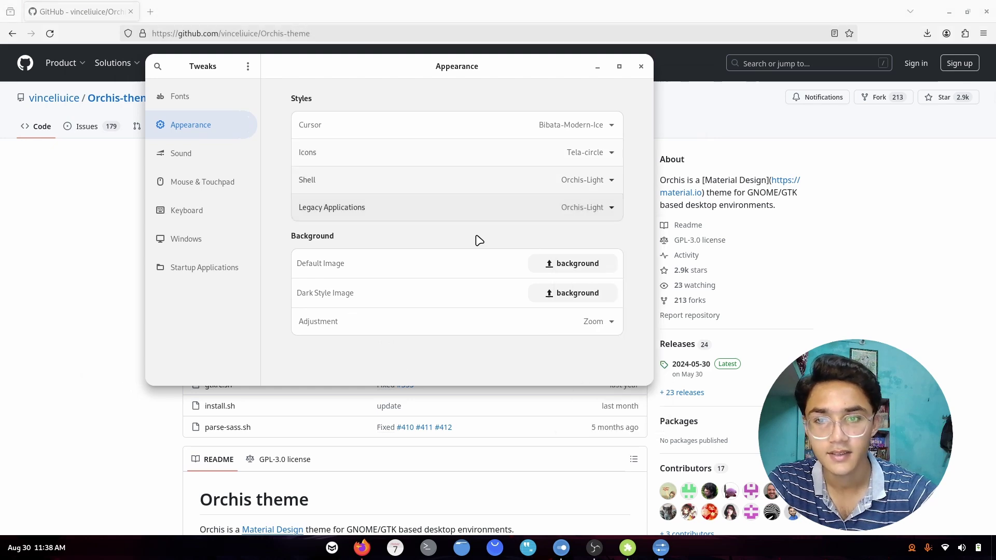
left_click(211, 161)
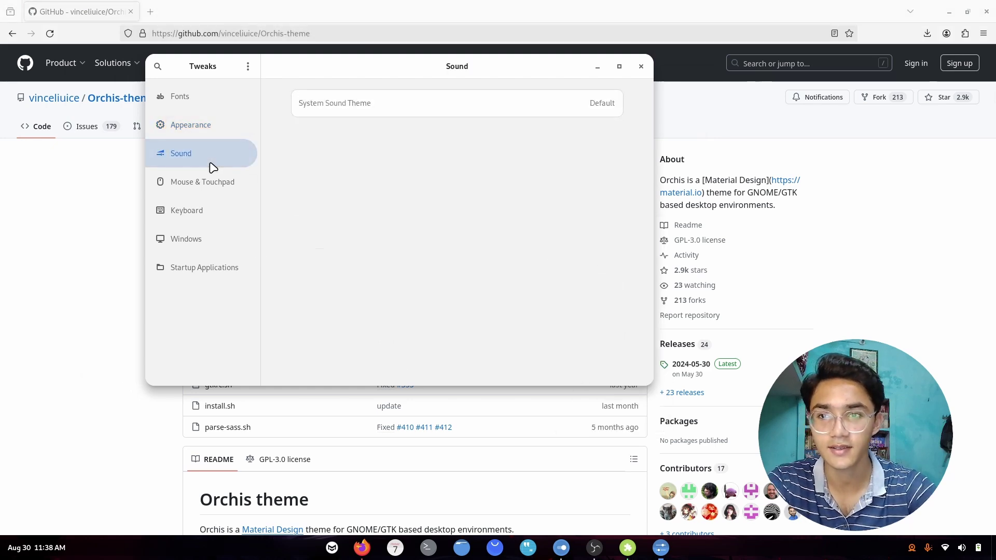
Bring Firefox to the front and glance at the quick settings panel.
left_click(216, 182)
left_click(667, 66)
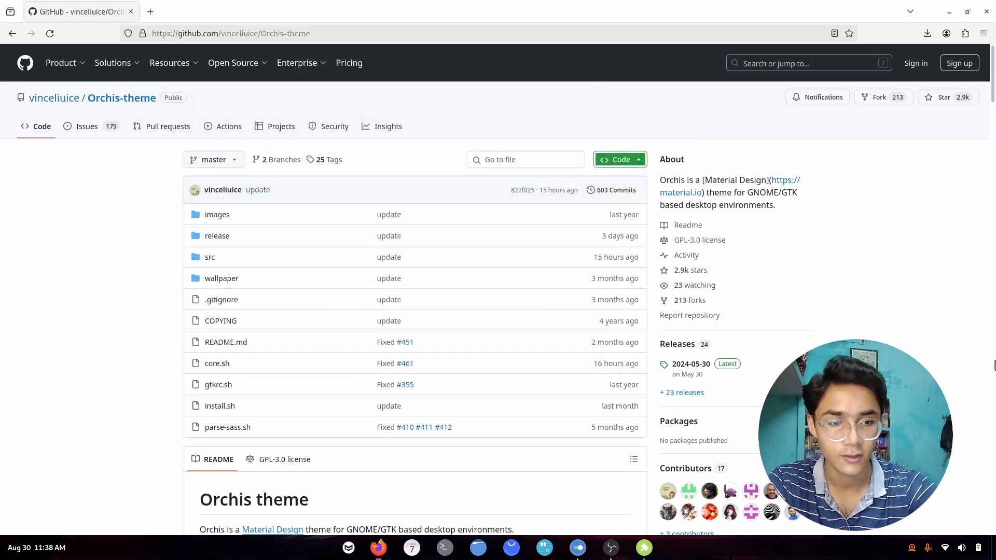
left_click(960, 549)
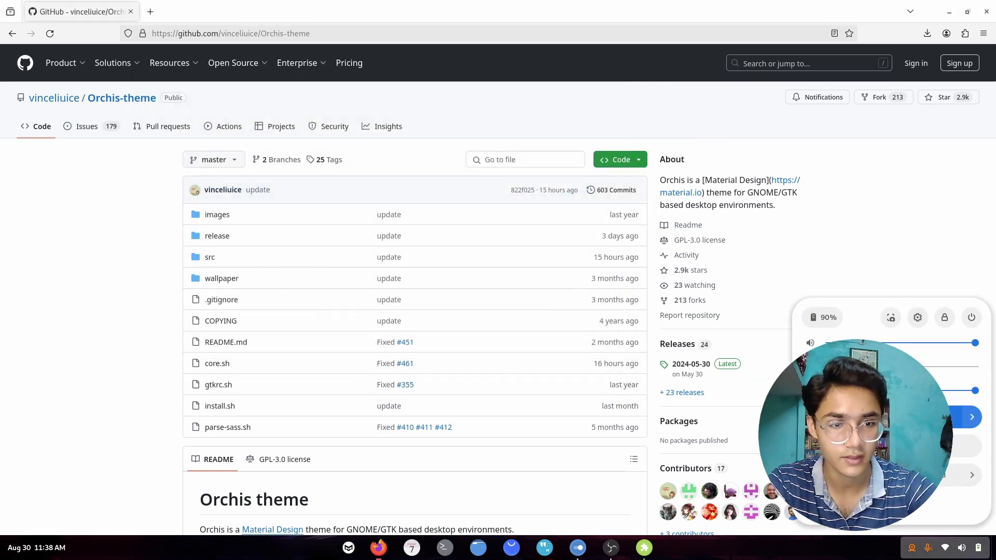
left_click(872, 248)
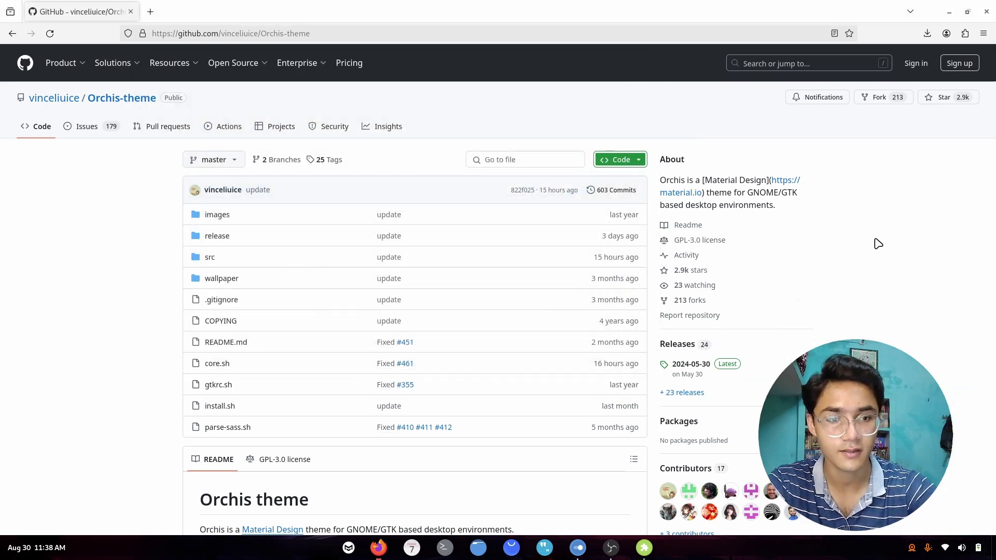
Minimize Firefox and open the overview on the empty fourth workspace.
left_click(950, 12)
key("super")
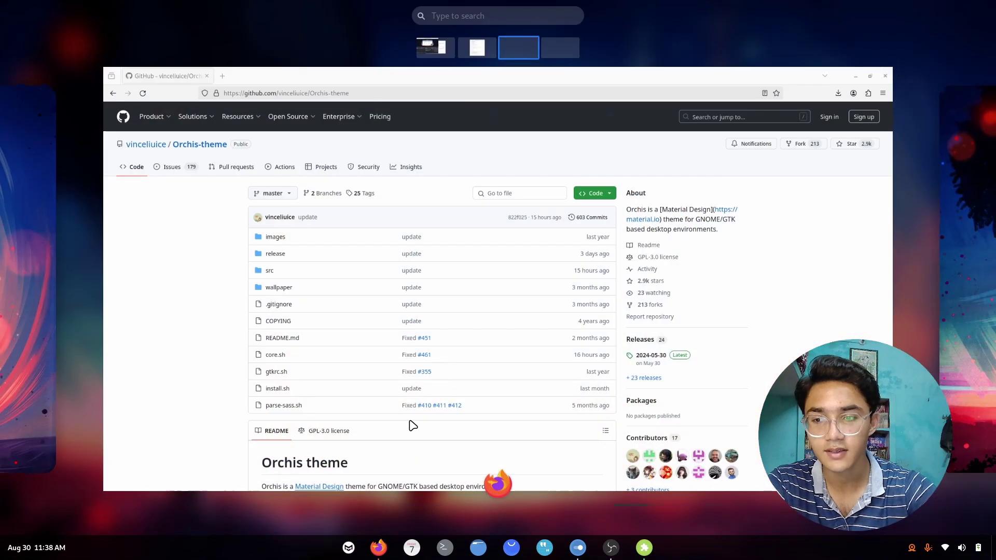
key("ctrl+alt+Right")
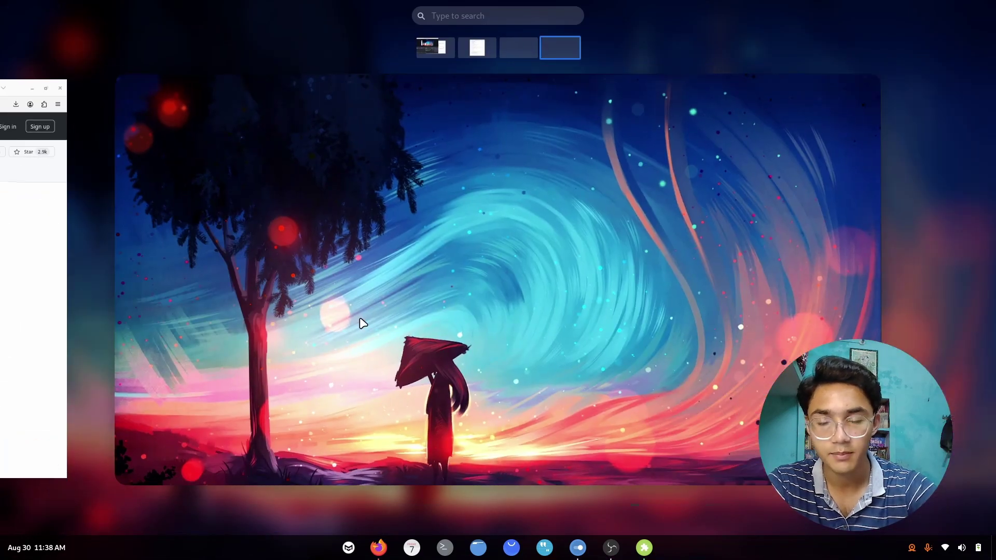
key("ctrl+alt+Left")
key("ctrl+alt+Right")
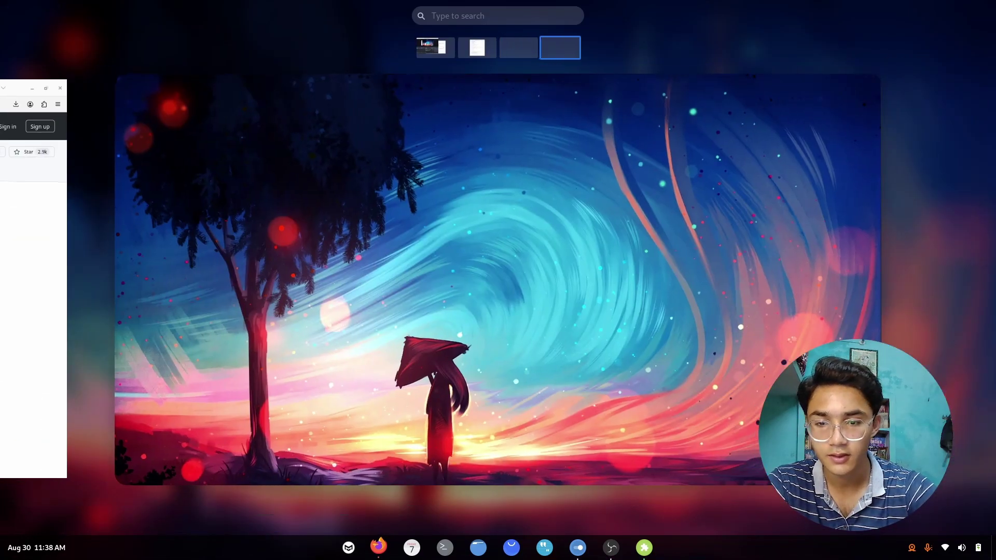
Load the extensions.gnome.org Installed extensions page and close the leftover ArcMenu settings window.
left_click(378, 547)
left_click(306, 33)
left_click(399, 73)
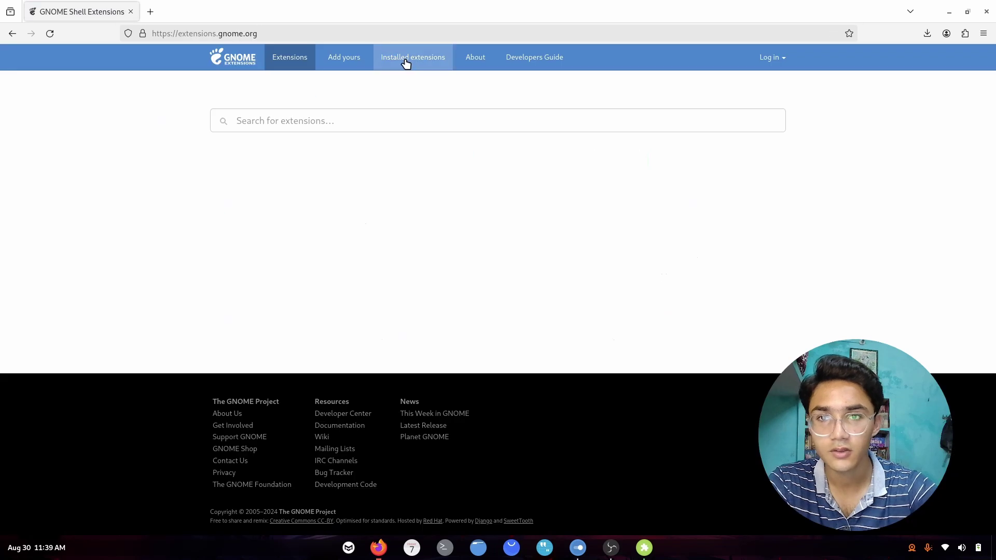
left_click(434, 61)
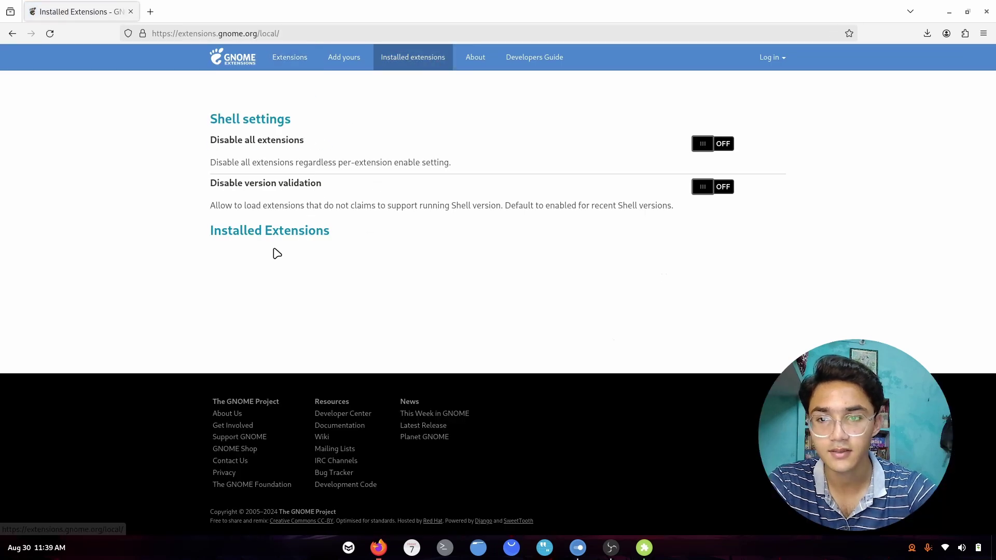
scroll(309, 348, "down", 7)
scroll(304, 340, "up", 3)
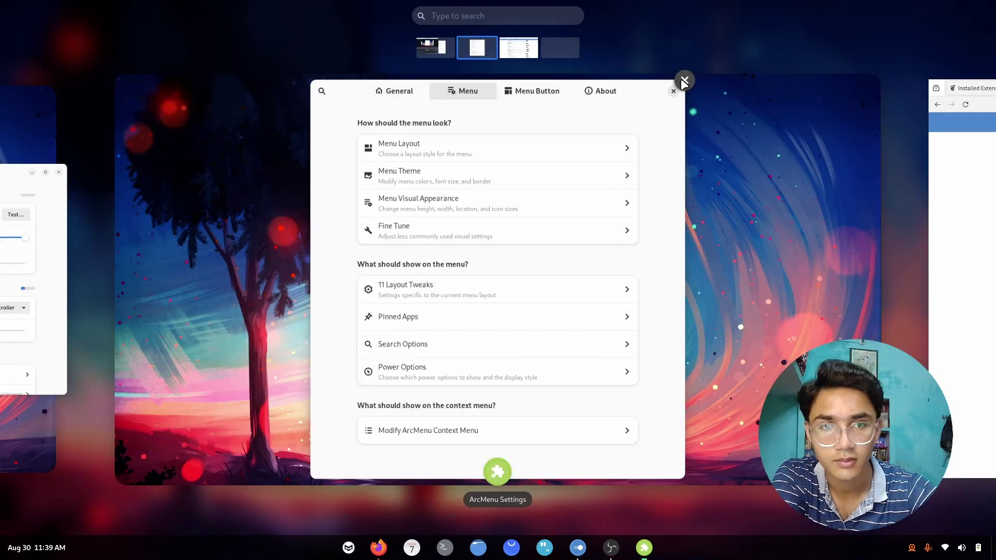
left_click(682, 81)
key("Escape")
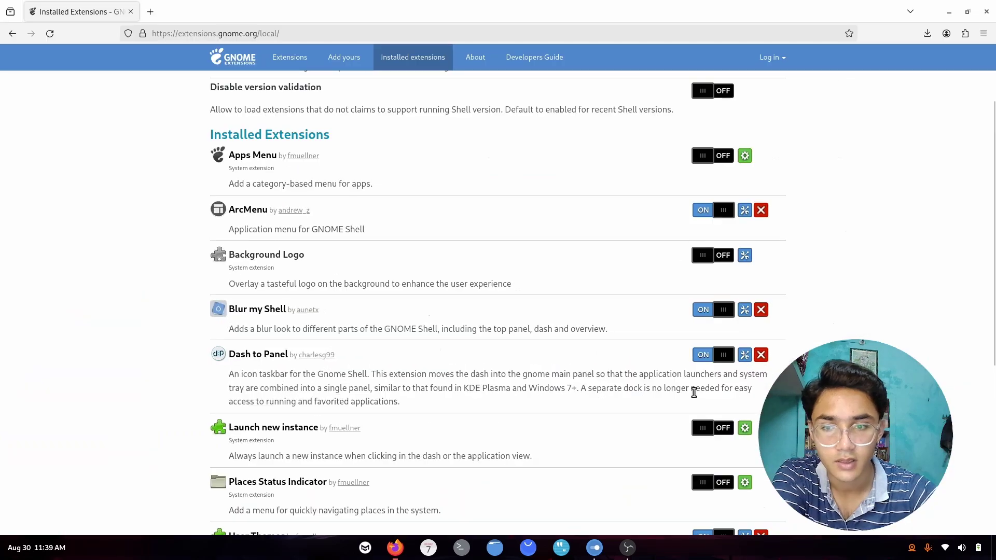
In Blur my Shell preferences, review panel, dash and overview blur, keeping the Default pipeline.
left_click(746, 311)
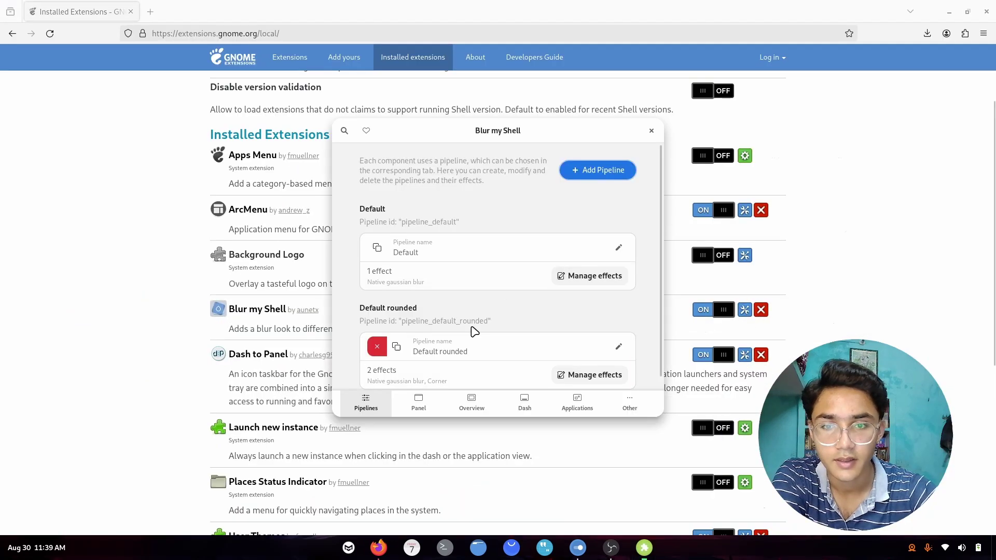
left_click(420, 407)
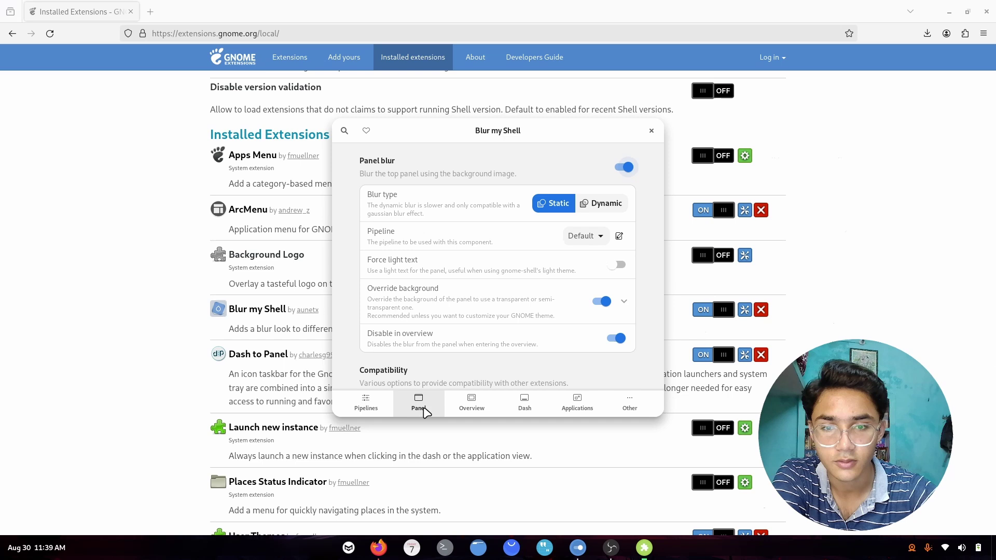
left_click(523, 403)
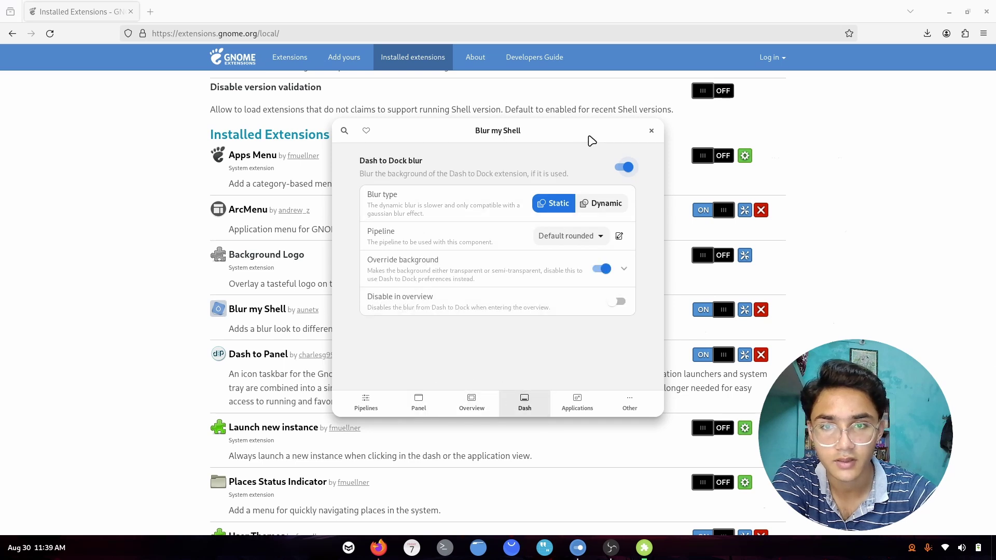
left_click(459, 412)
left_click(584, 198)
left_click(583, 222)
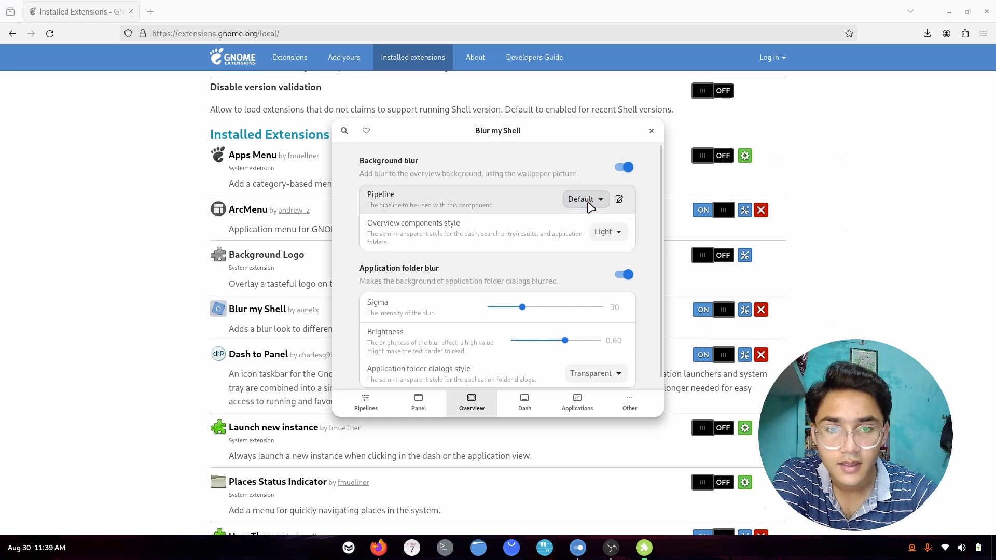
Review the applications and lockscreen/screenshot blur settings, then close Blur my Shell preferences.
scroll(356, 313, "down", 1)
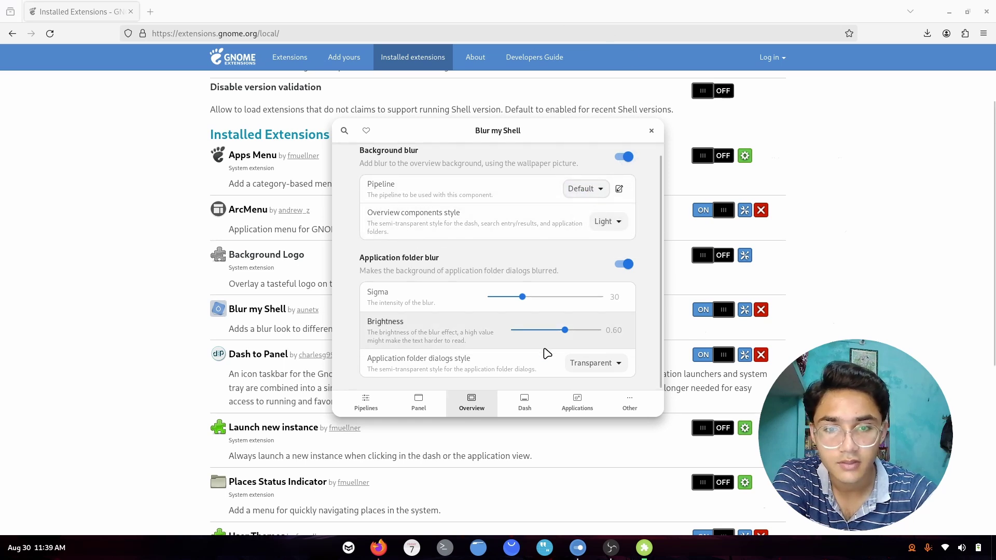
left_click(576, 400)
left_click(620, 405)
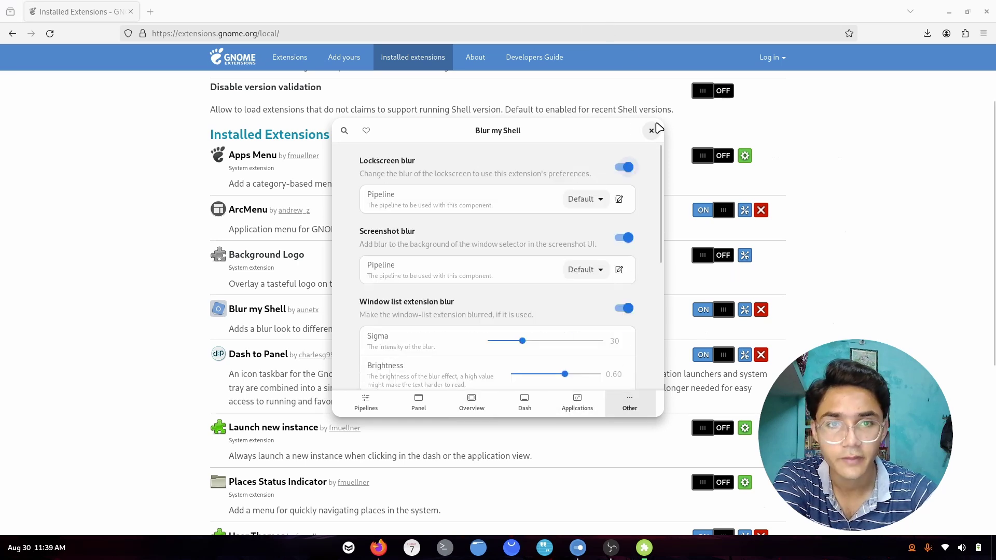
left_click(652, 132)
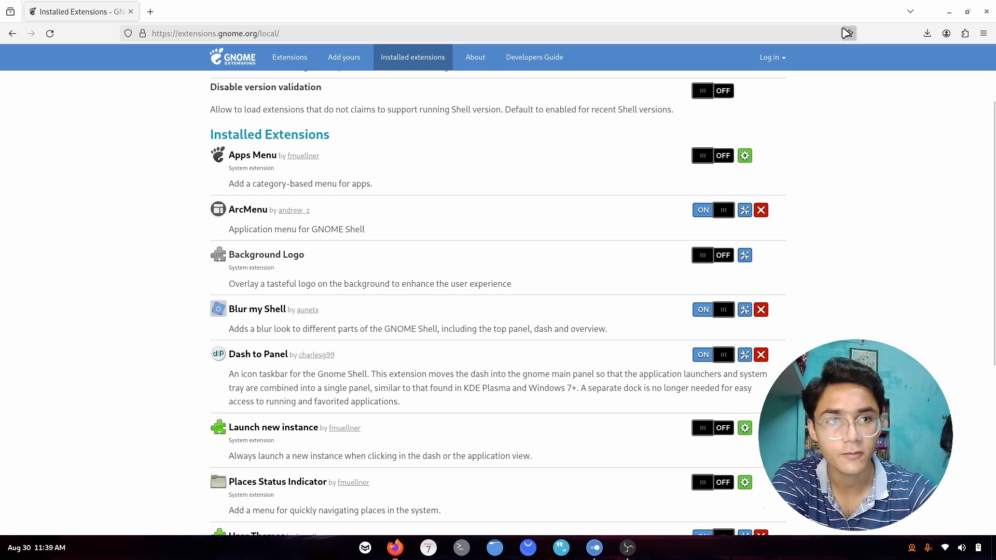
In Dash to Panel's Style settings, enable the panel background opacity override.
left_click(745, 361)
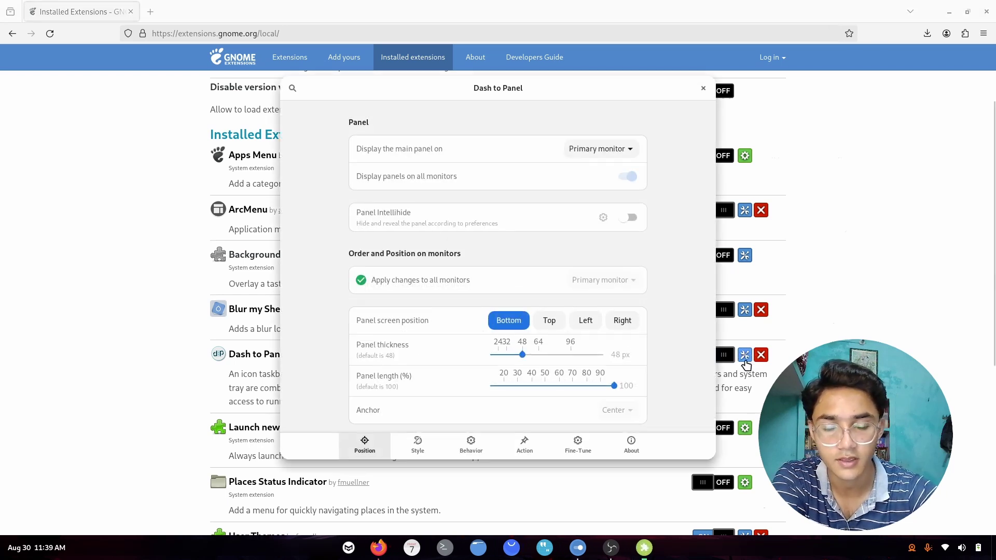
left_click(463, 449)
left_click(430, 448)
scroll(402, 199, "down", 5)
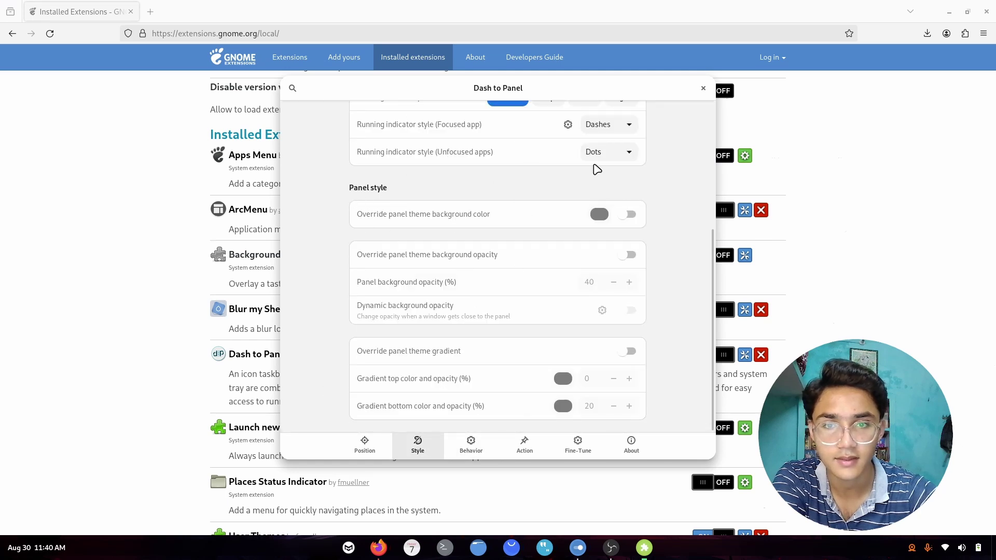
left_click(631, 256)
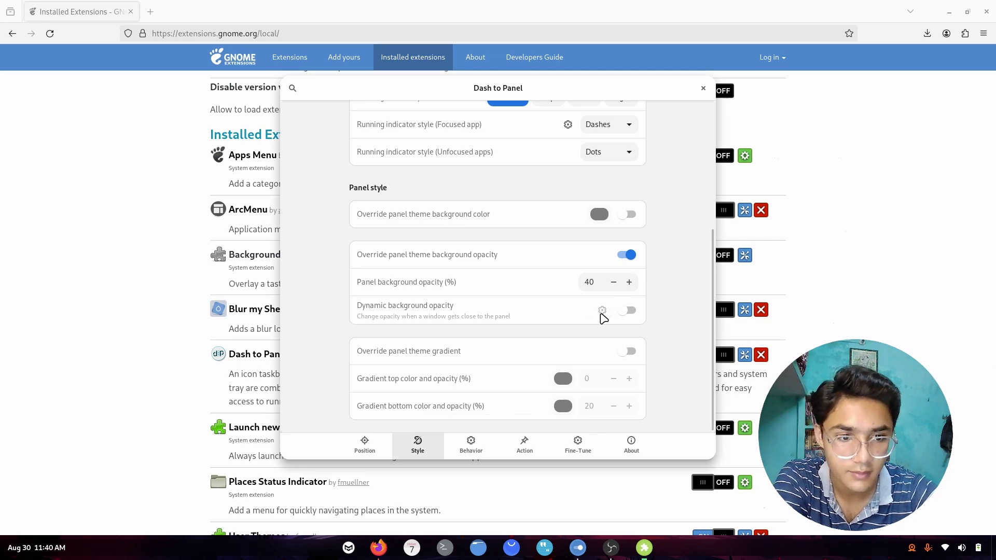
Change the panel background opacity value from 40 to 0.
key("super+h")
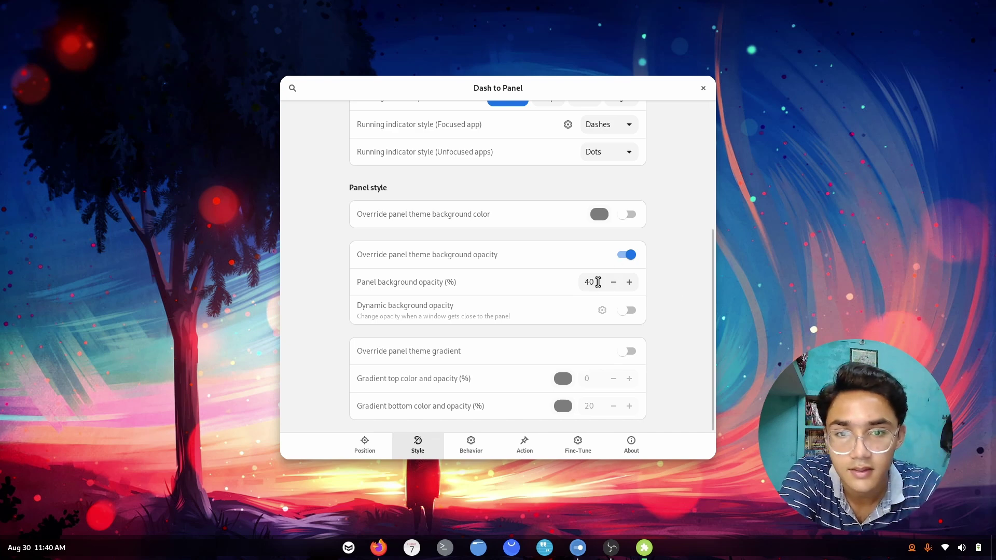
left_click(598, 281)
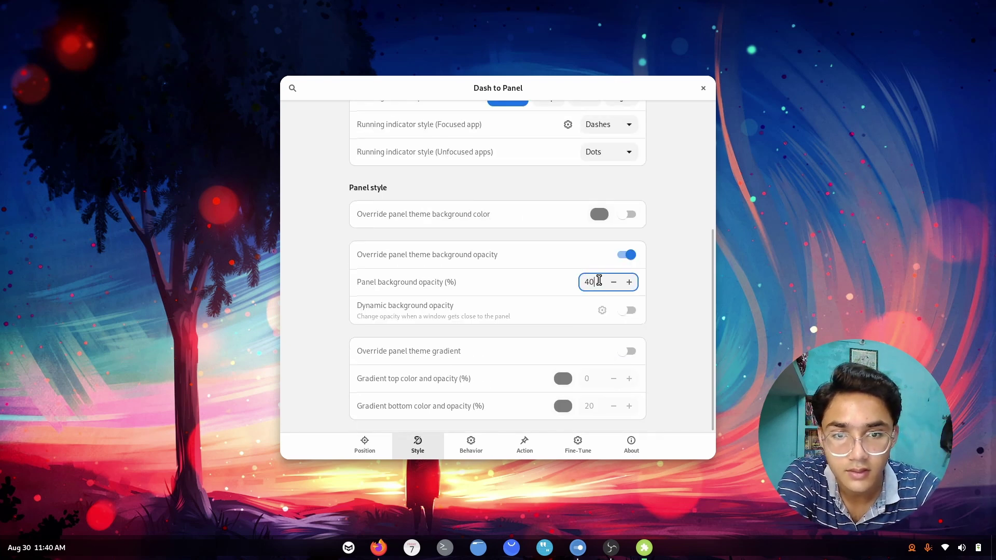
key("BackSpace")
key("BackSpace")
type("0")
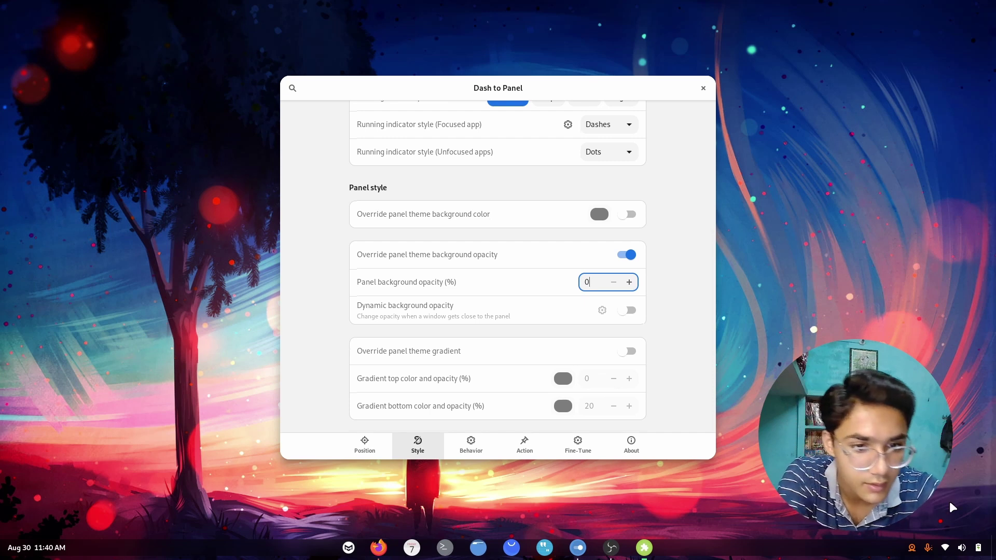
Leave the theme gradient override off and the background opacity override switched on.
left_click(628, 254)
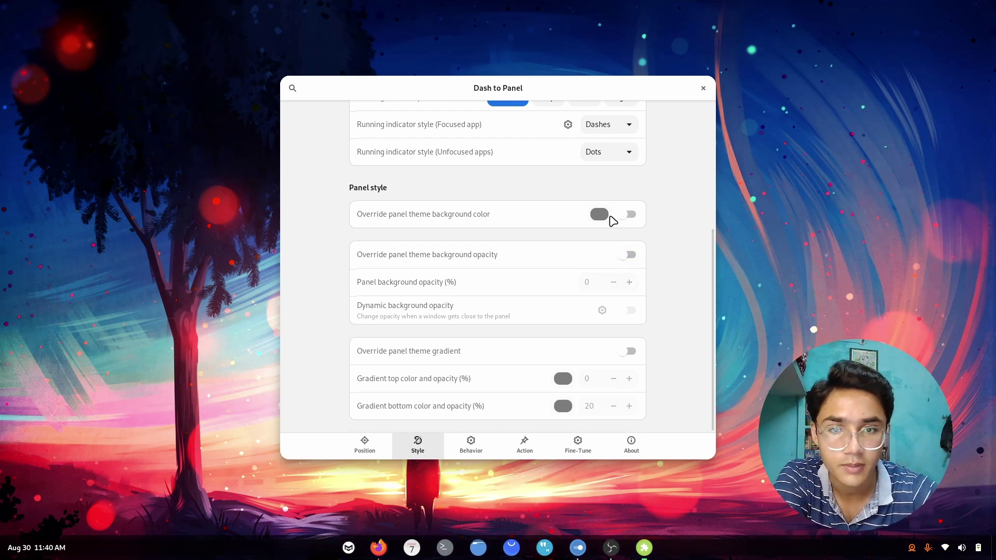
left_click(626, 353)
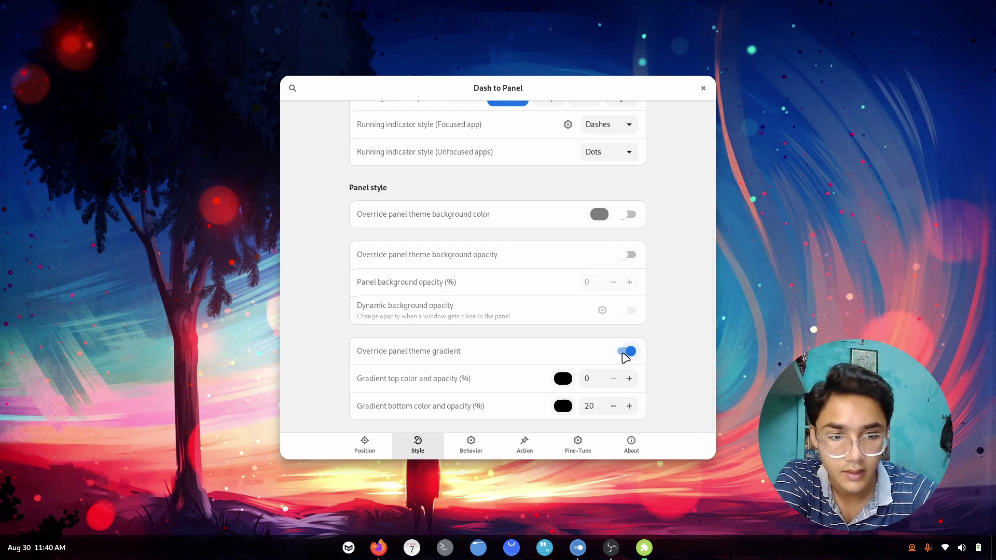
left_click(625, 354)
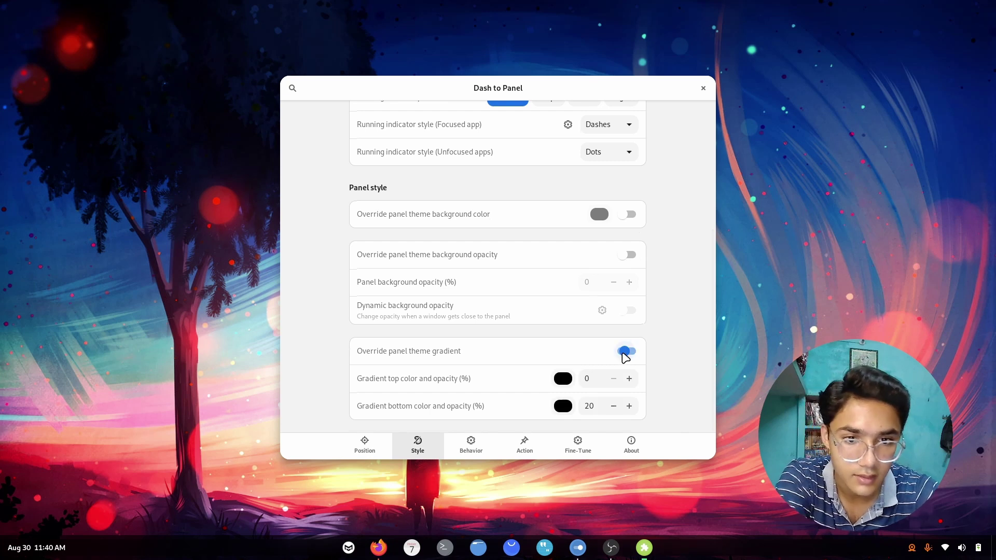
left_click(627, 255)
scroll(608, 320, "up", 5)
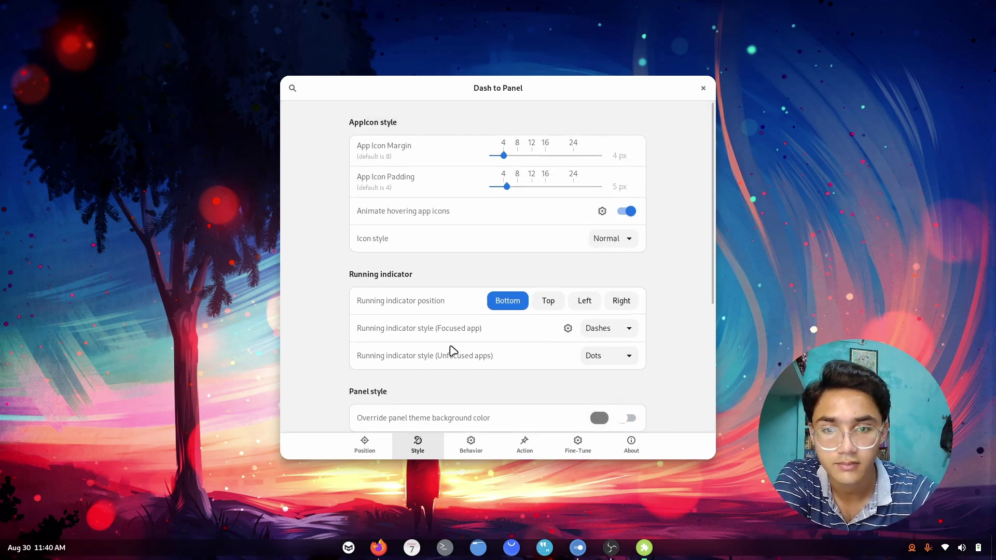
Review the behavior, font/padding, position, style and action tabs, then close Dash to Panel settings.
left_click(471, 445)
left_click(596, 449)
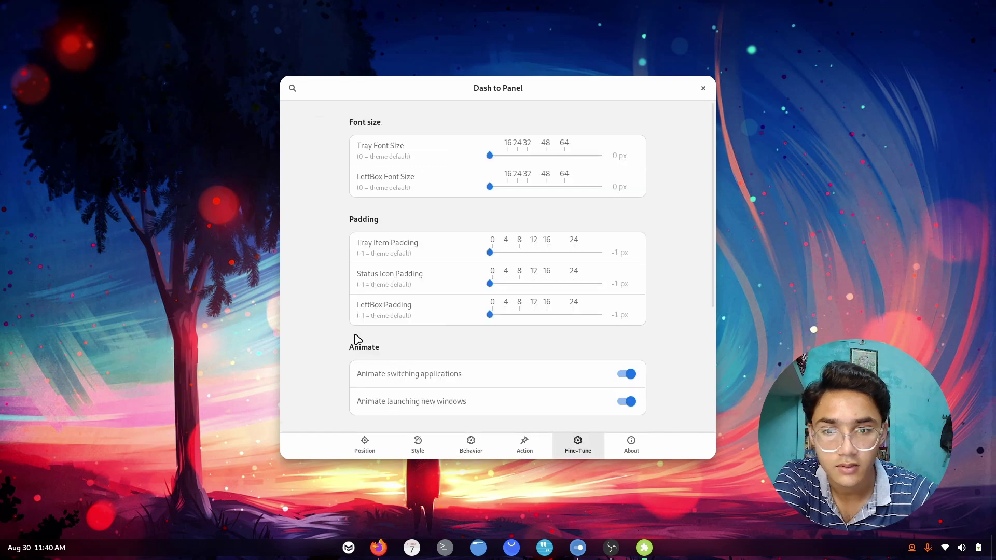
left_click(358, 445)
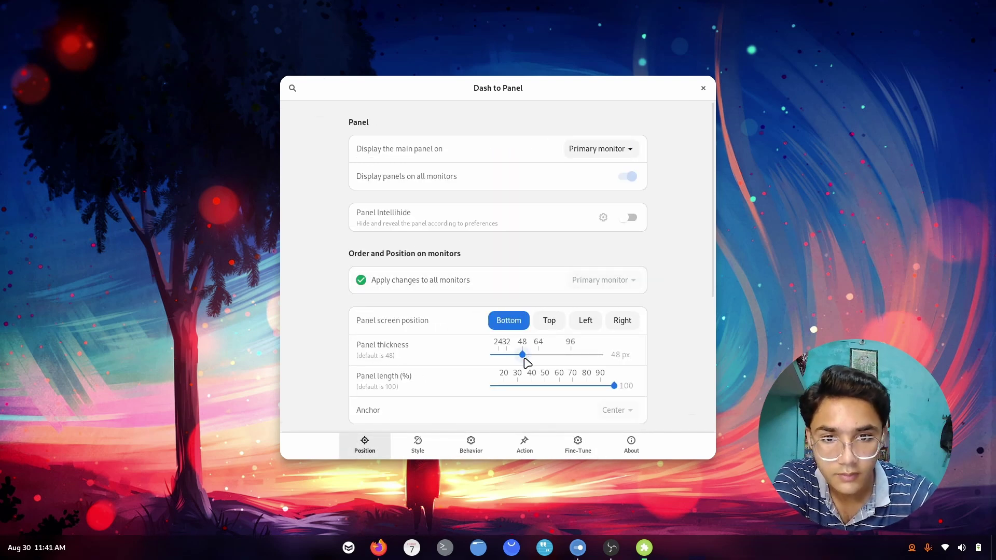
left_click(419, 446)
left_click(511, 445)
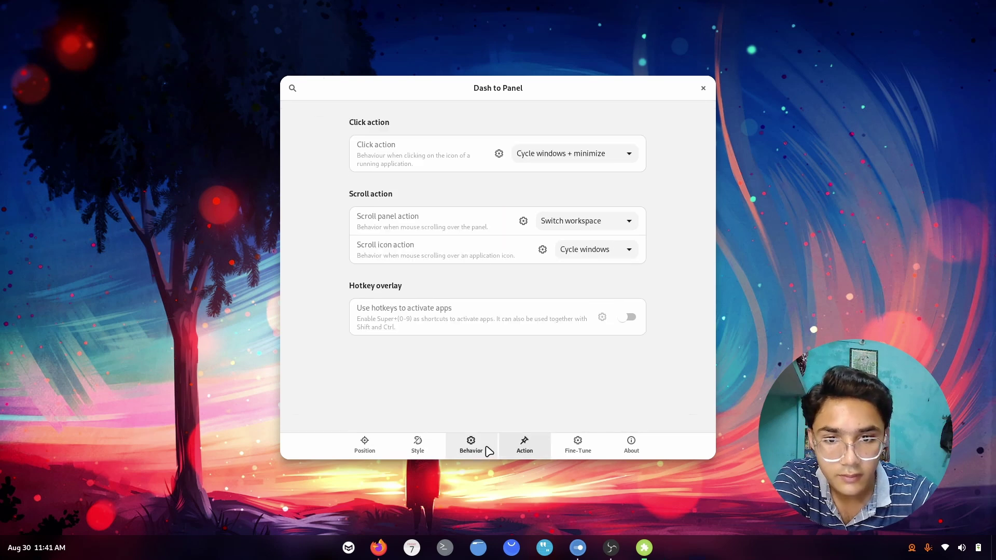
left_click(469, 450)
left_click(423, 453)
scroll(329, 365, "down", 4)
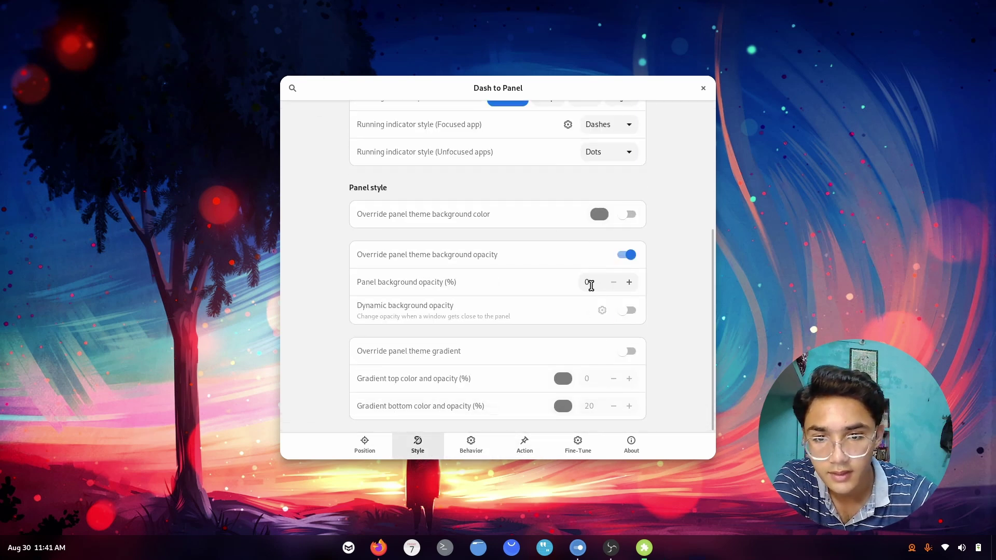
left_click(704, 88)
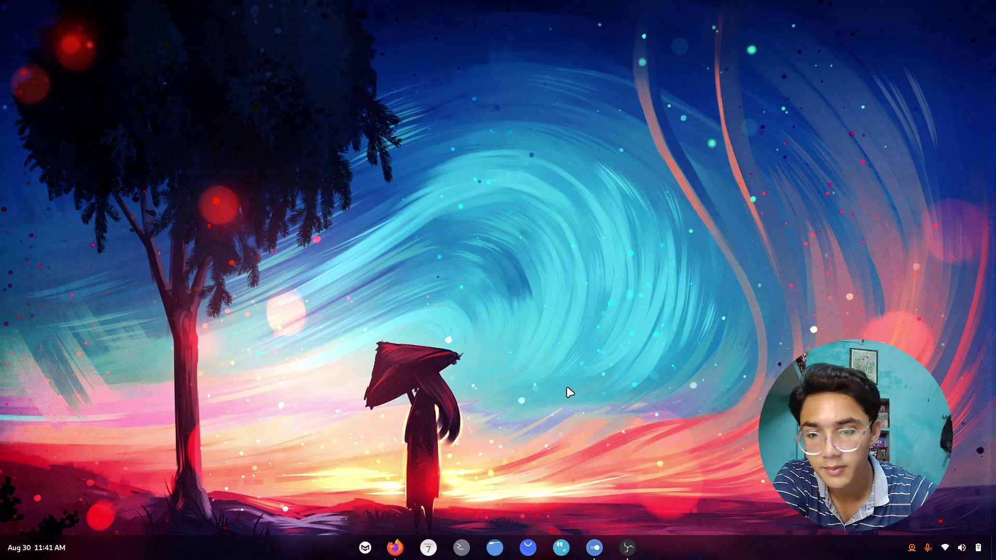
key("super")
key("super")
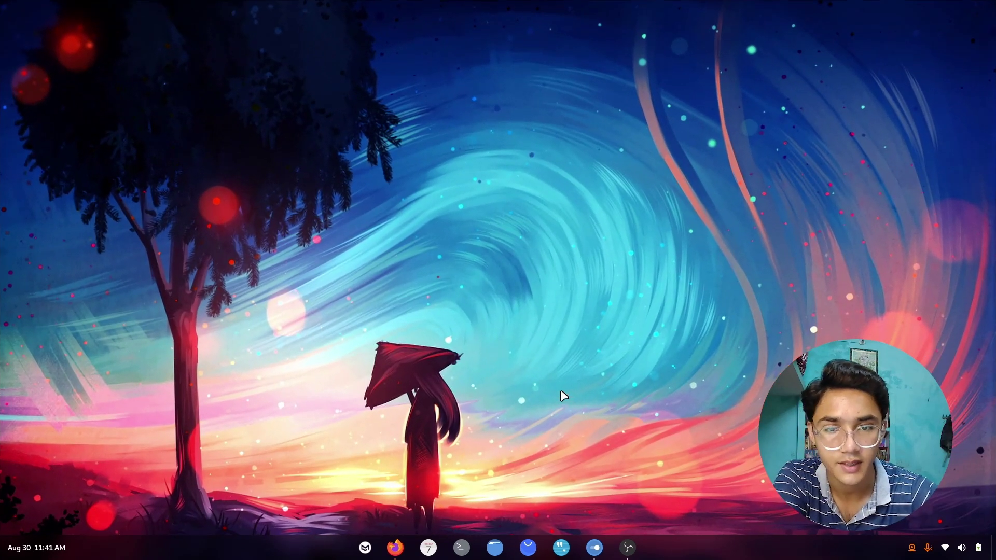
key("super")
left_click(948, 557)
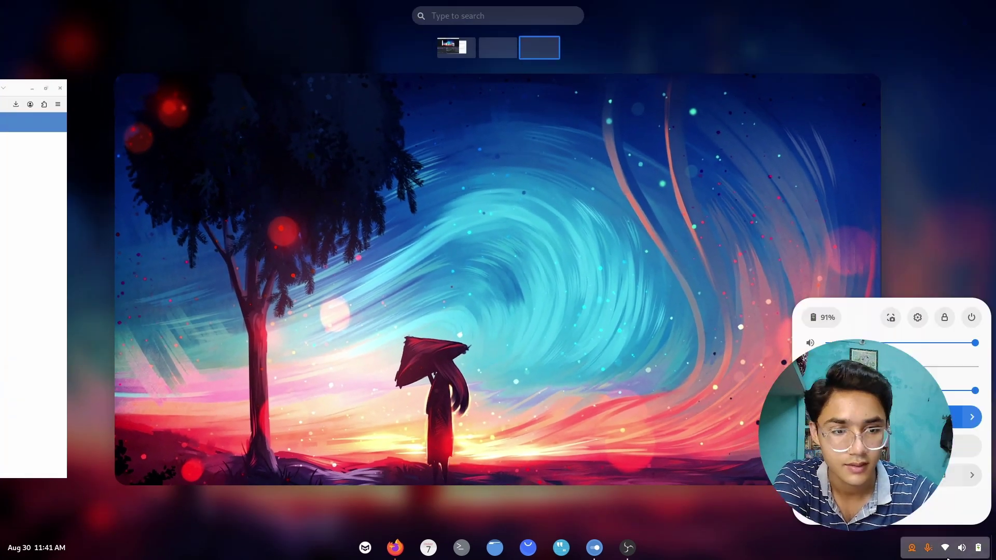
left_click(776, 375)
left_click(630, 359)
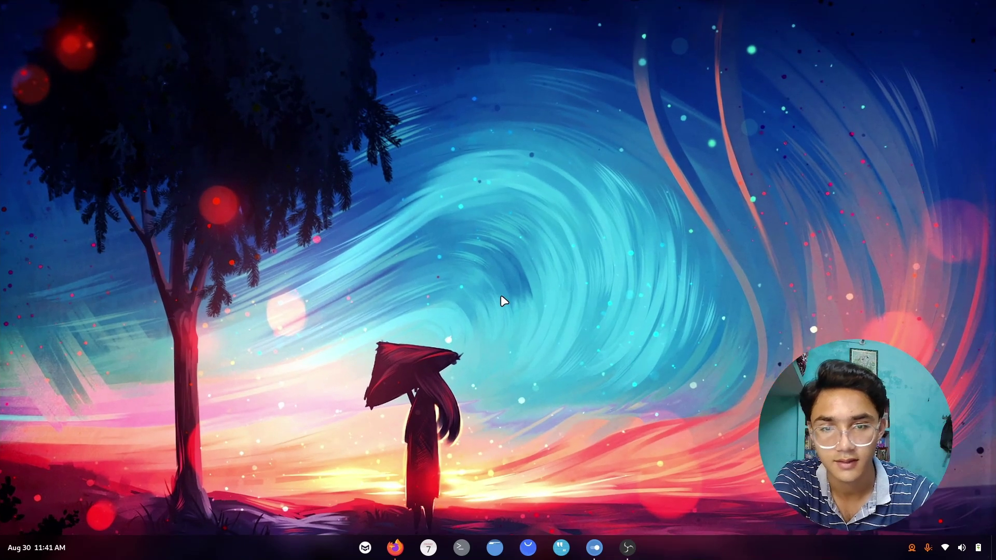
In Firefox, search the GNOME Extensions site for 'clock'.
left_click(395, 548)
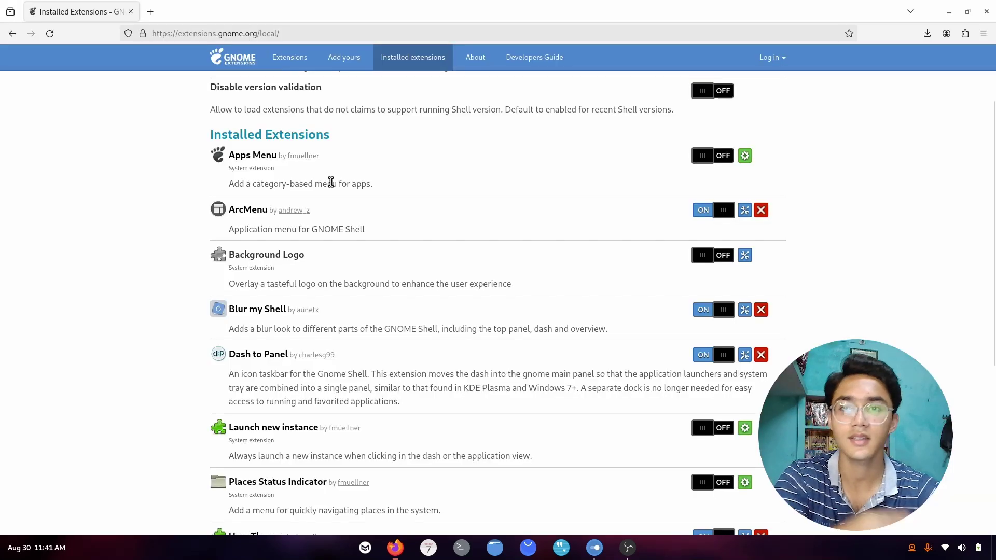
left_click(242, 67)
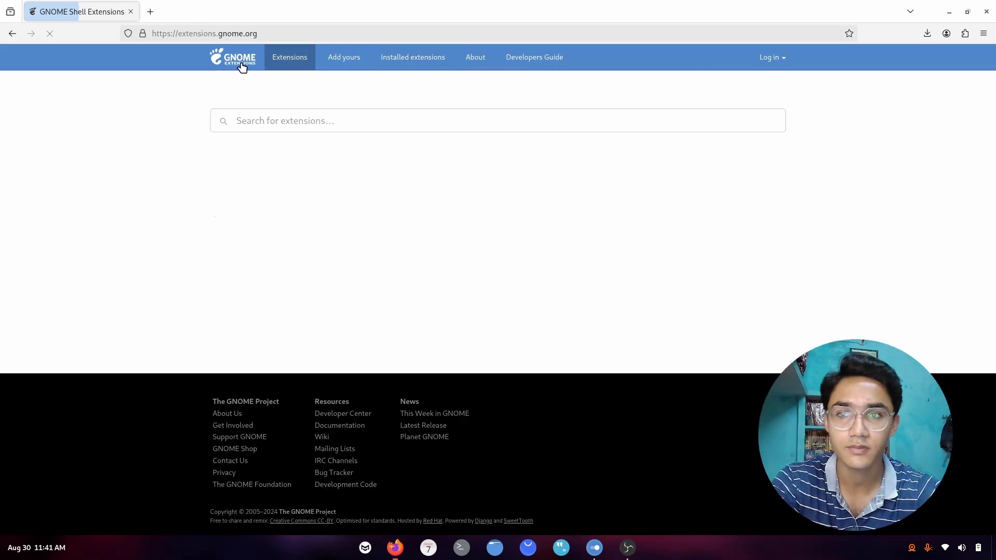
left_click(306, 123)
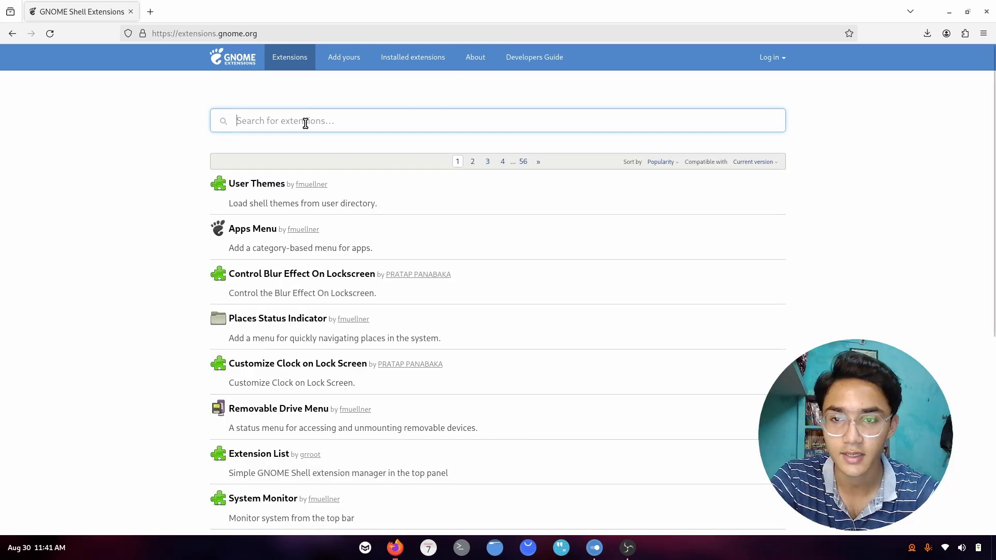
type("c")
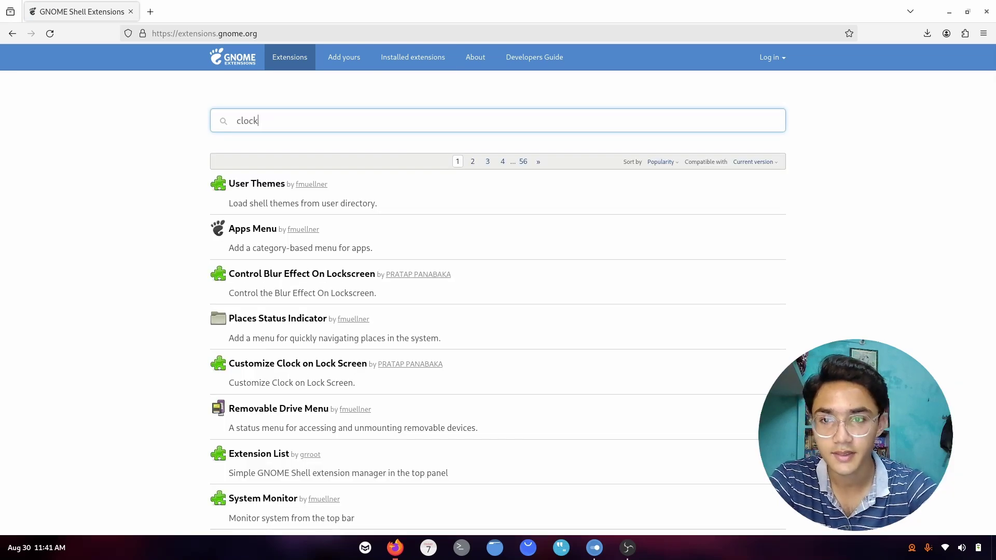
type("lock")
scroll(156, 321, "down", 5)
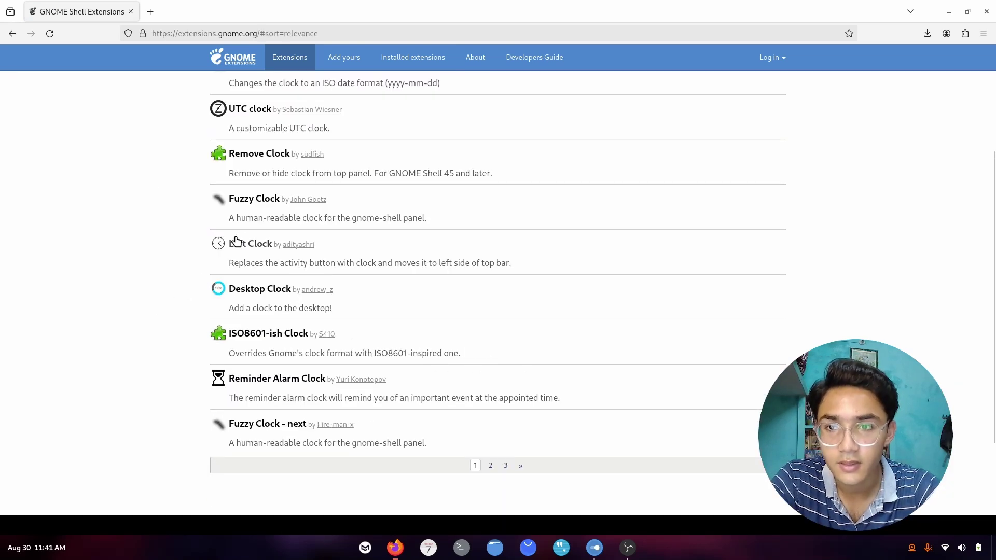
View the Fuzzy Clock, Desktop Clock and Text Clock extension pages.
left_click(251, 202)
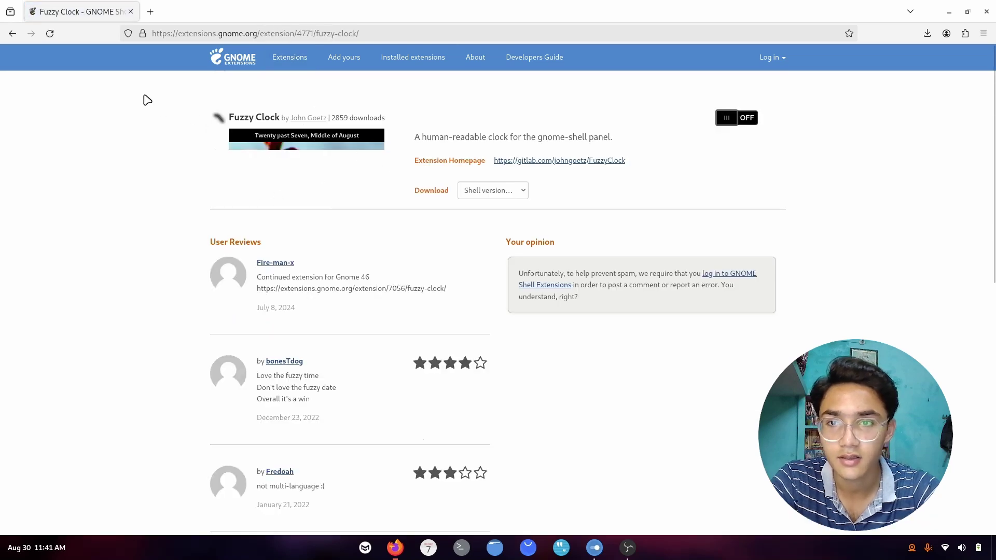
left_click(11, 33)
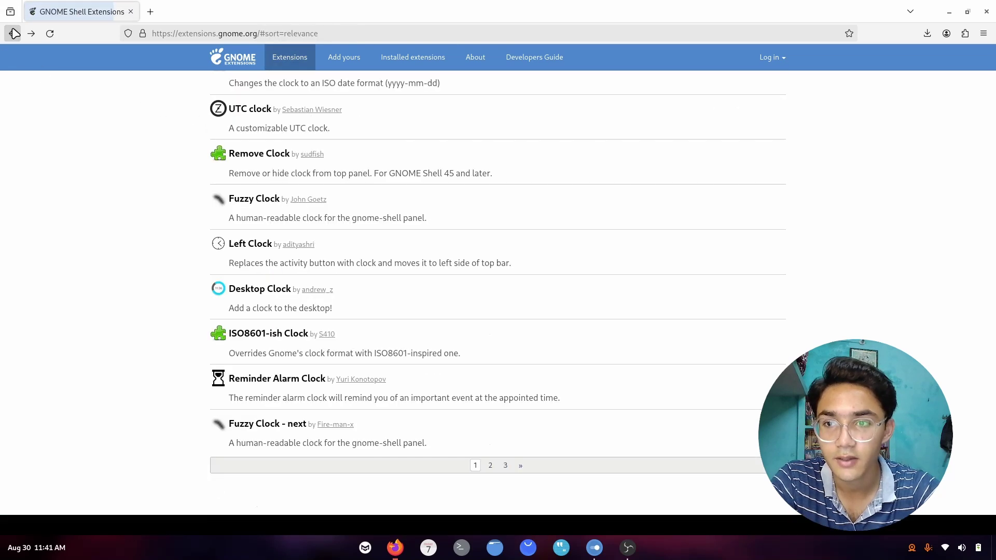
left_click(242, 293)
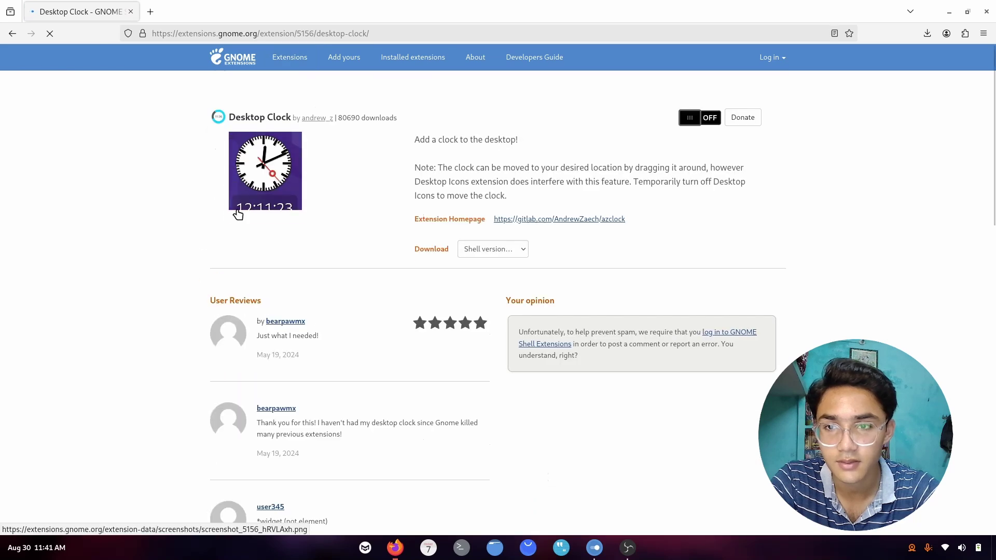
left_click(12, 33)
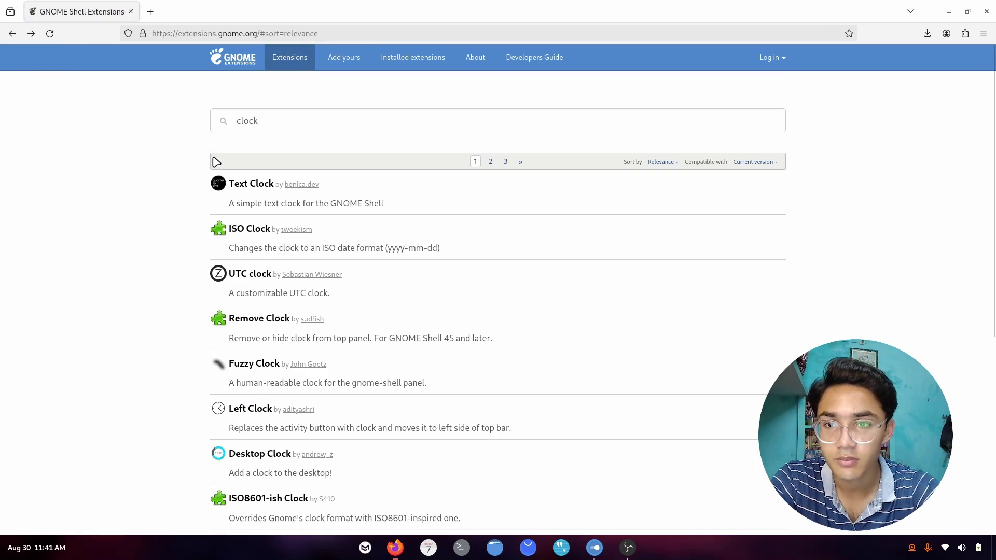
left_click(251, 184)
left_click(12, 33)
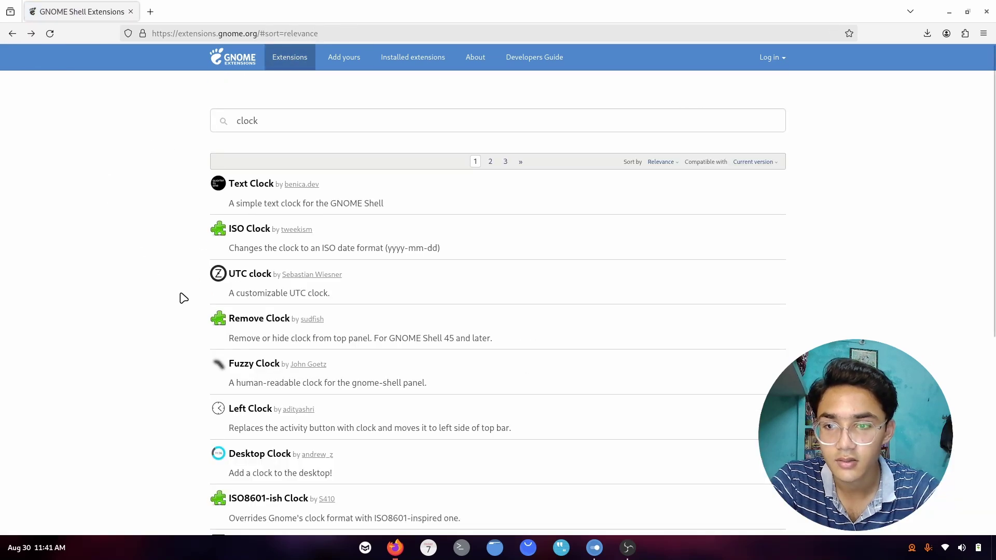
Browse page 2 of the clock results, including the Notch Clock Offset extension.
scroll(266, 299, "down", 5)
left_click(12, 33)
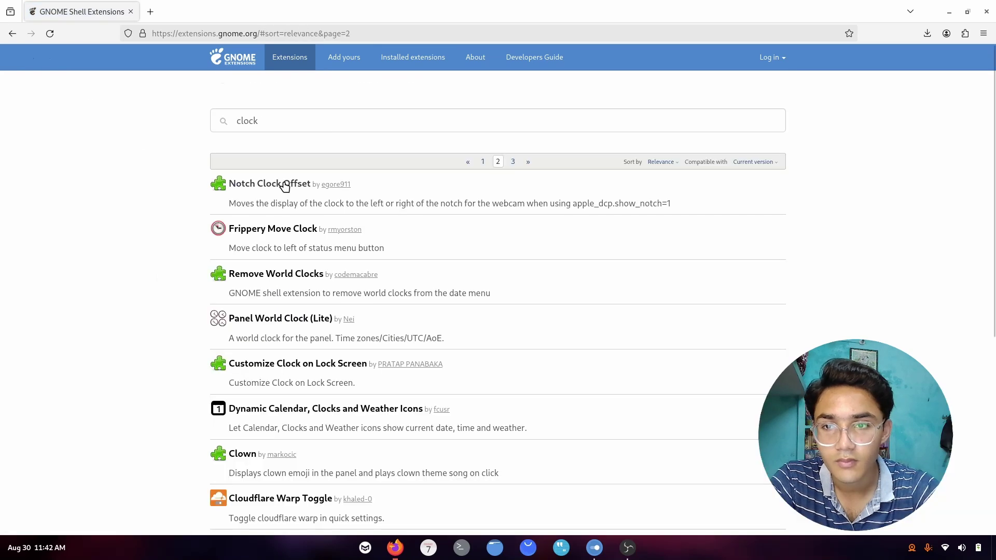
left_click(284, 186)
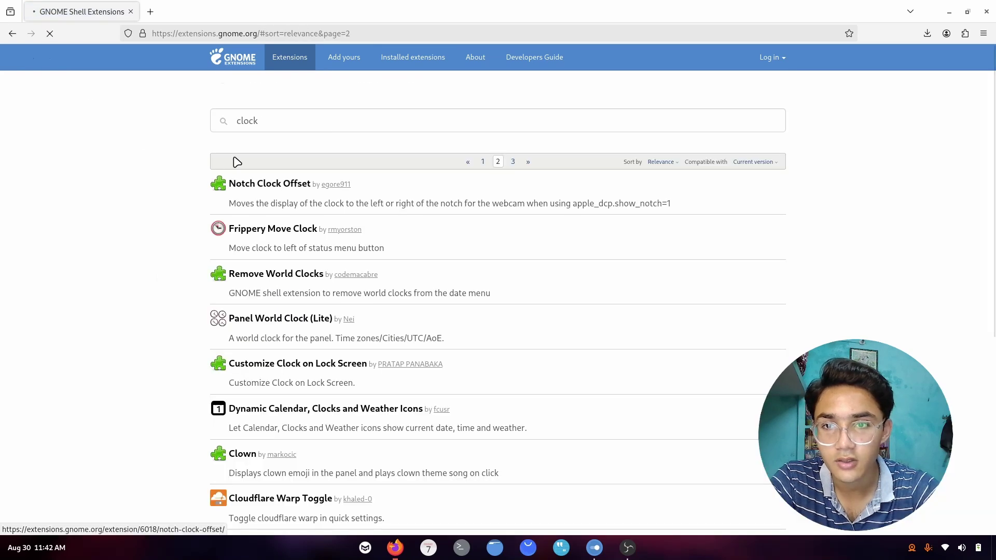
left_click(8, 25)
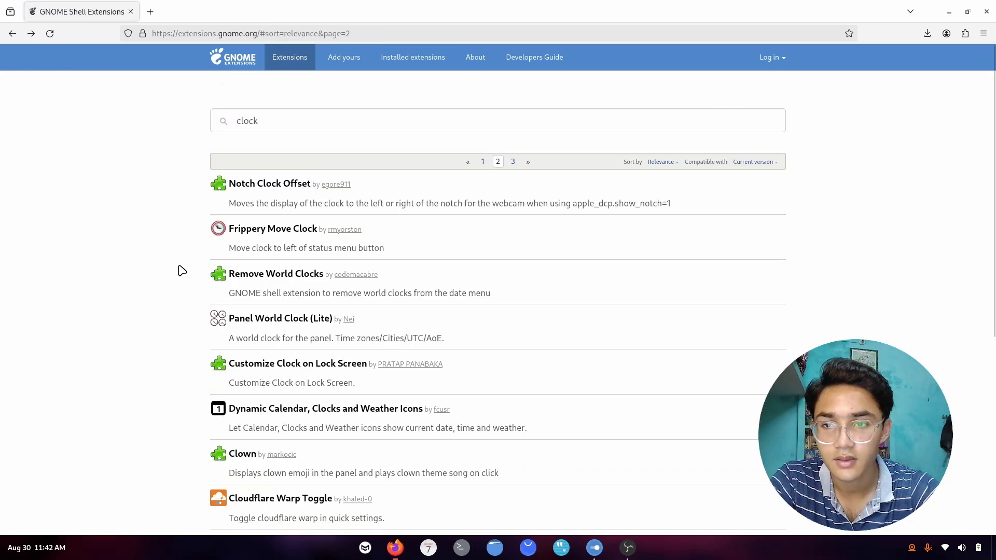
scroll(403, 283, "down", 3)
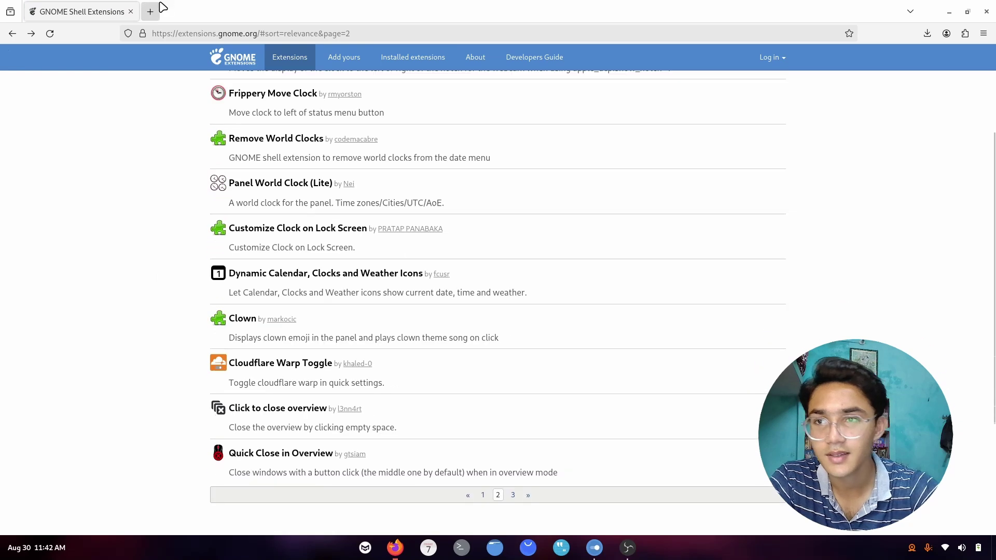
left_click(151, 11)
Switch to an empty workspace with Super+PageDown.
key("super+Page_Down")
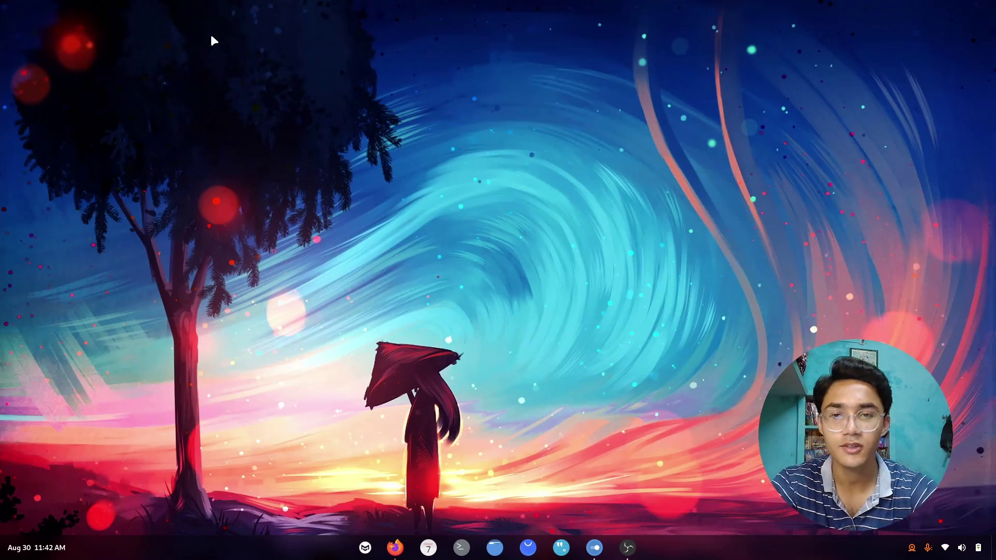